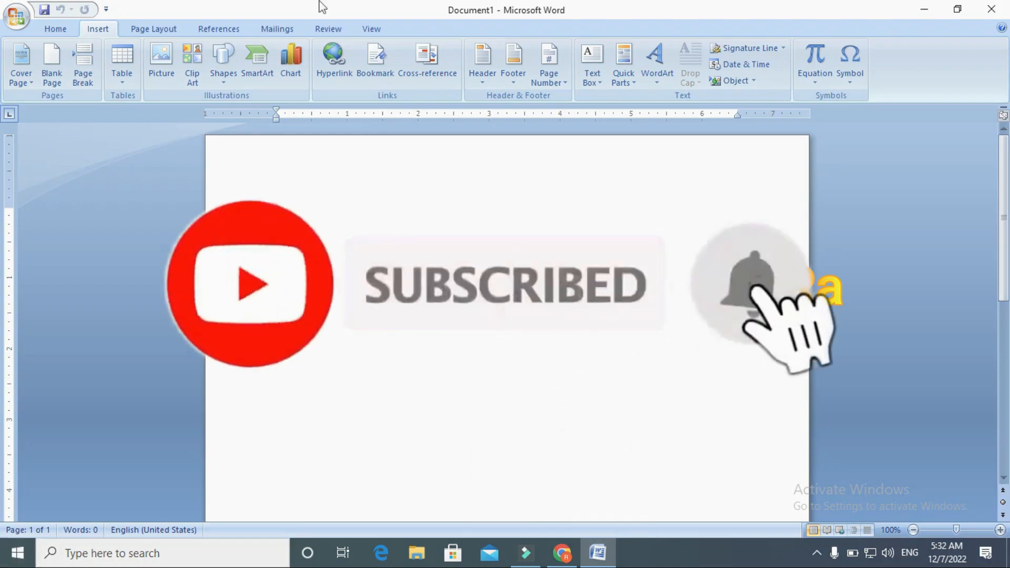
Insert the built-in Annual cover page into the empty document.
left_click(17, 81)
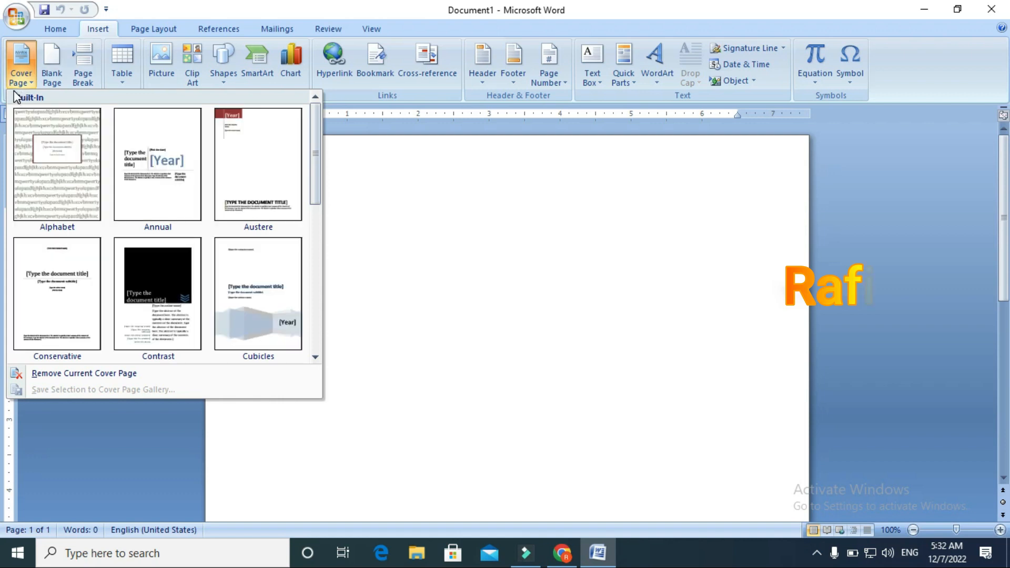
left_click(148, 174)
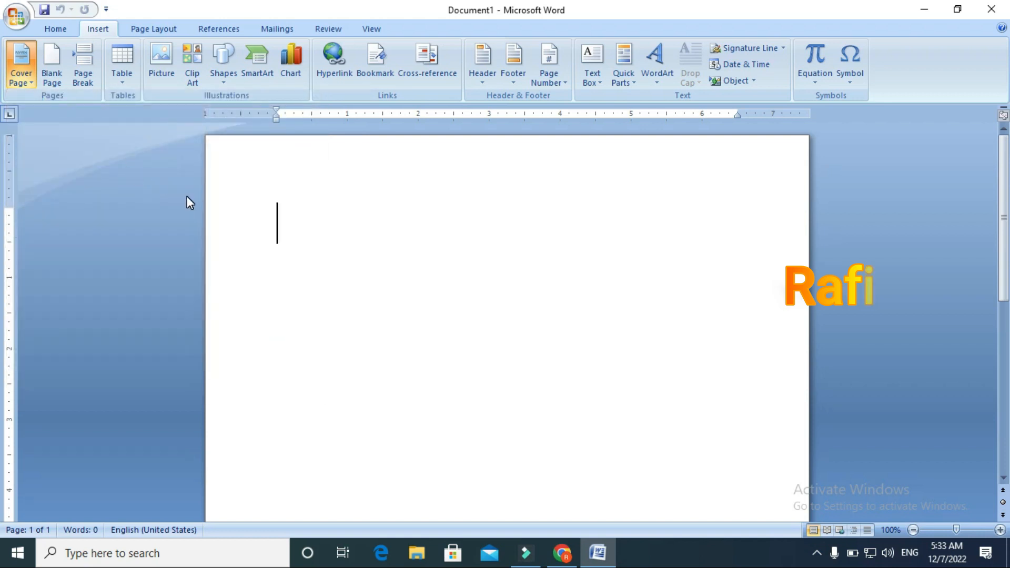
scroll(472, 445, "down", 3)
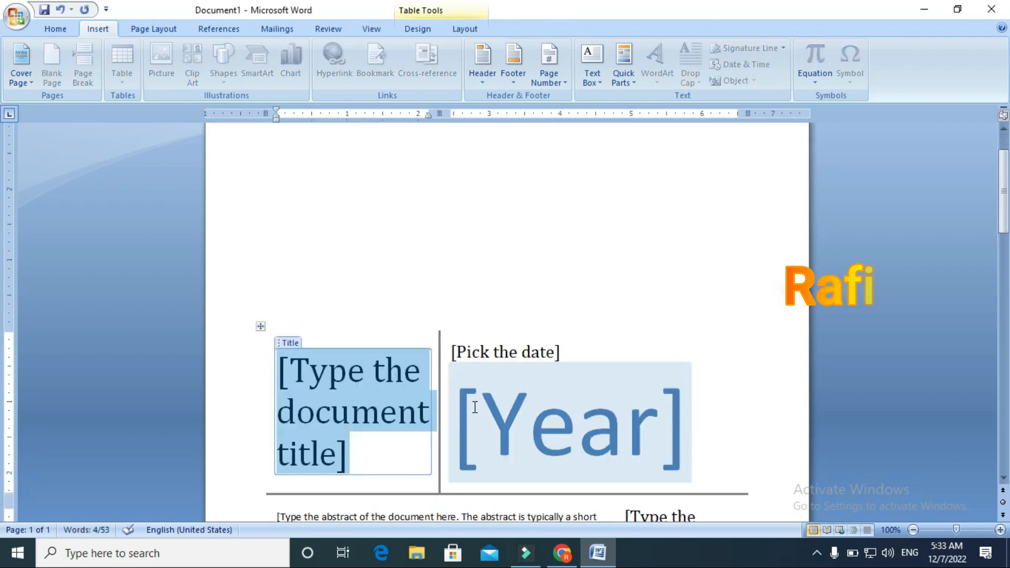
Examine the title, year and abstract placeholders on the inserted cover page.
left_click(356, 384)
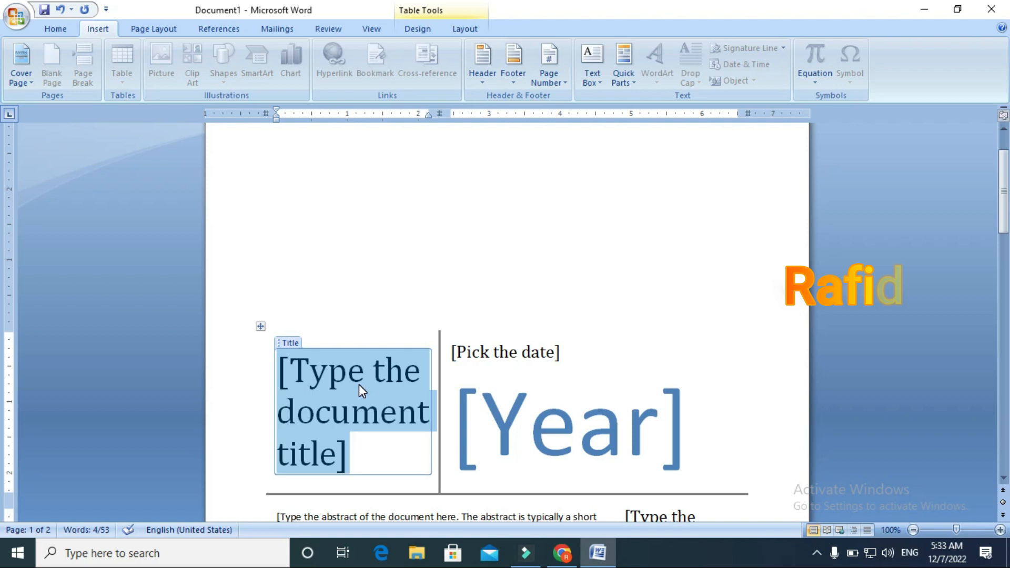
left_click(492, 418)
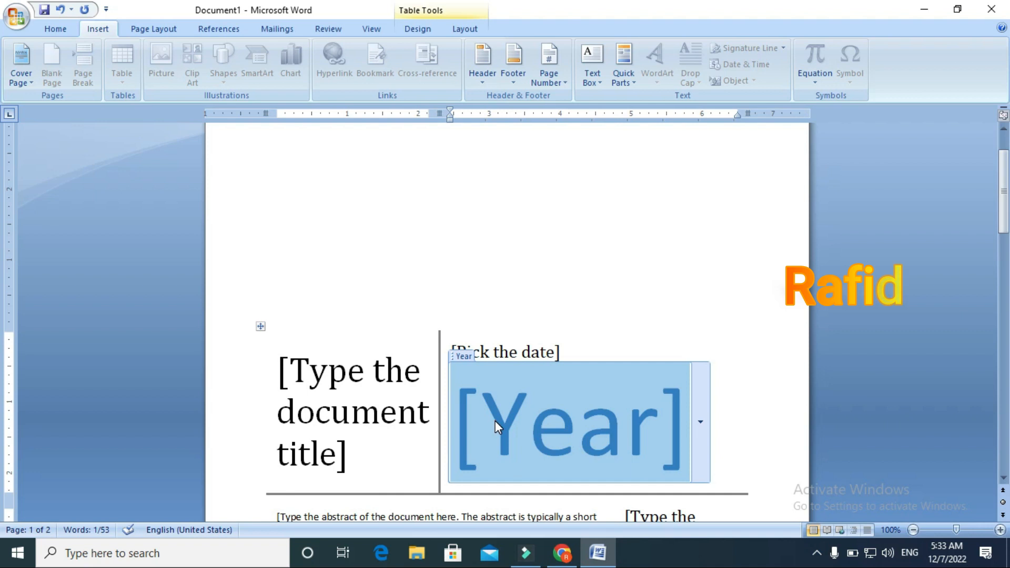
scroll(496, 414, "down", 3)
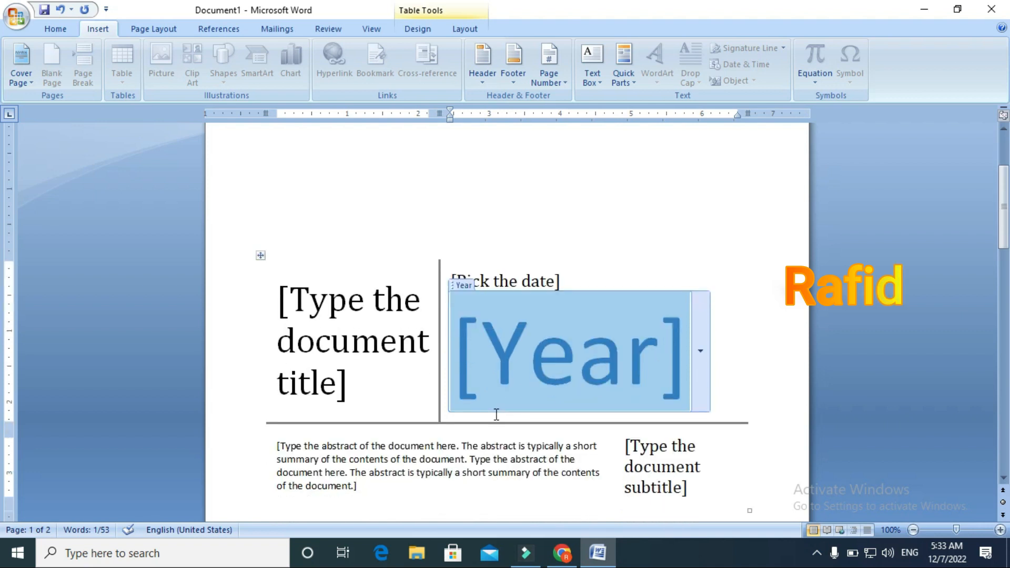
scroll(496, 415, "down", 2)
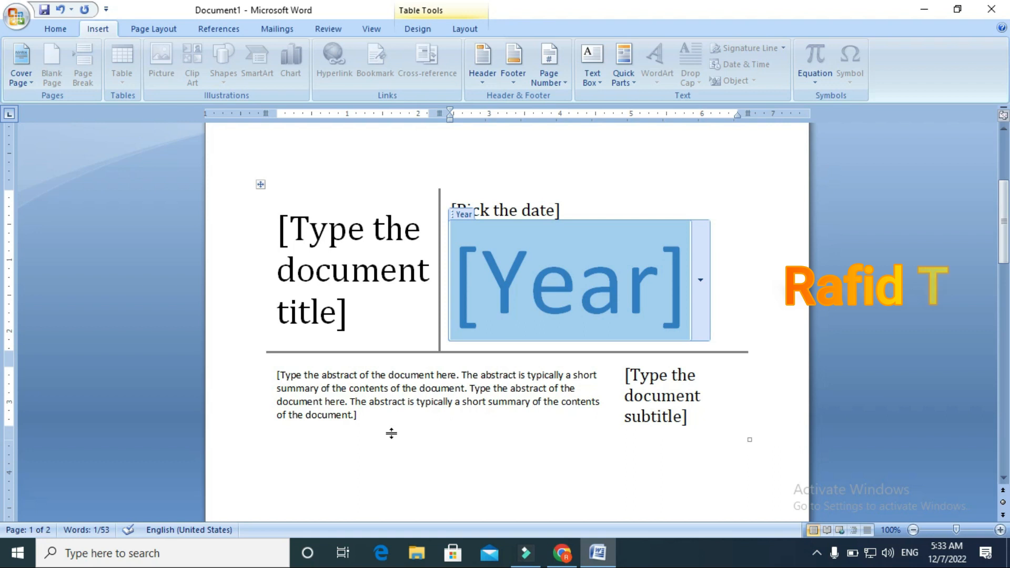
left_click(370, 379)
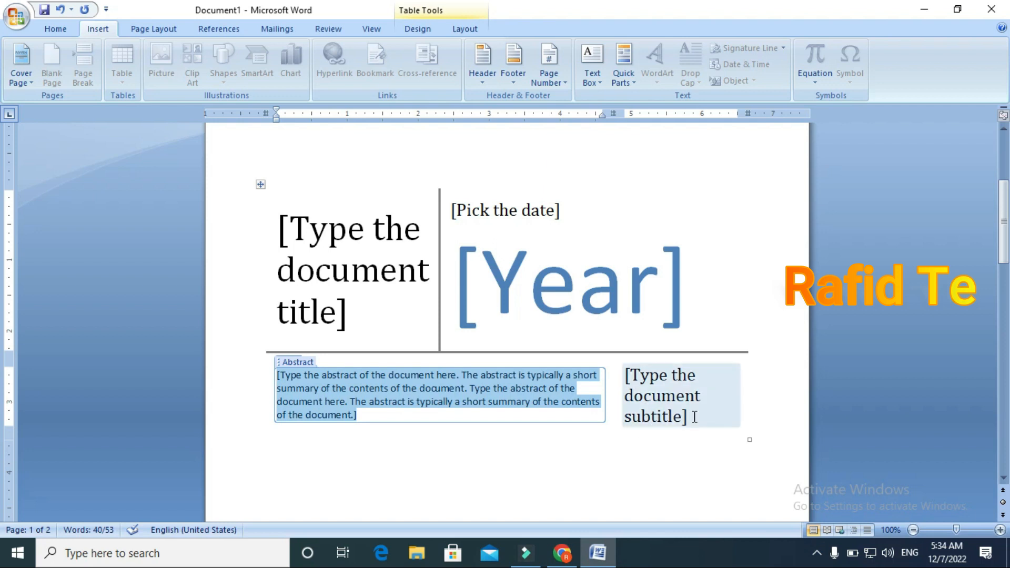
Browse the built-in cover page gallery for other designs.
left_click(29, 55)
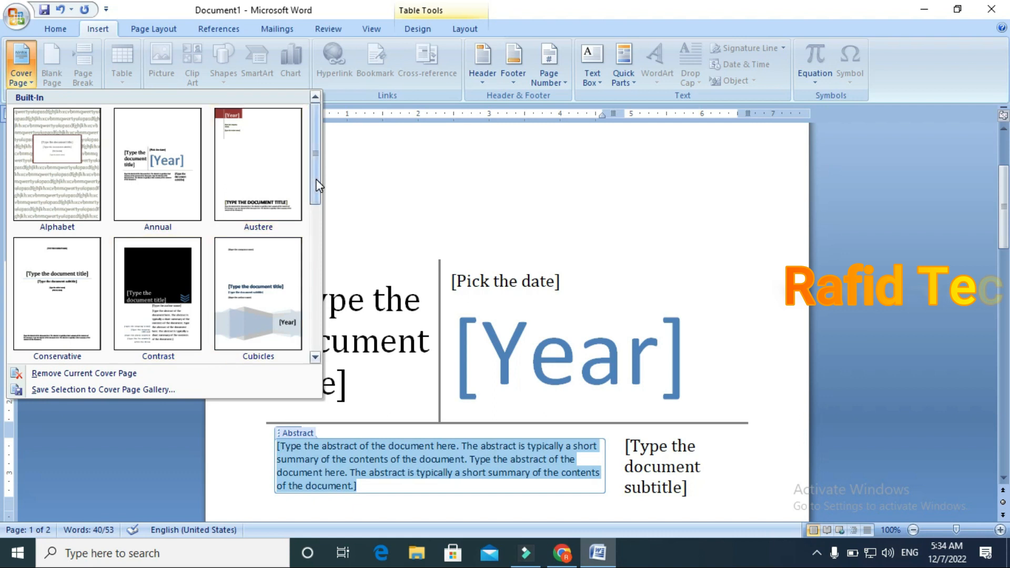
left_click_drag(316, 185, 315, 200)
left_click(317, 244)
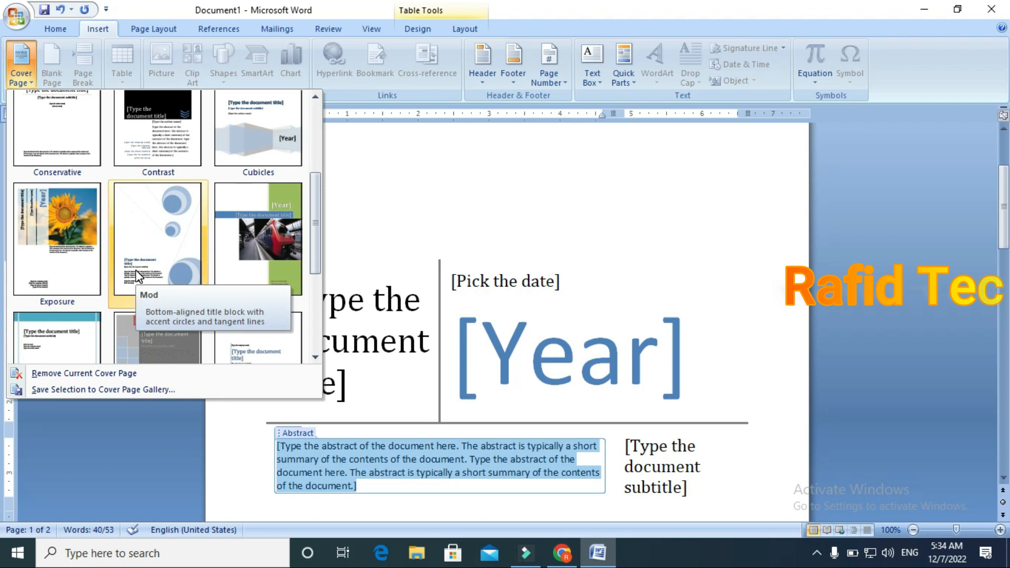
Switch to Chrome and search Google Images for "cover page" in a new tab.
left_click(561, 553)
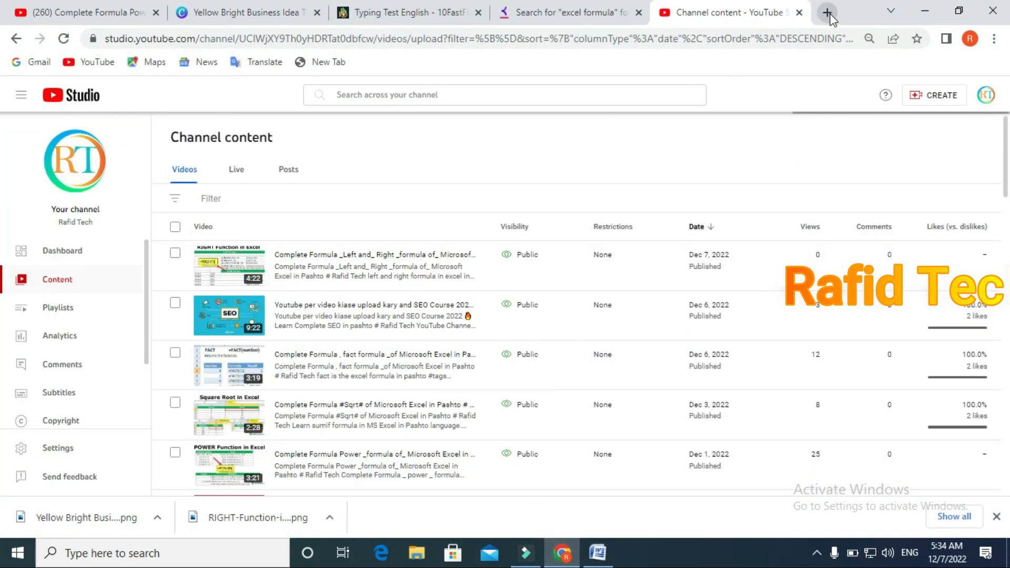
left_click(827, 13)
left_click(536, 307)
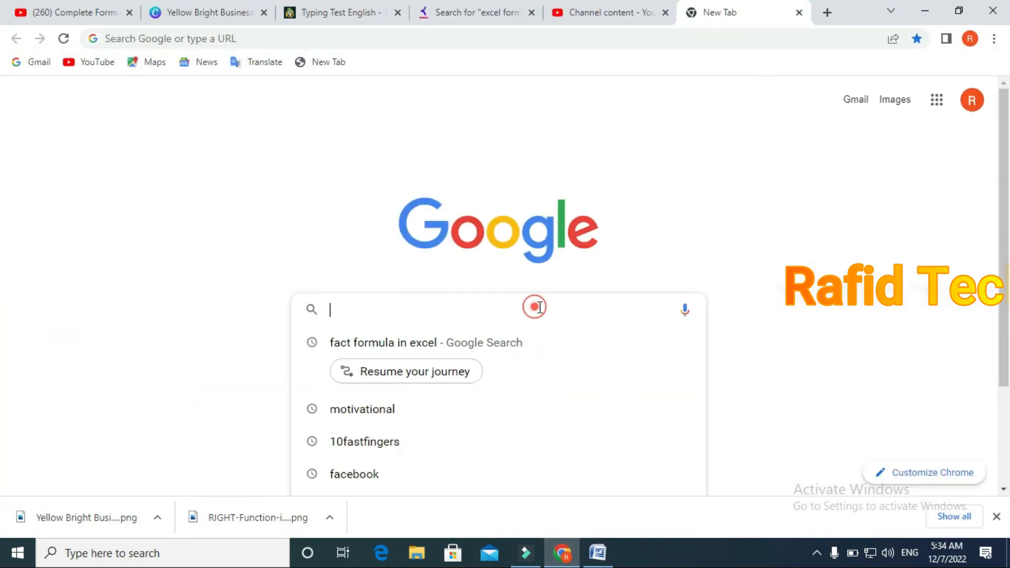
type("co")
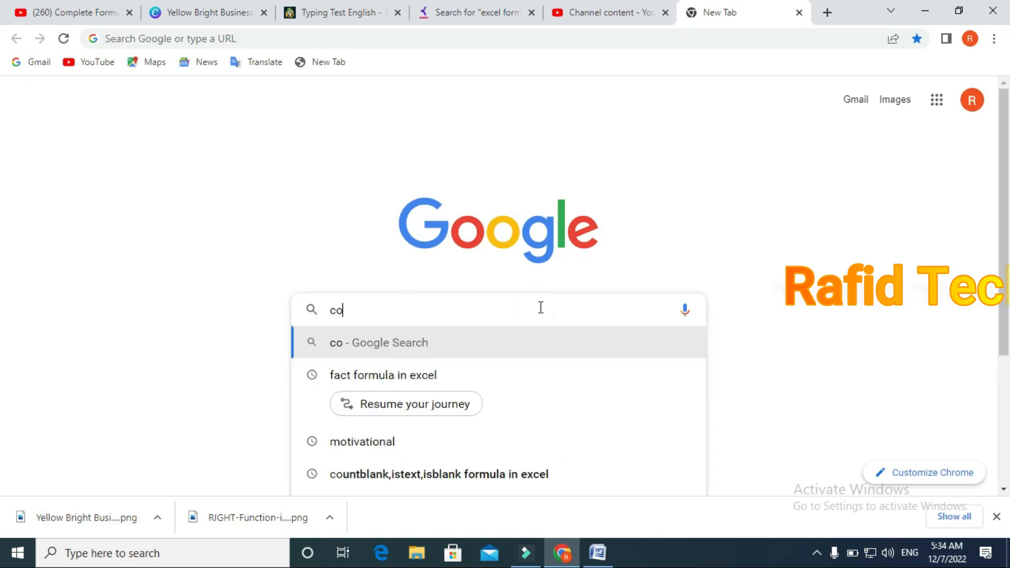
type("ver page")
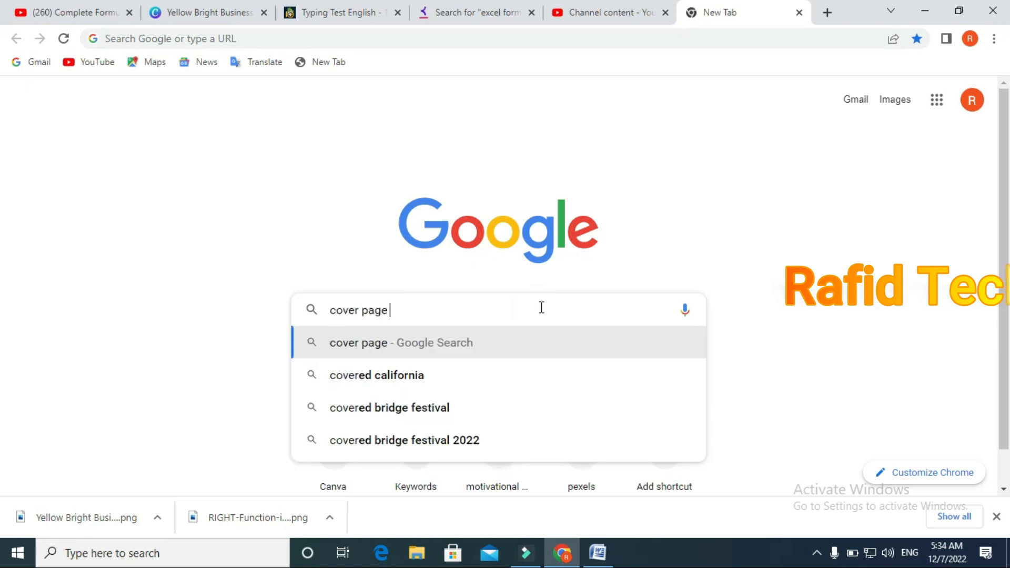
key("Return")
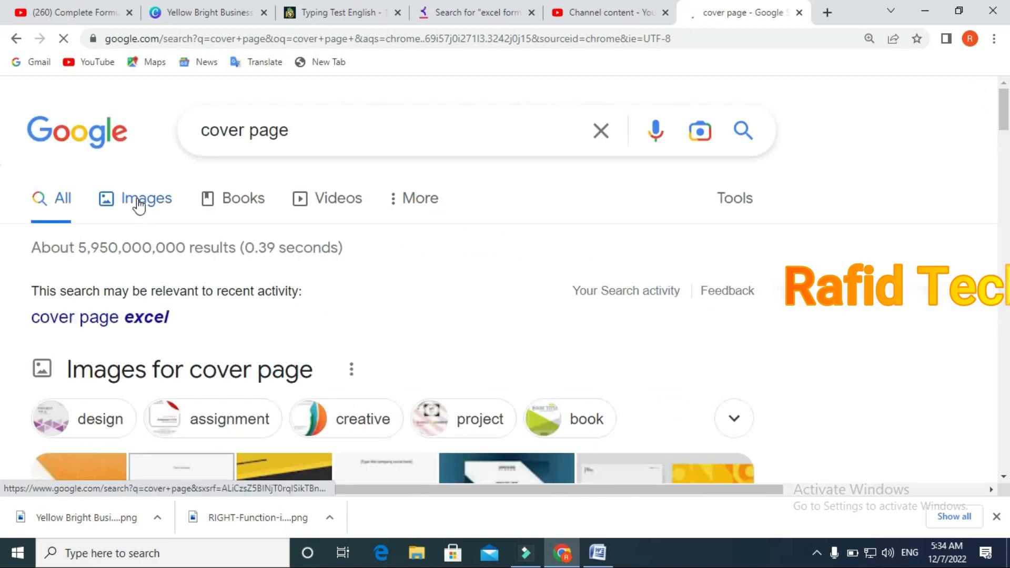
left_click(157, 215)
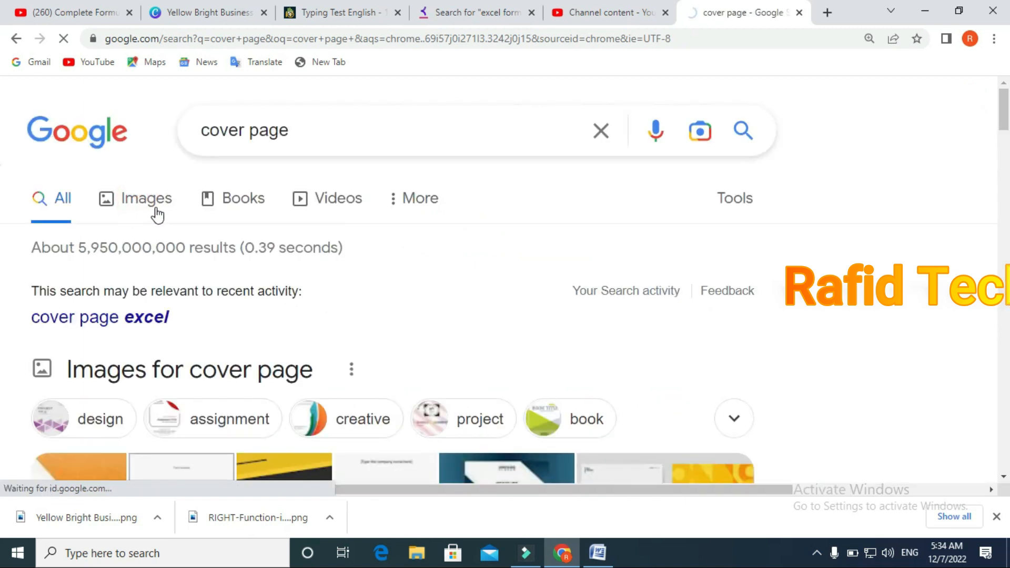
Look through the cover page image results for sample designs.
scroll(157, 214, "down", 1)
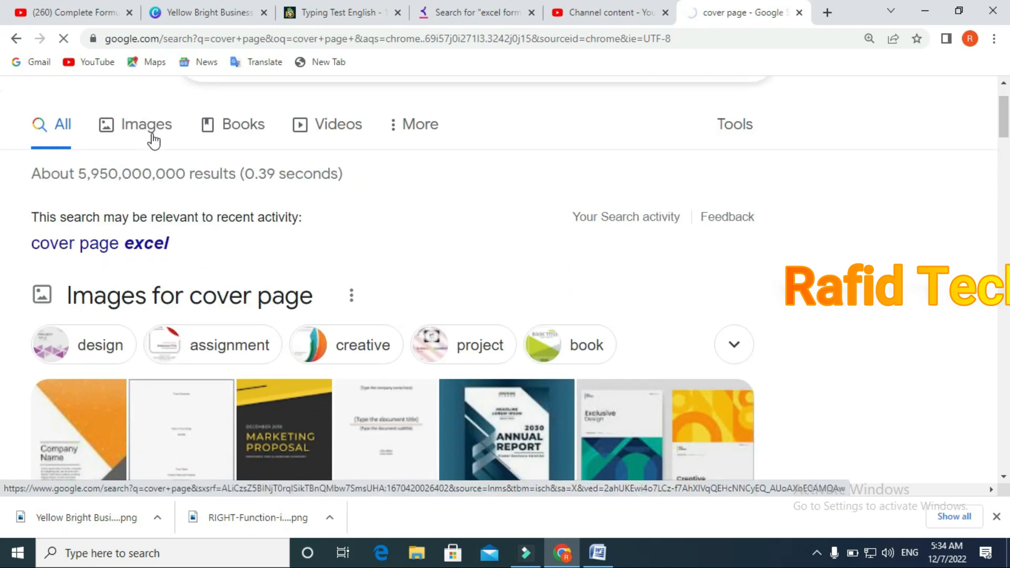
scroll(305, 336, "down", 1)
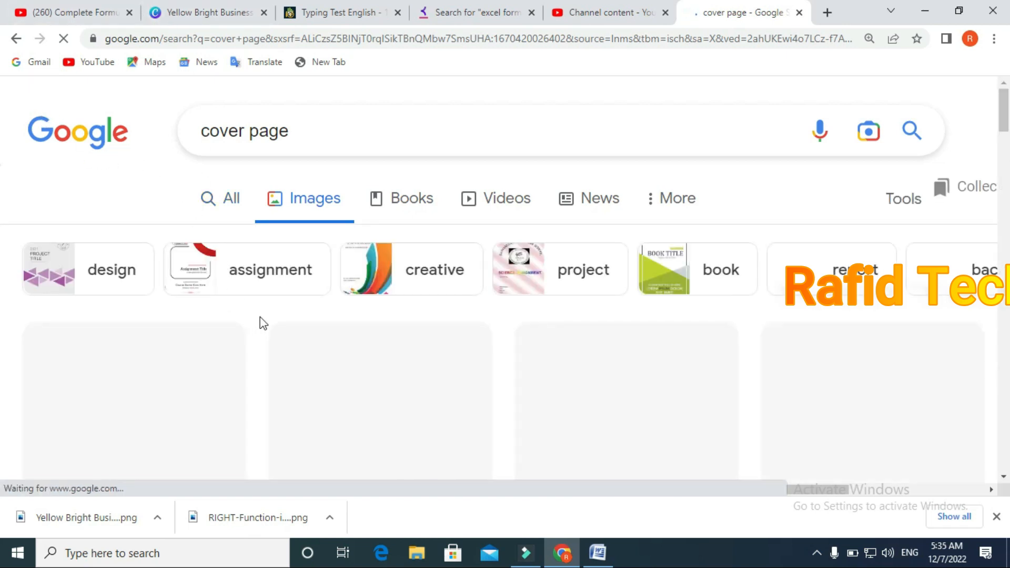
scroll(260, 320, "down", 1)
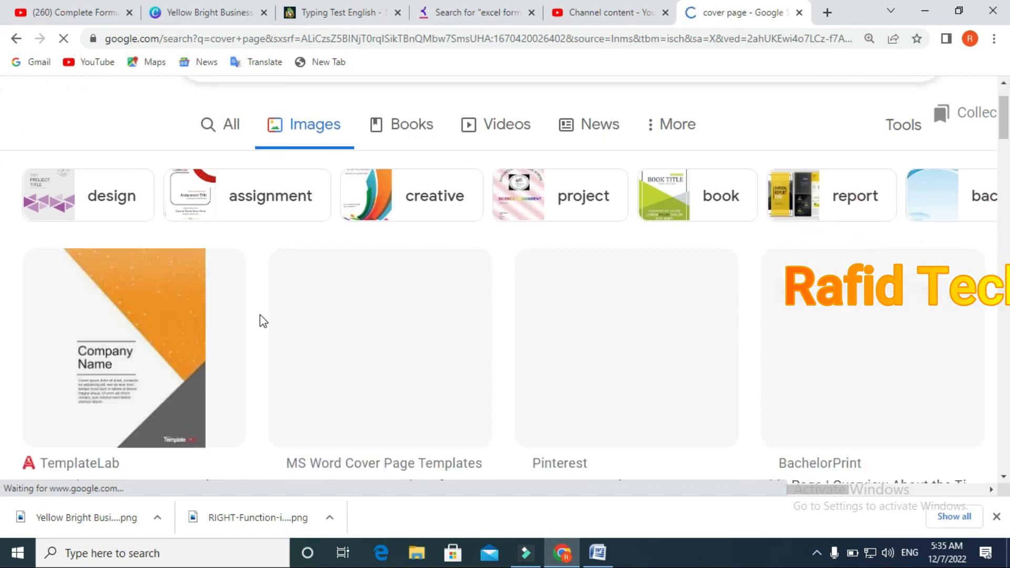
scroll(168, 318, "down", 1)
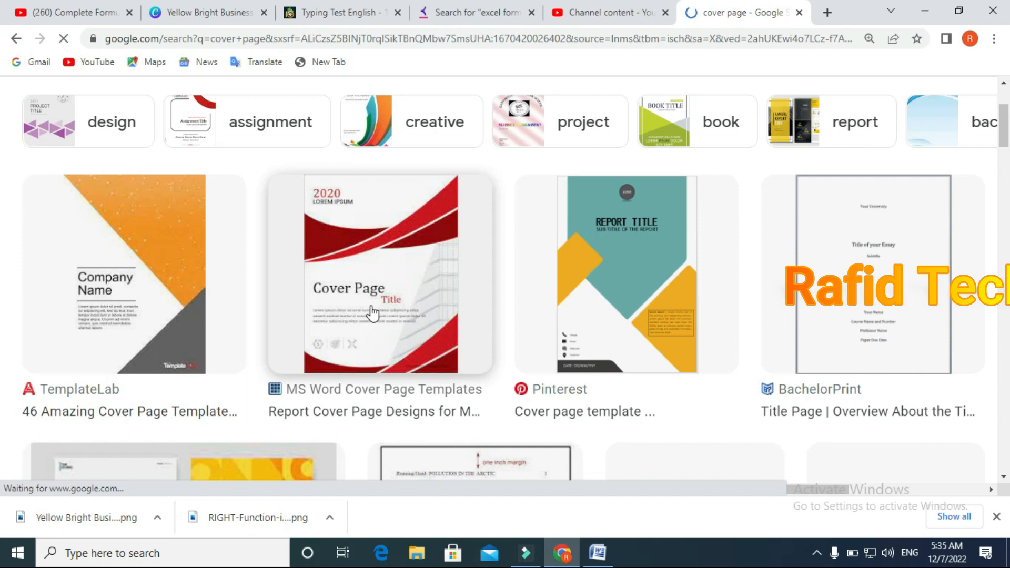
scroll(684, 295, "down", 3)
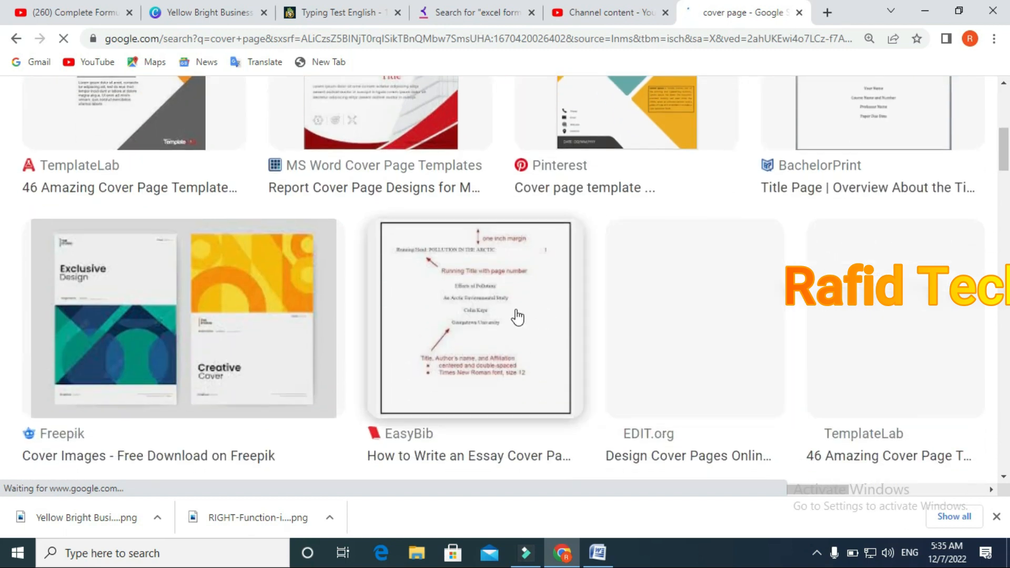
scroll(327, 309, "down", 2)
scroll(371, 311, "down", 2)
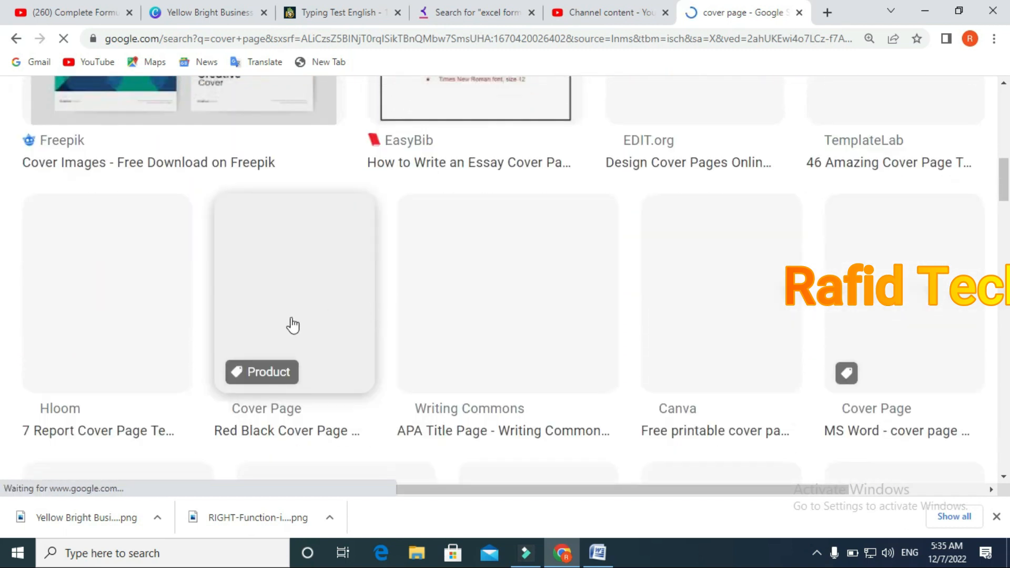
scroll(377, 306, "up", 3)
scroll(480, 304, "up", 4)
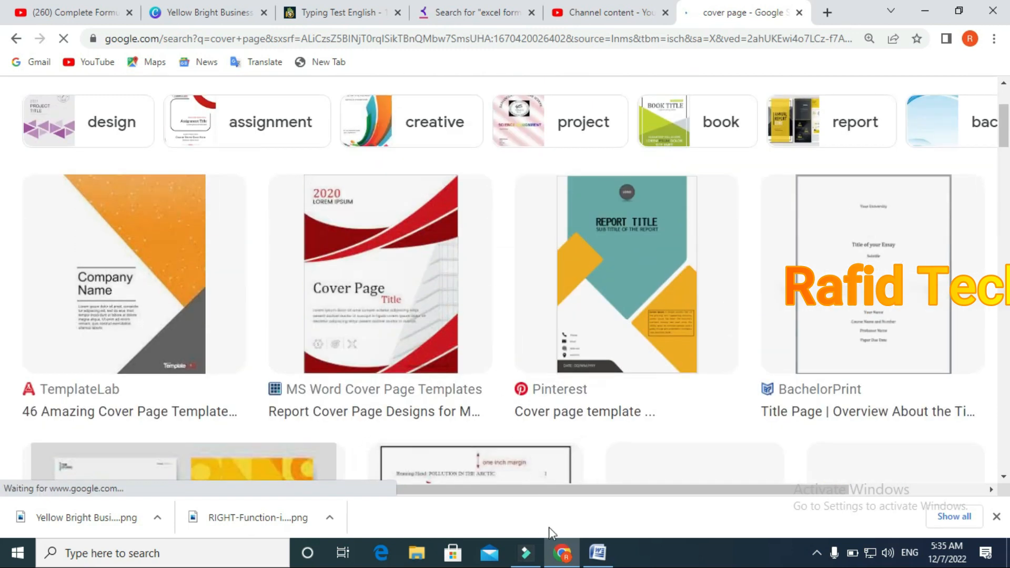
Switch back to Word and undo the cover page insertion.
left_click(597, 552)
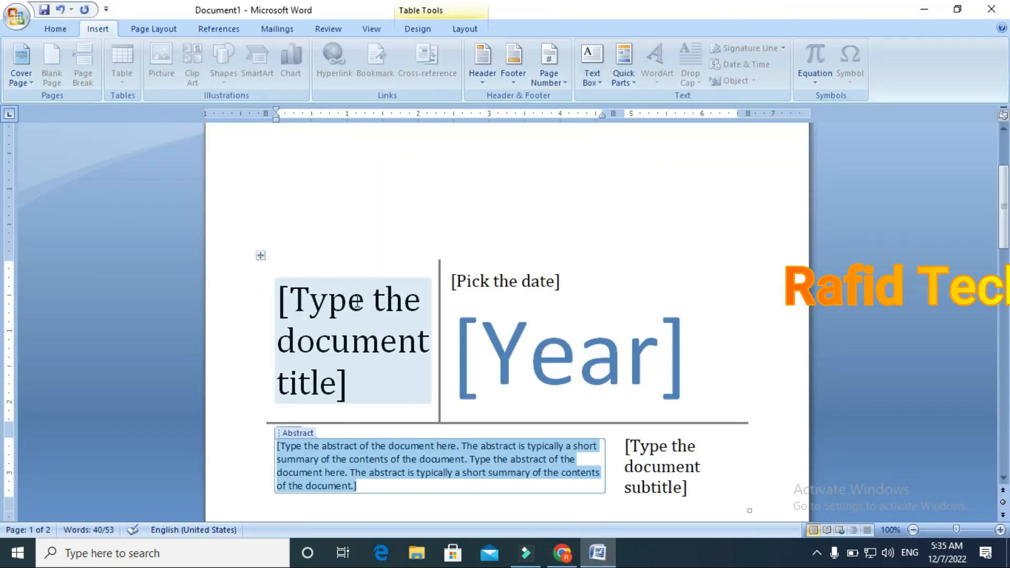
key("ctrl+z")
key("ctrl+z")
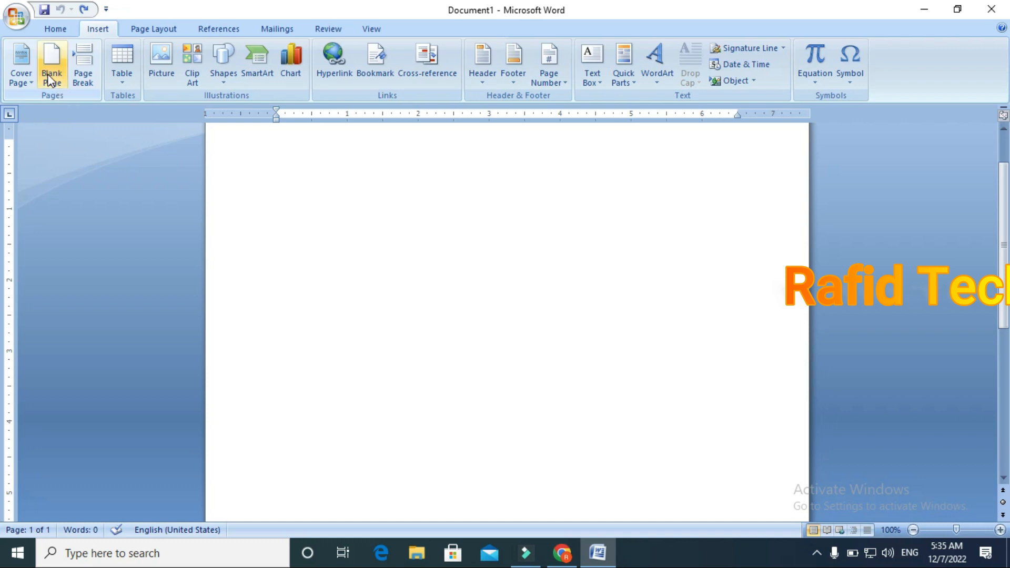
Insert a blank page into the empty document and add page breaks at the cursor.
left_click(51, 76)
scroll(428, 378, "up", 8)
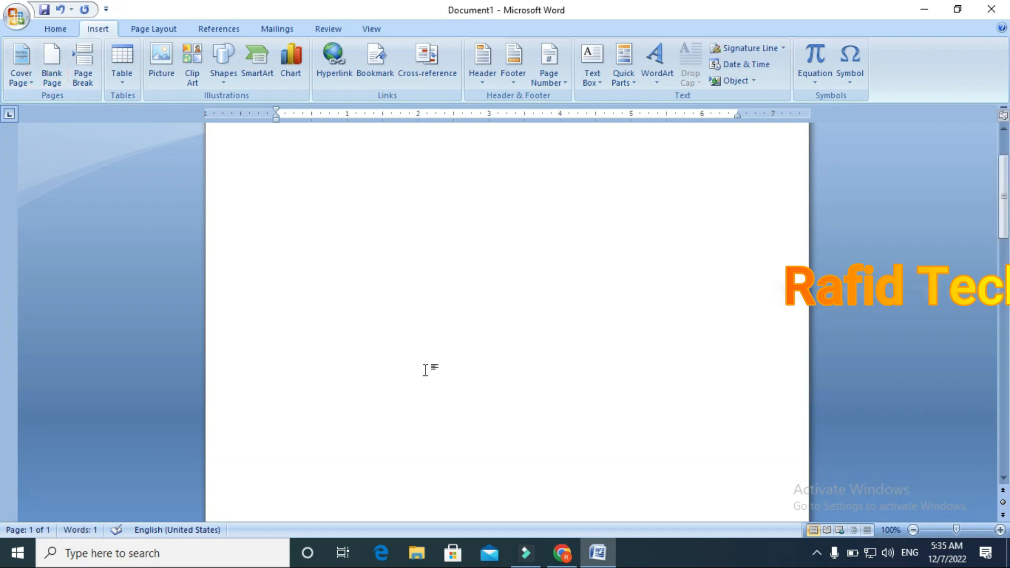
left_click(387, 318)
left_click(72, 83)
scroll(408, 296, "up", 5)
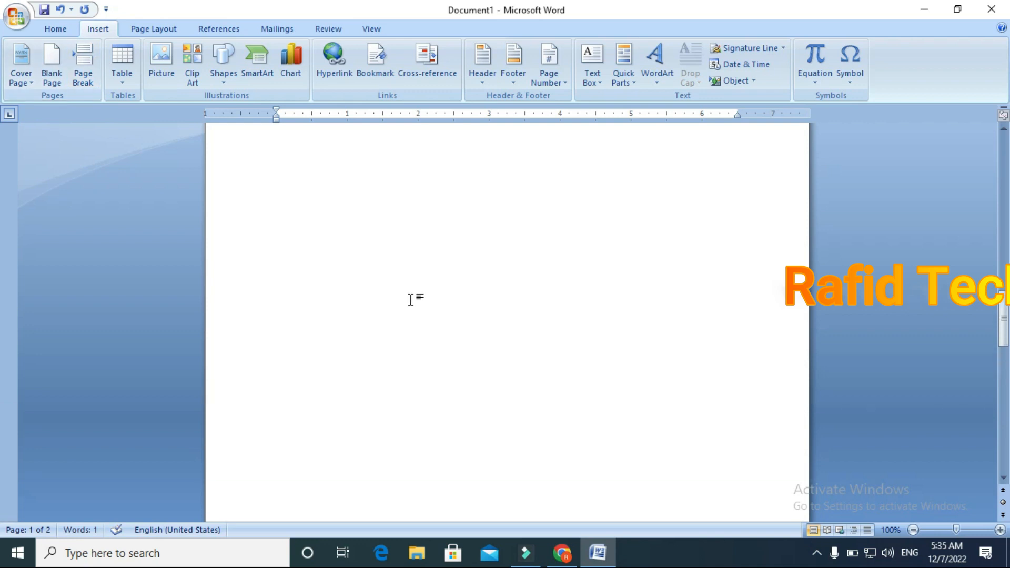
key("ctrl+Return")
scroll(411, 298, "up", 5)
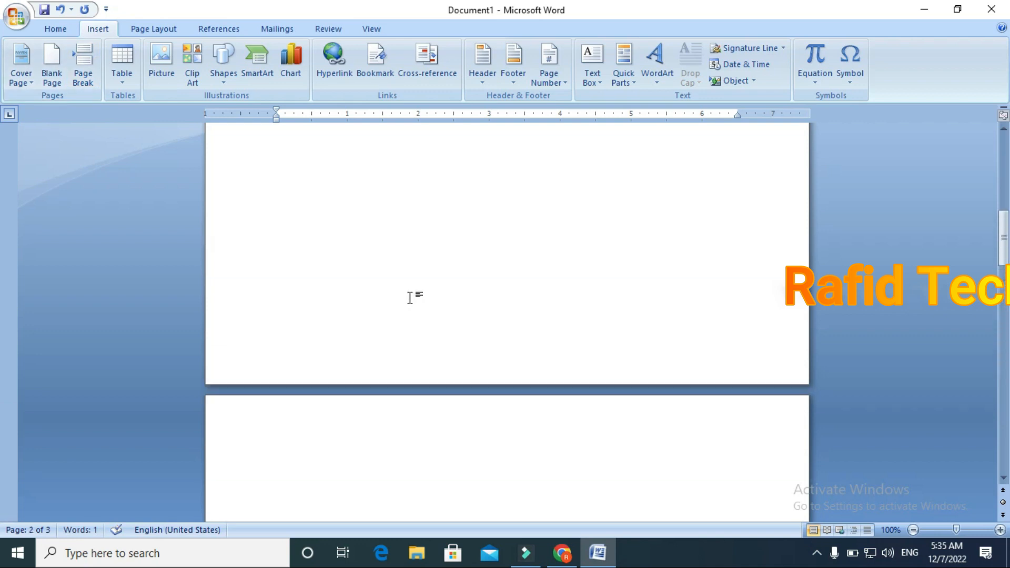
scroll(410, 299, "up", 2)
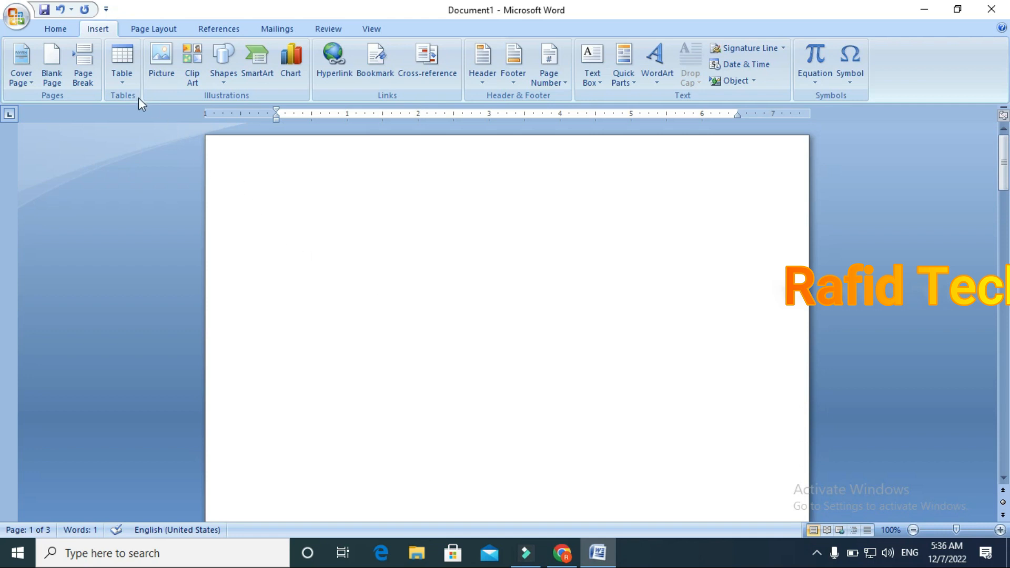
Insert a table with 10 columns and 8 rows on the first page and review its layout and design options.
left_click(126, 86)
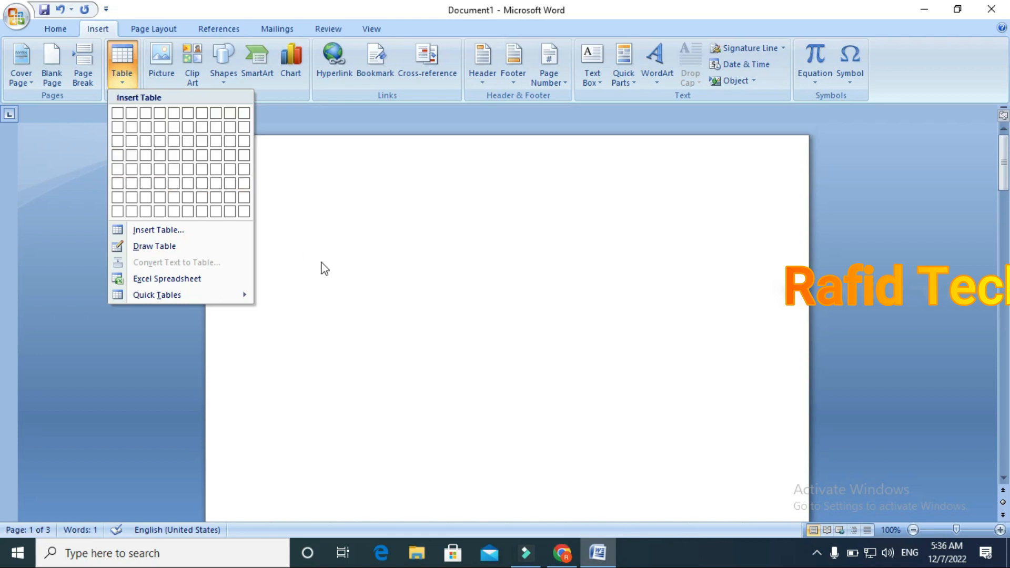
left_click(307, 185)
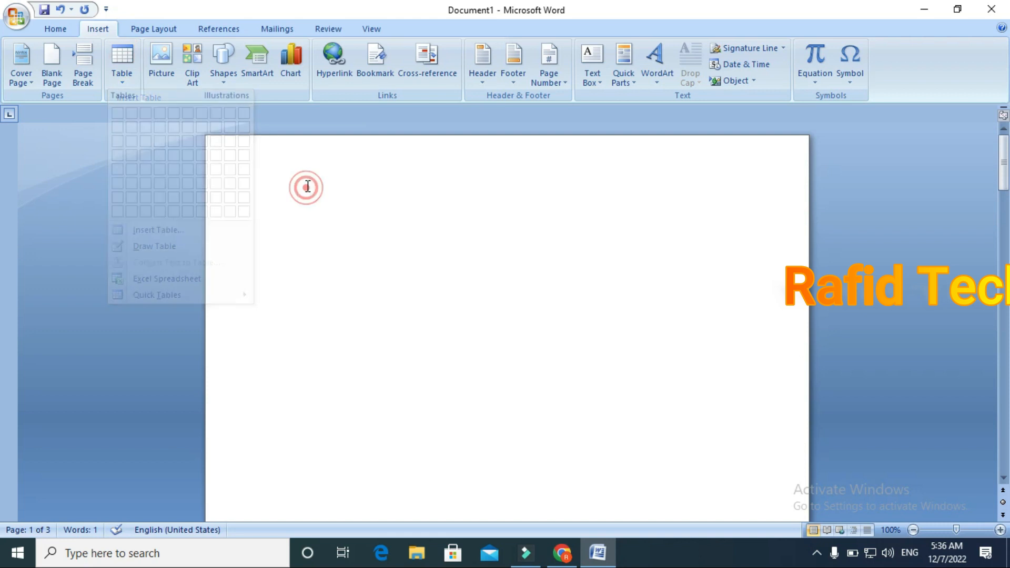
left_click(134, 71)
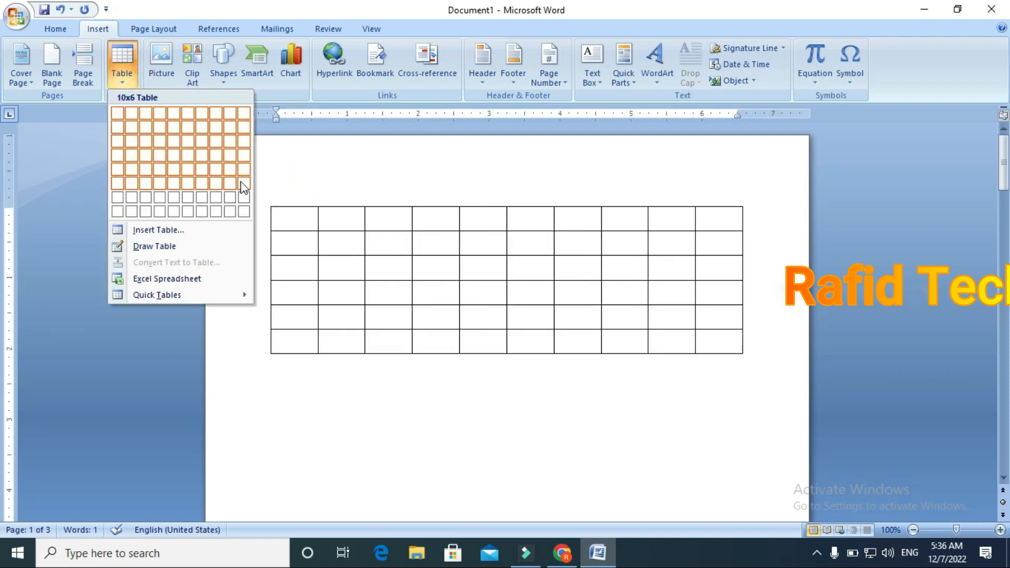
left_click(249, 216)
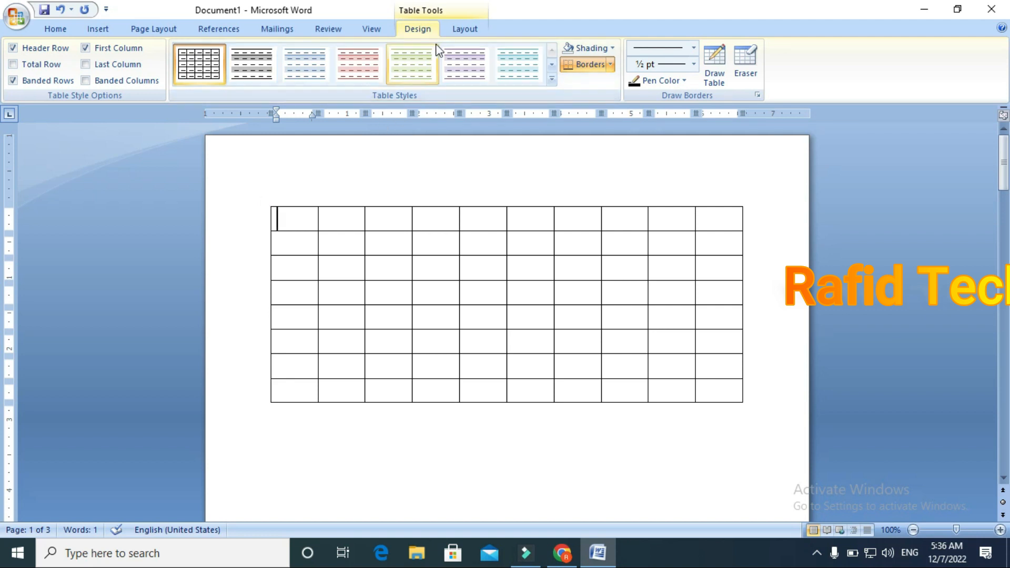
left_click(456, 29)
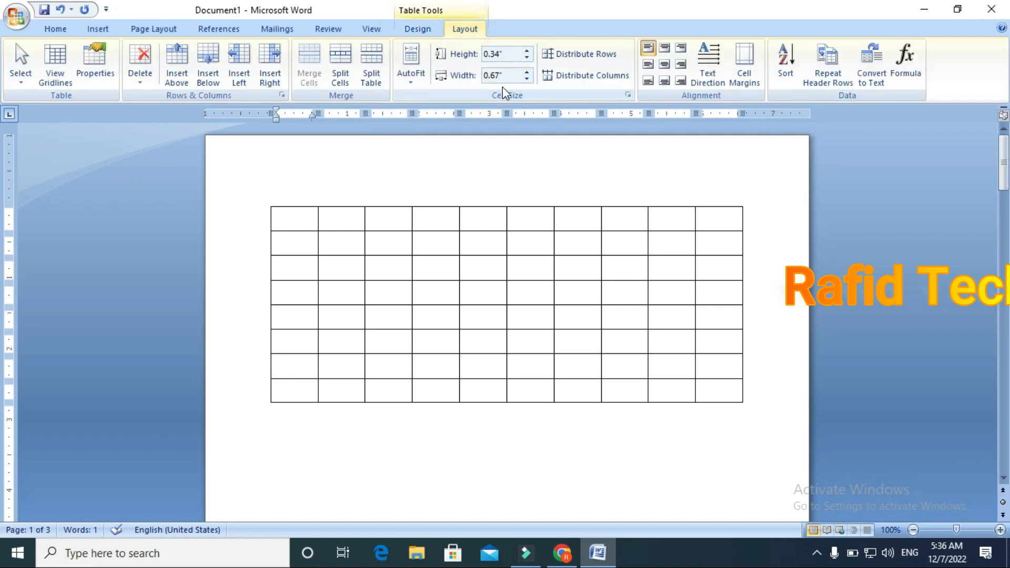
left_click(415, 26)
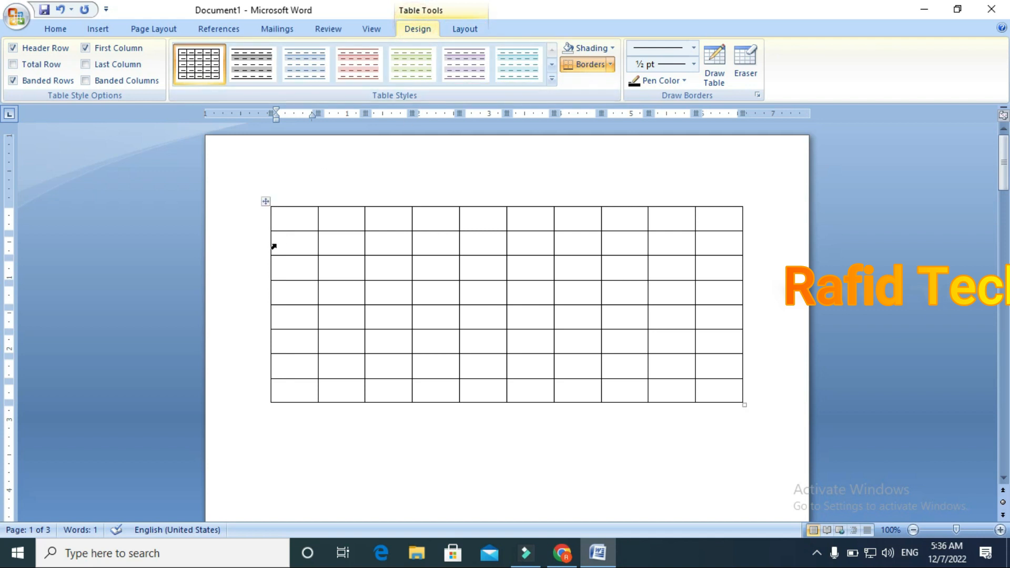
Undo the insertion of the table with 10 columns and 8 rows.
key("ctrl+z")
Insert a table by specifying 6 columns and 4 rows with automatic fixed column width, and undo the insertion.
left_click(100, 27)
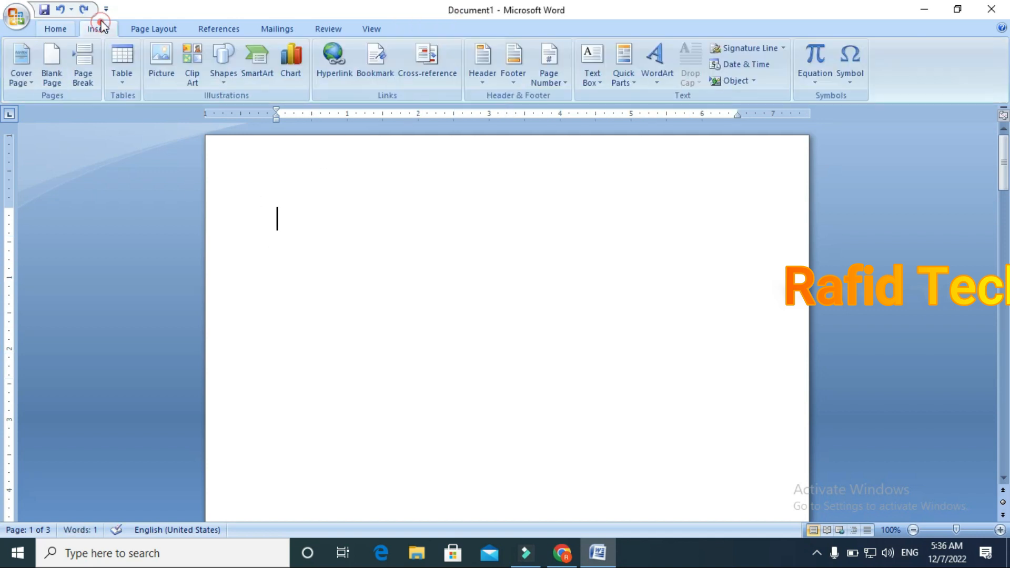
left_click(125, 77)
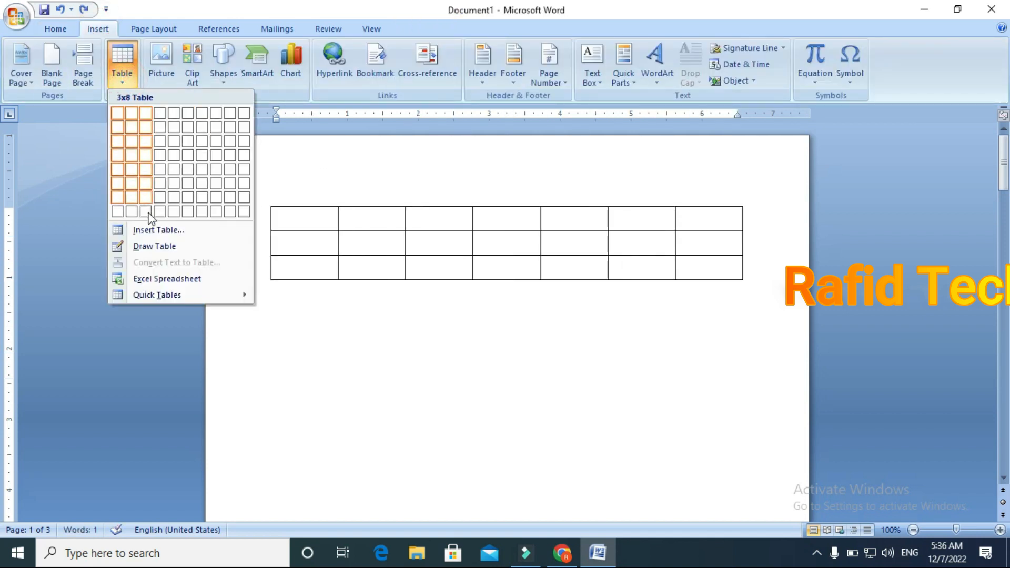
left_click(169, 231)
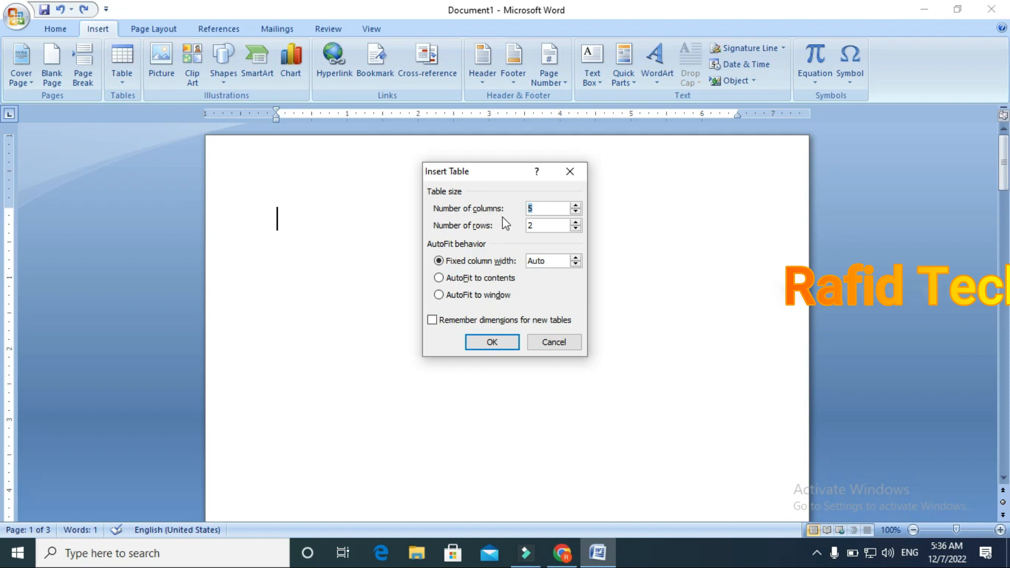
left_click(553, 209)
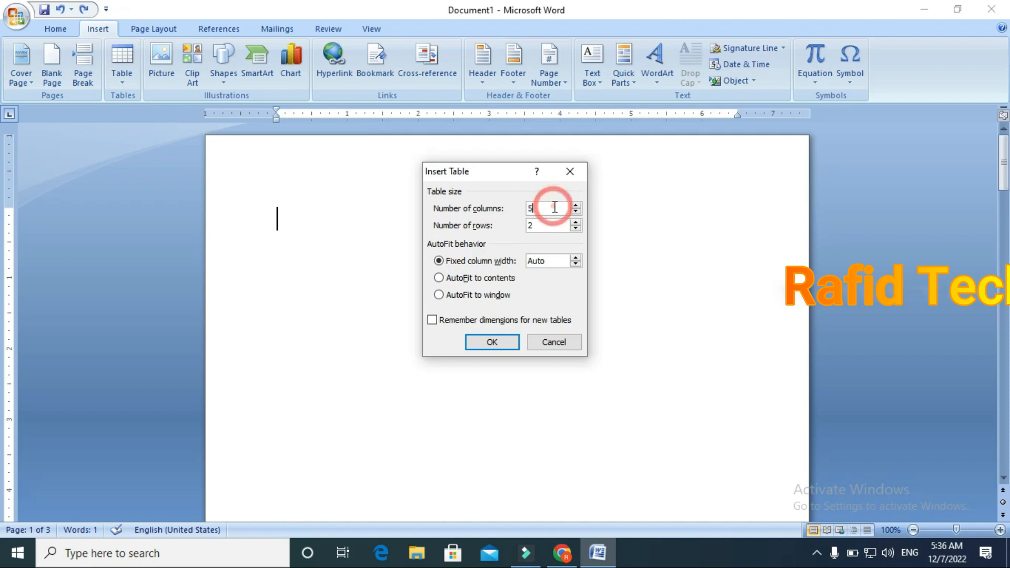
key("Return")
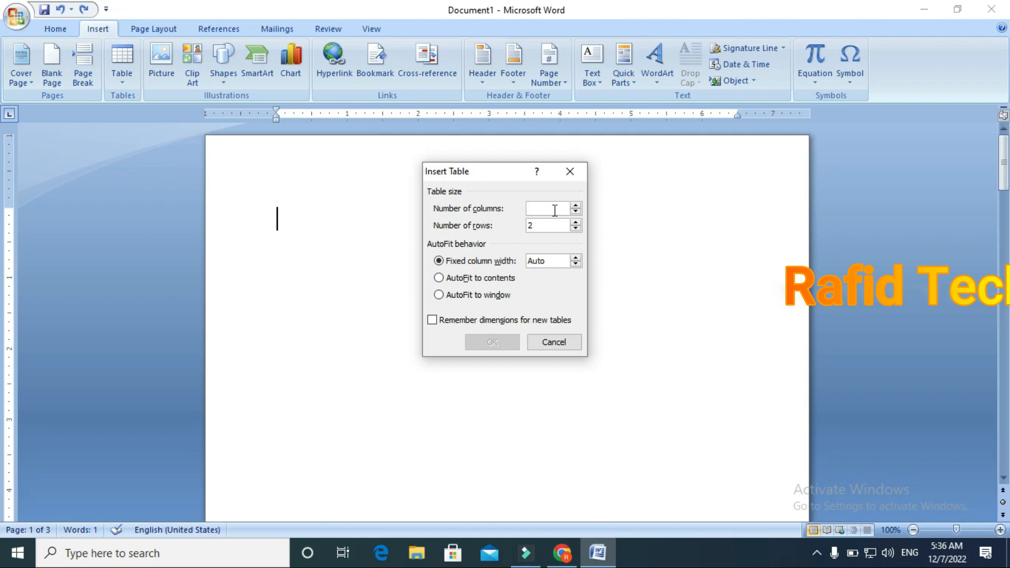
type("6")
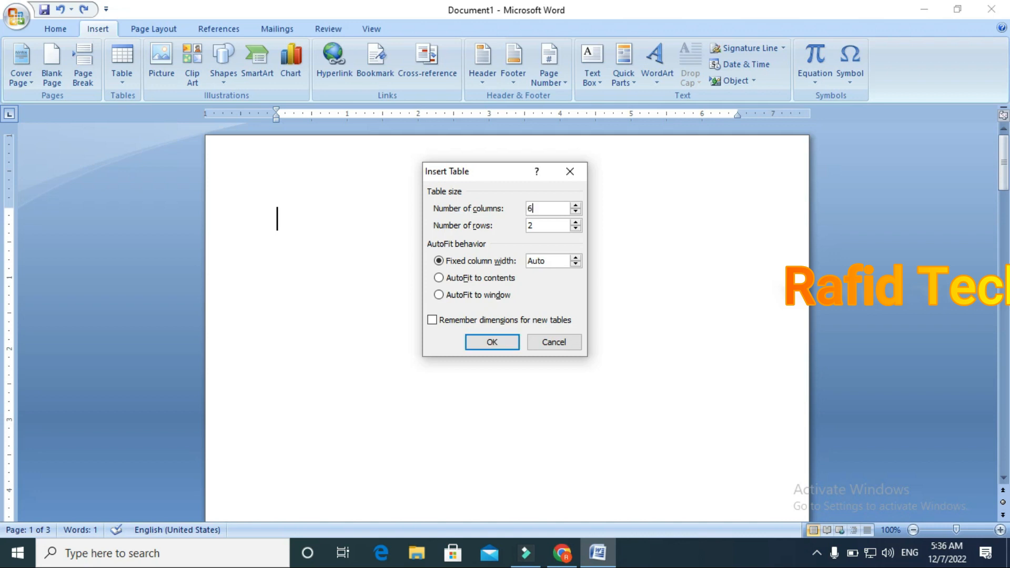
left_click(548, 225)
key("BackSpace")
type("4")
left_click(492, 342)
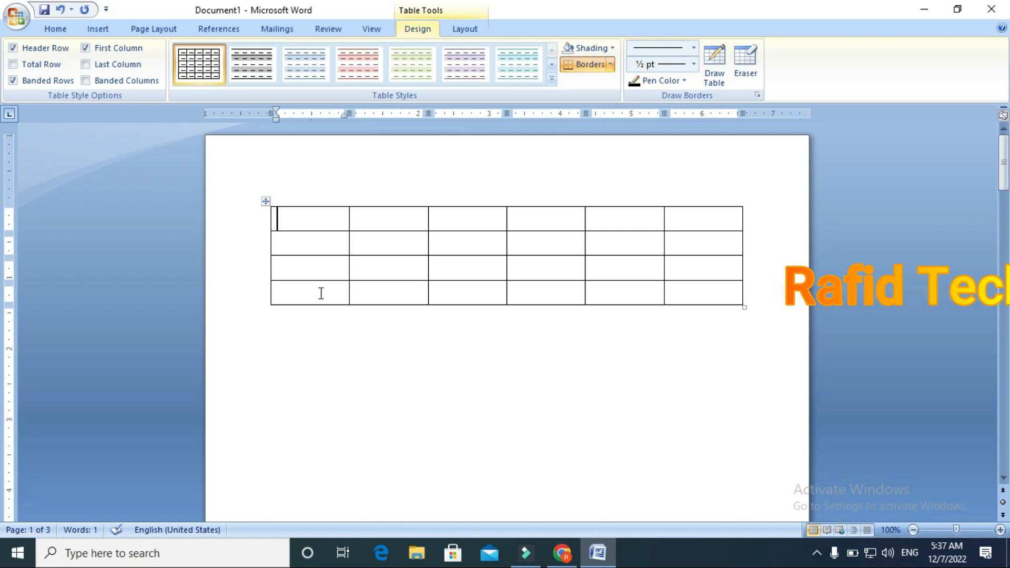
key("ctrl+z")
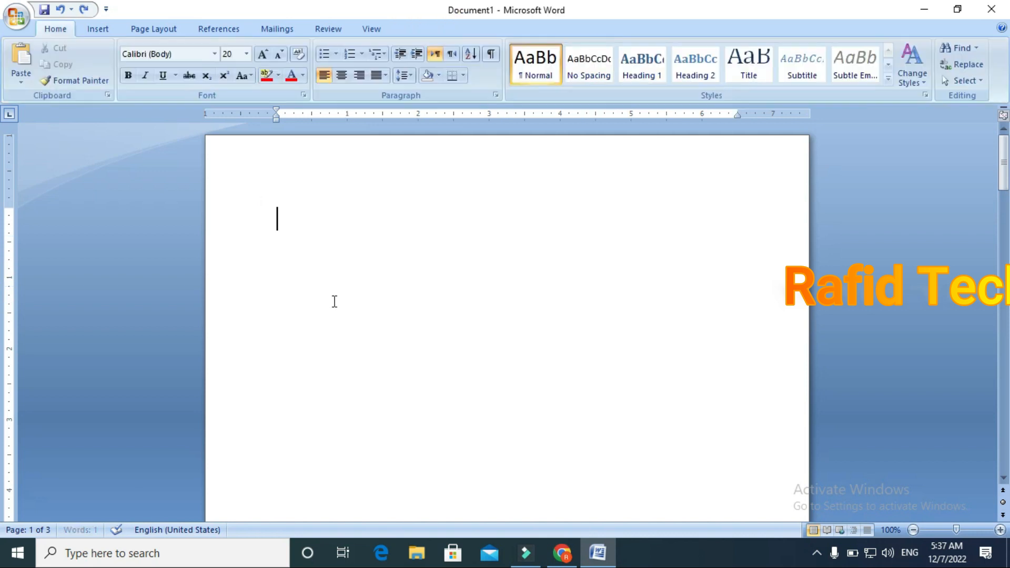
Draw a freehand table outline about 7.4 inches wide and 3.2 inches high on the first page.
left_click(108, 30)
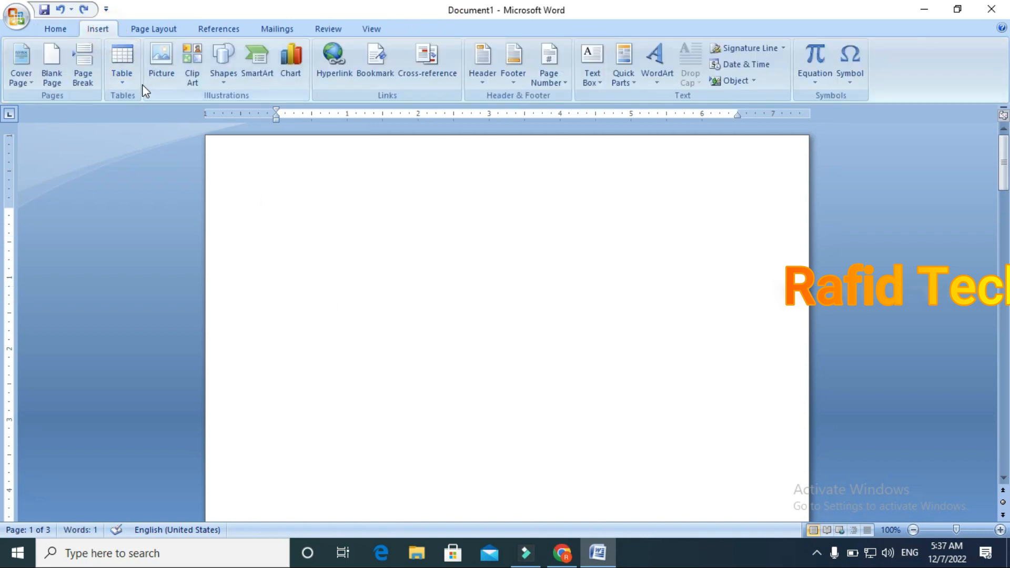
left_click(127, 81)
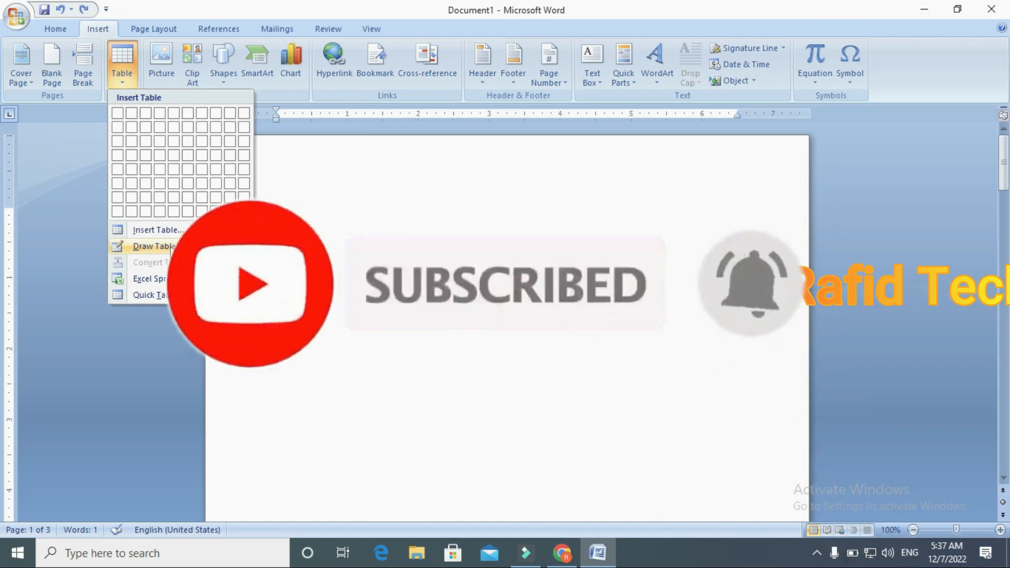
left_click(173, 243)
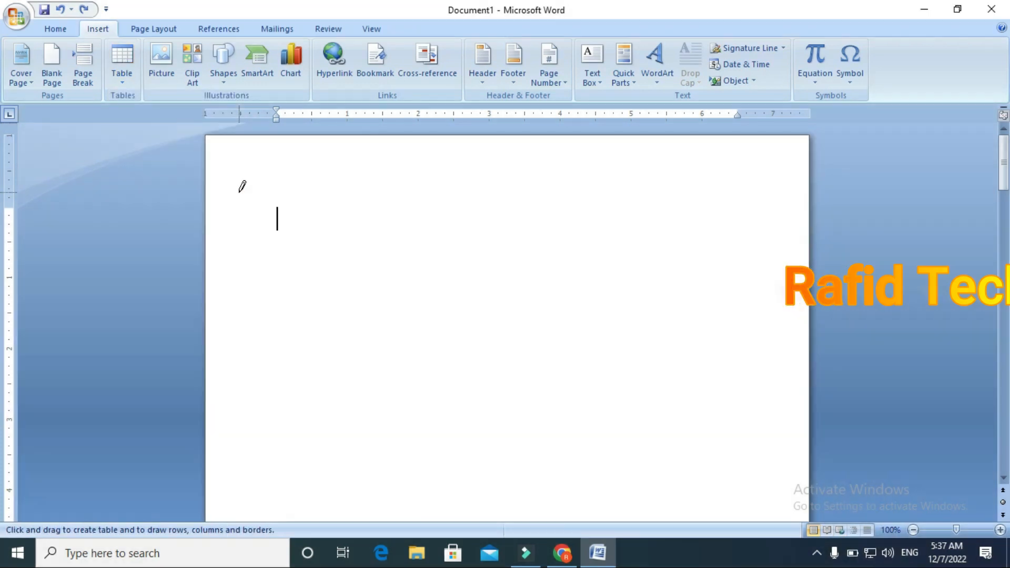
mouse_move(240, 188)
left_mouse_down()
mouse_move(314, 278)
mouse_move(620, 321)
mouse_move(748, 381)
mouse_move(766, 434)
left_mouse_up()
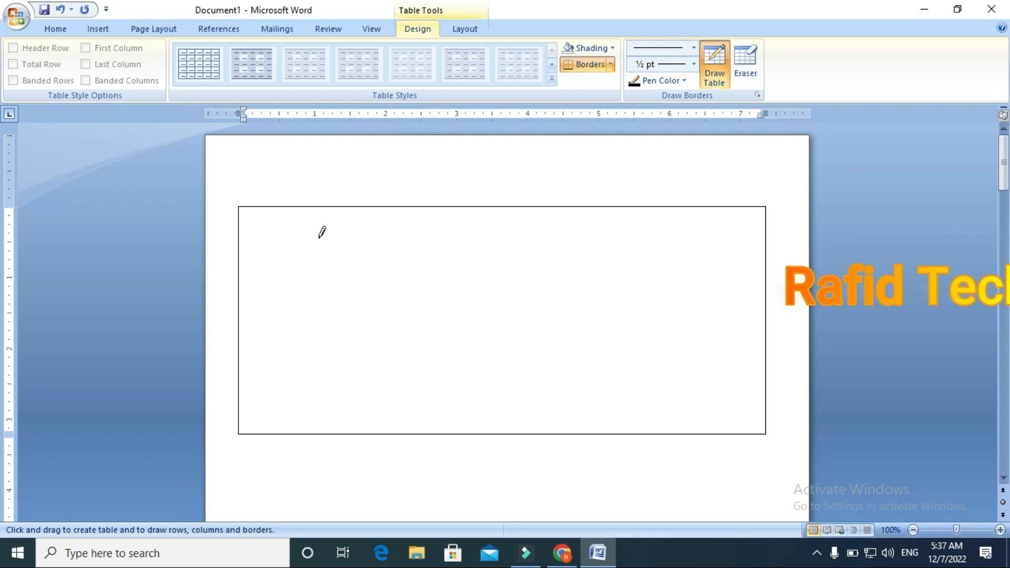
Draw three vertical column lines in the left half of the drawn table, undoing and redrawing the third line.
left_click_drag(289, 207, 306, 403)
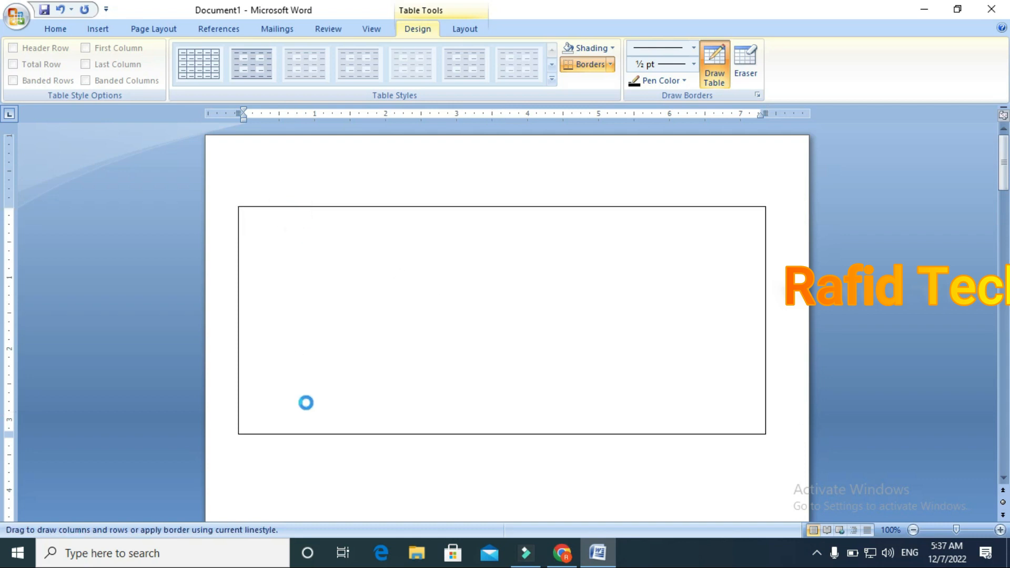
left_click_drag(338, 206, 340, 394)
left_click_drag(396, 208, 426, 362)
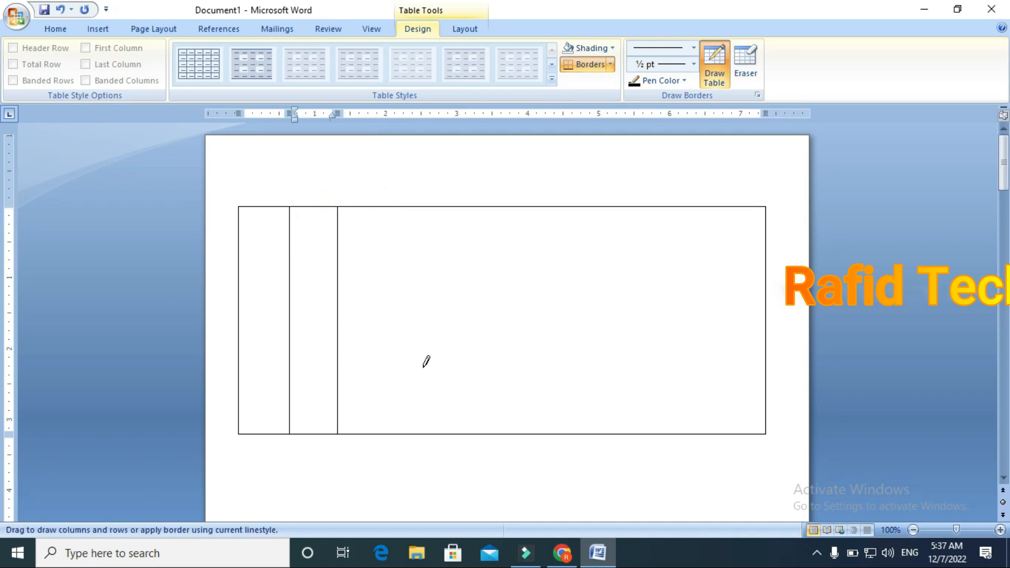
left_click_drag(386, 207, 396, 413)
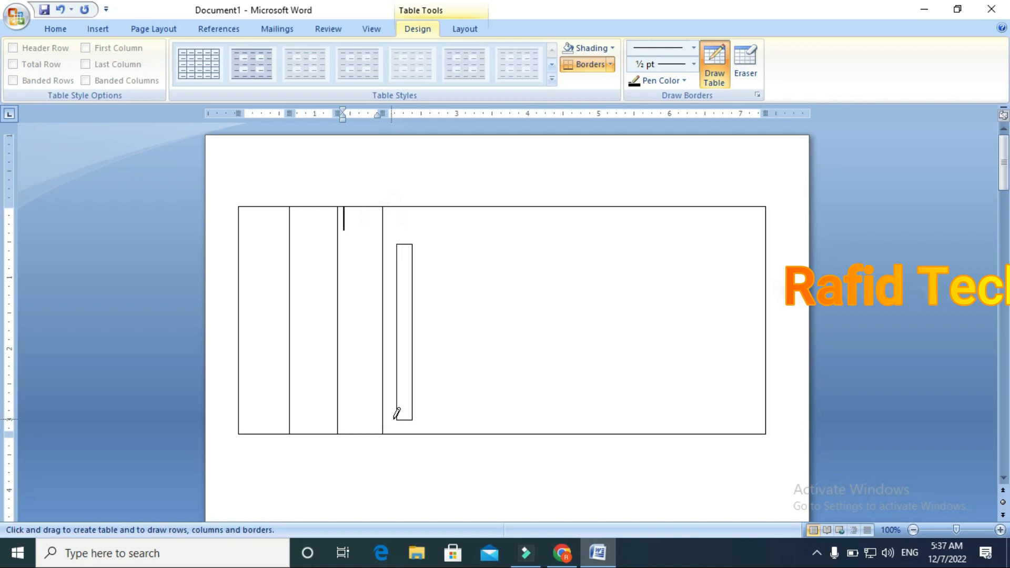
key("ctrl+z")
key("ctrl+z")
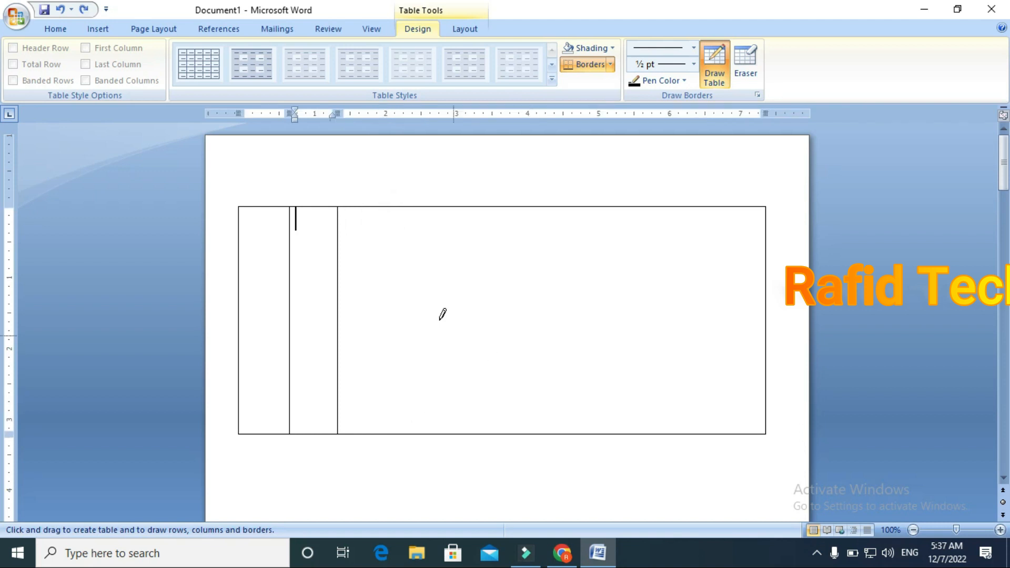
left_click_drag(396, 207, 403, 389)
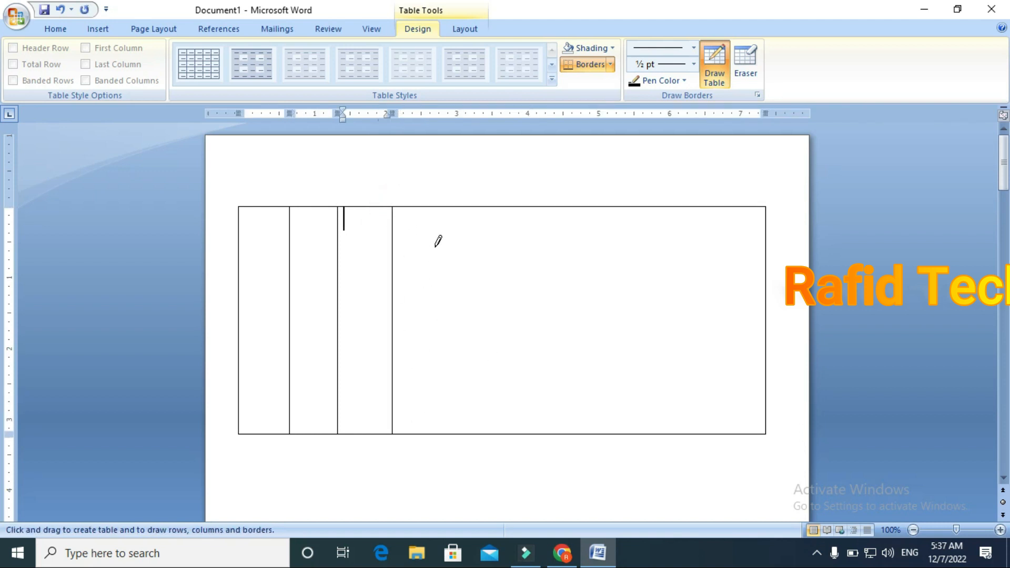
Draw a fourth vertical column line and three horizontal row lines across the hand-drawn table.
left_click(445, 207)
left_click_drag(464, 374, 452, 399)
left_click_drag(239, 265, 549, 266)
mouse_move(239, 237)
left_mouse_down()
mouse_move(488, 238)
mouse_move(575, 226)
left_mouse_up()
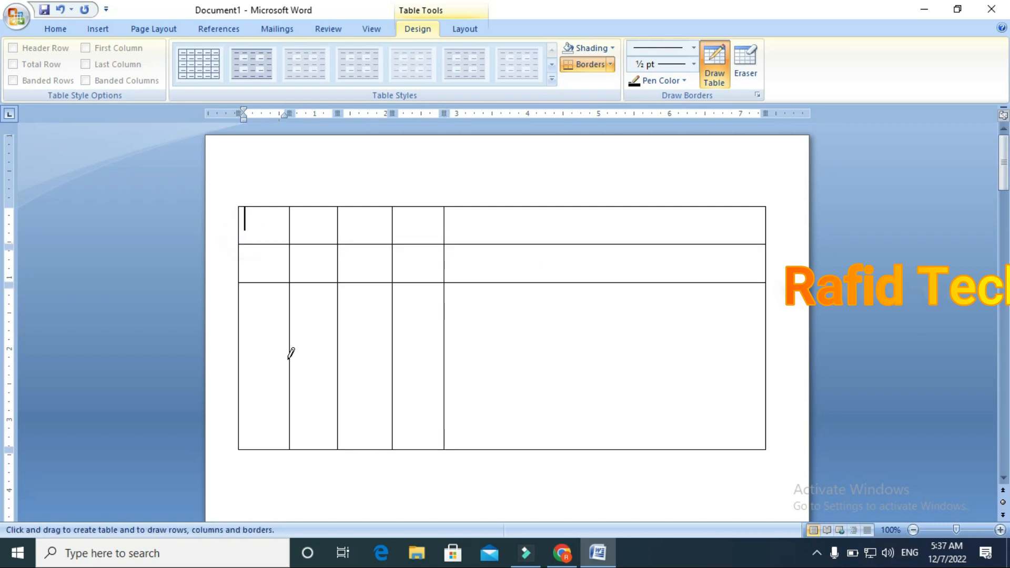
left_click_drag(239, 333, 591, 317)
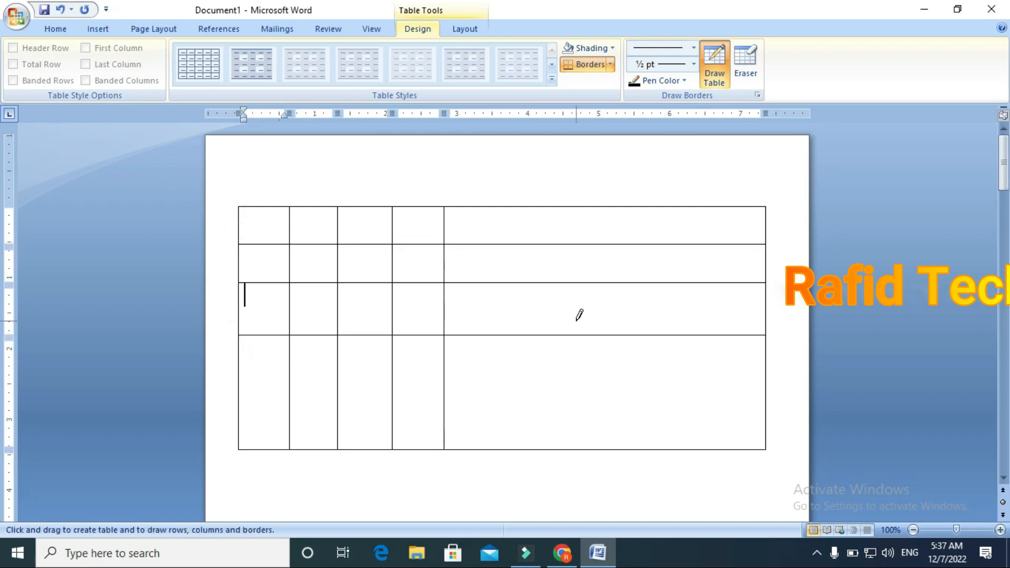
Undo all the drawn row and column lines and the outline of the hand-drawn table.
key("ctrl+z")
key("ctrl+z")
key("ctrl+z")
key("ctrl+z")
key("ctrl+z")
key("ctrl+z")
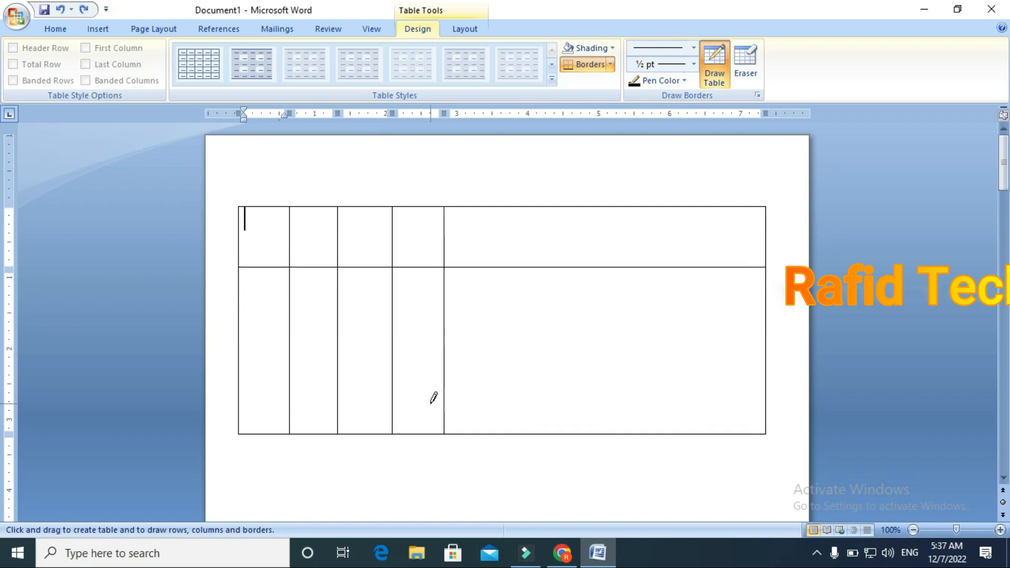
key("ctrl+z")
key("ctrl+z")
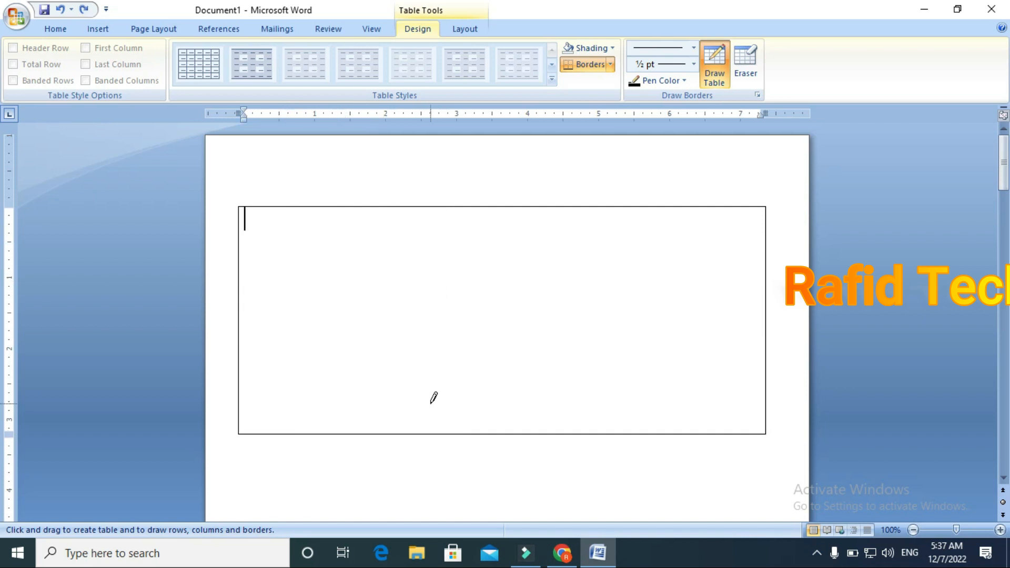
Insert an embedded Excel spreadsheet as a table, leave its editing mode and undo the insertion.
left_click(99, 29)
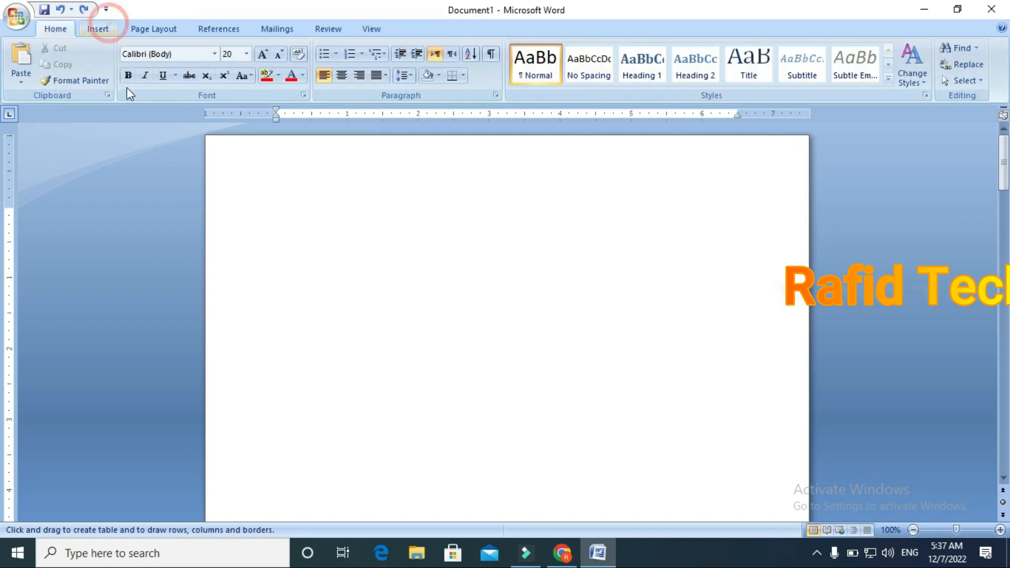
left_click(126, 83)
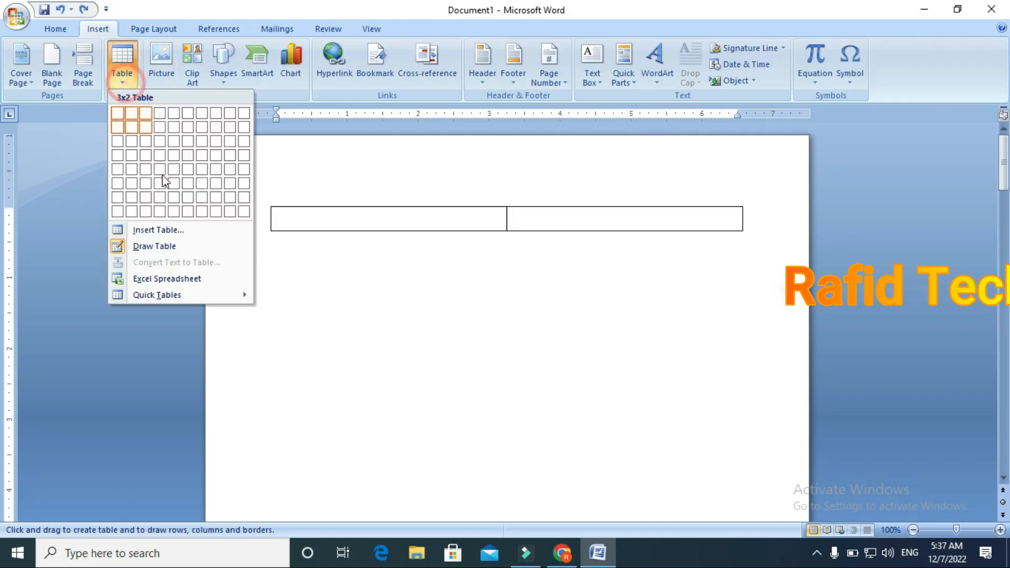
left_click(197, 279)
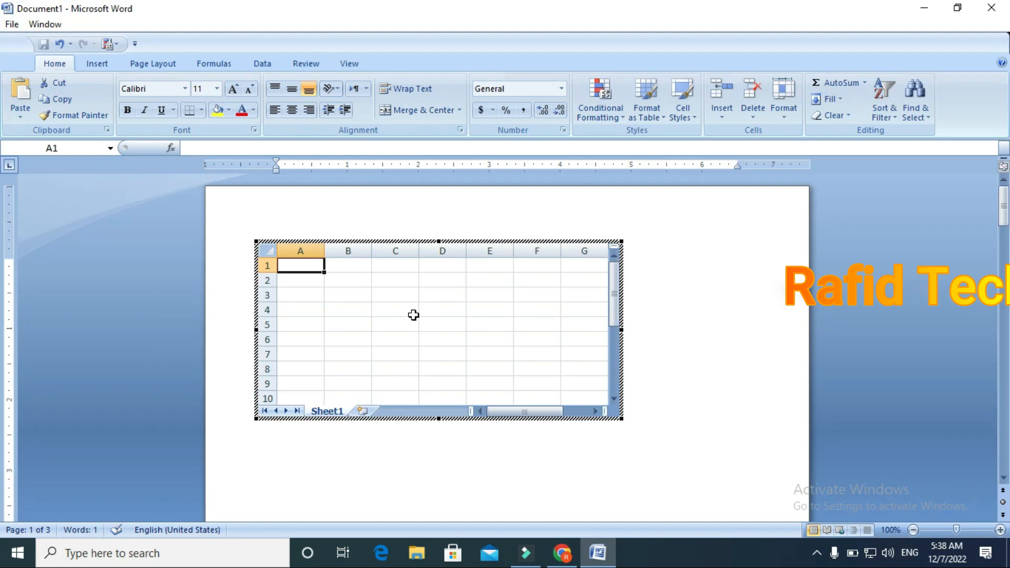
key("Escape")
key("ctrl+z")
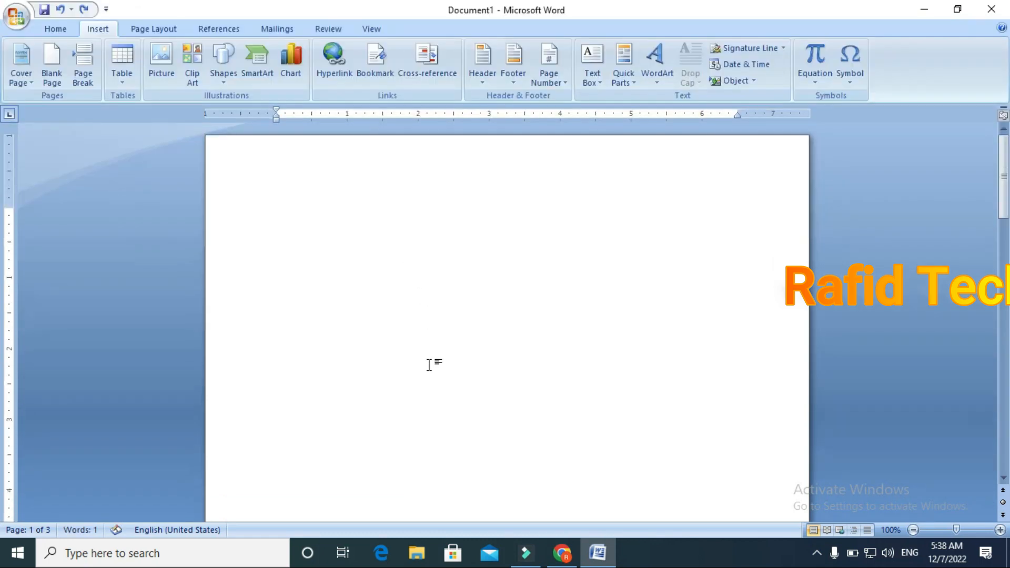
Browse the built-in Quick Tables, insert the Calendar 2 design and undo the insertion.
left_click(121, 73)
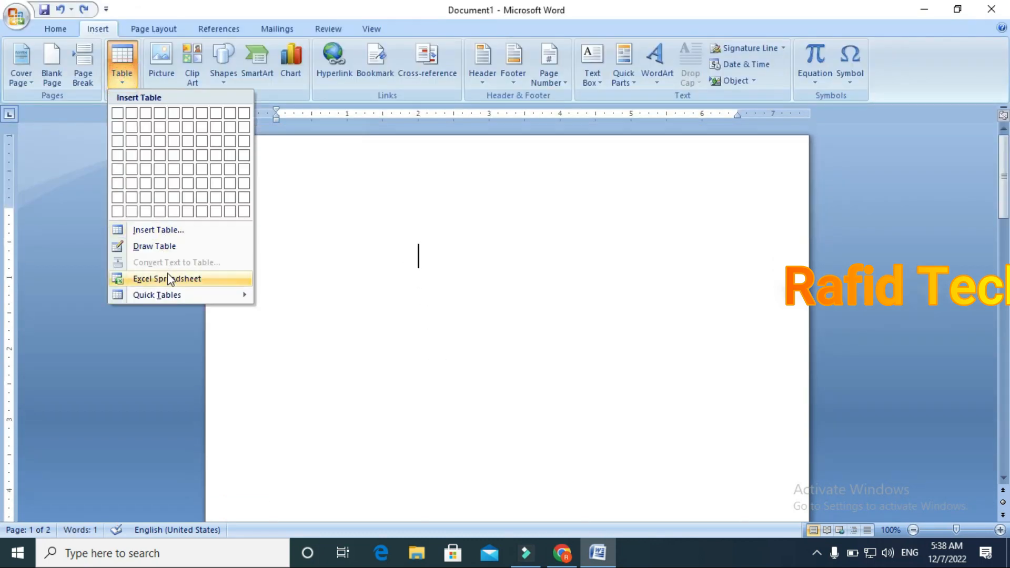
mouse_move(172, 294)
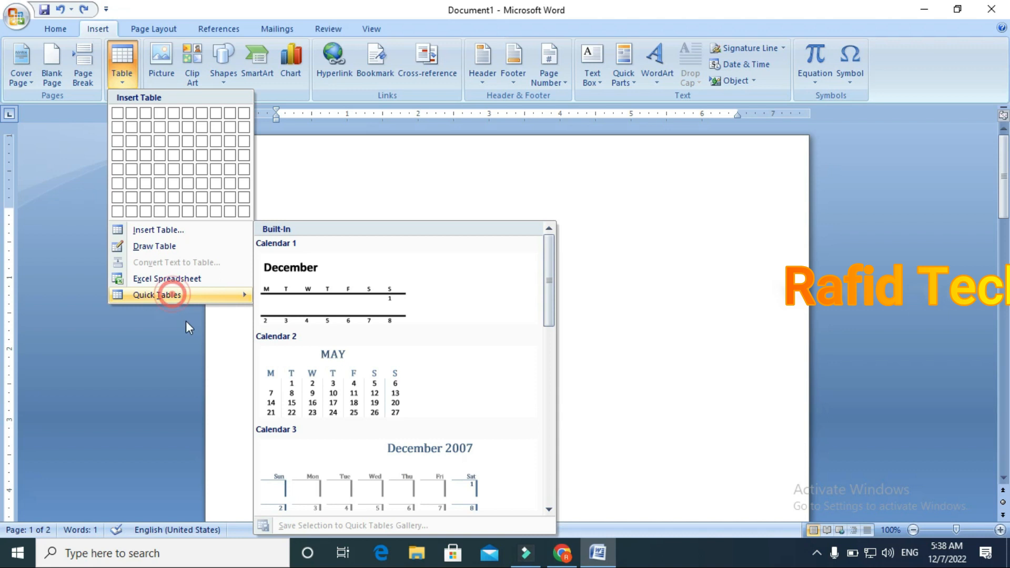
scroll(362, 342, "down", 6)
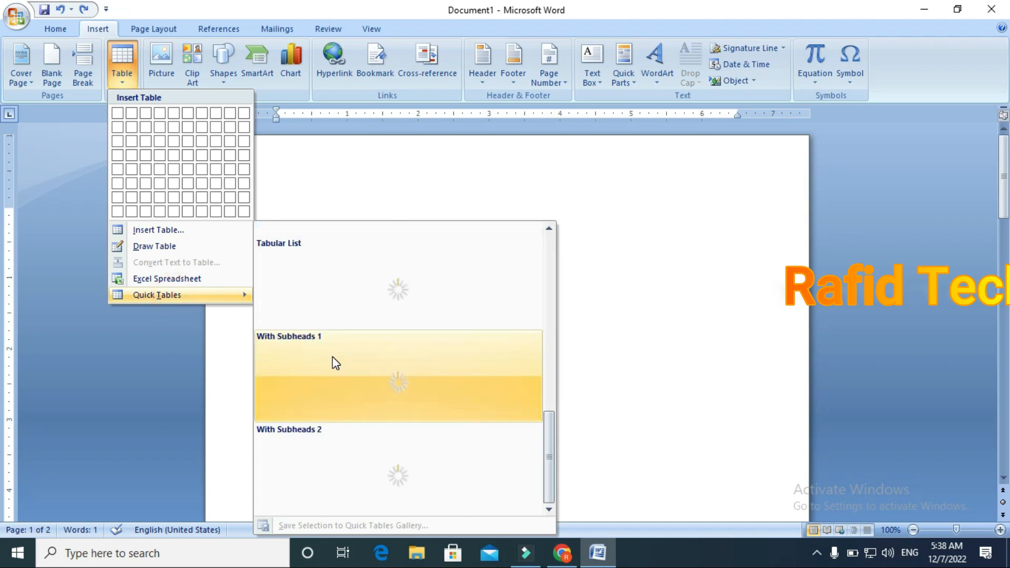
scroll(338, 398, "up", 6)
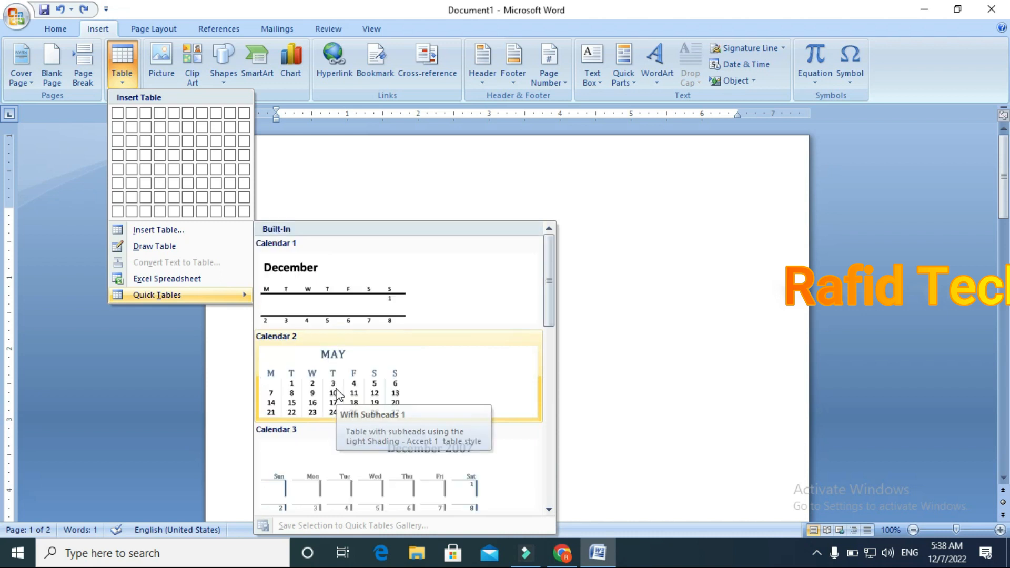
left_click(334, 368)
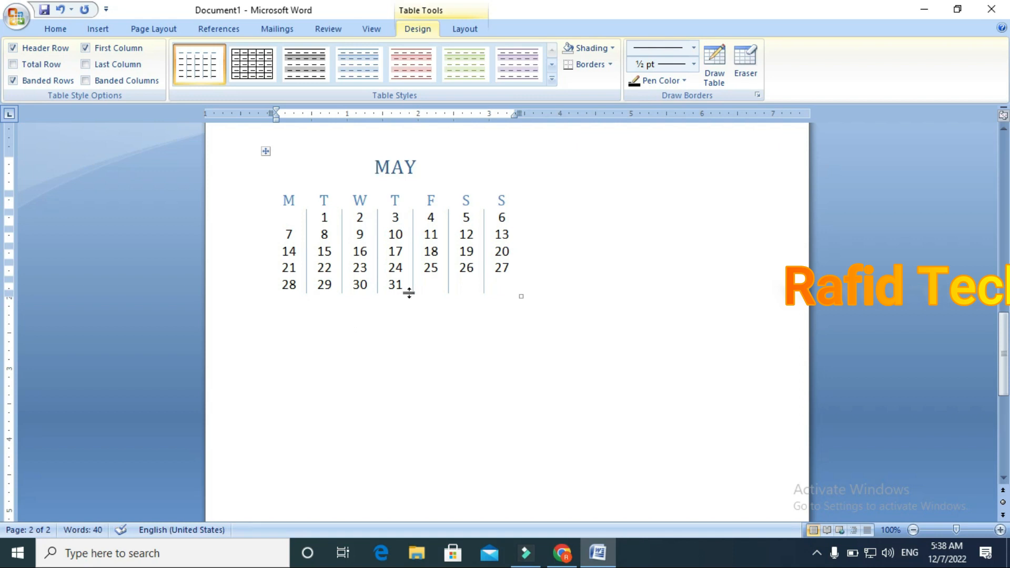
key("ctrl+z")
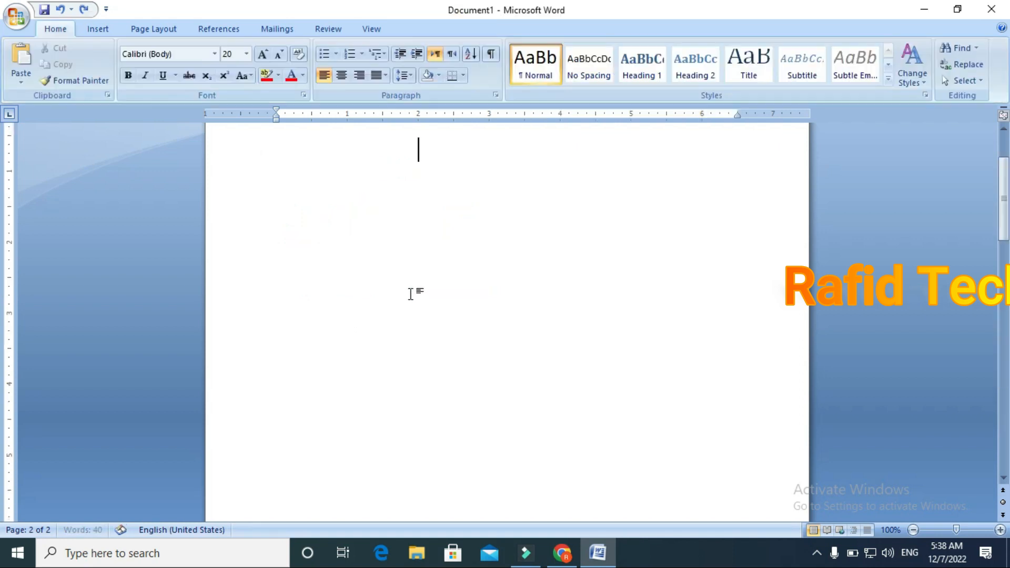
Insert a table with 10 columns and 5 rows on the first page.
left_click(105, 26)
left_click(131, 78)
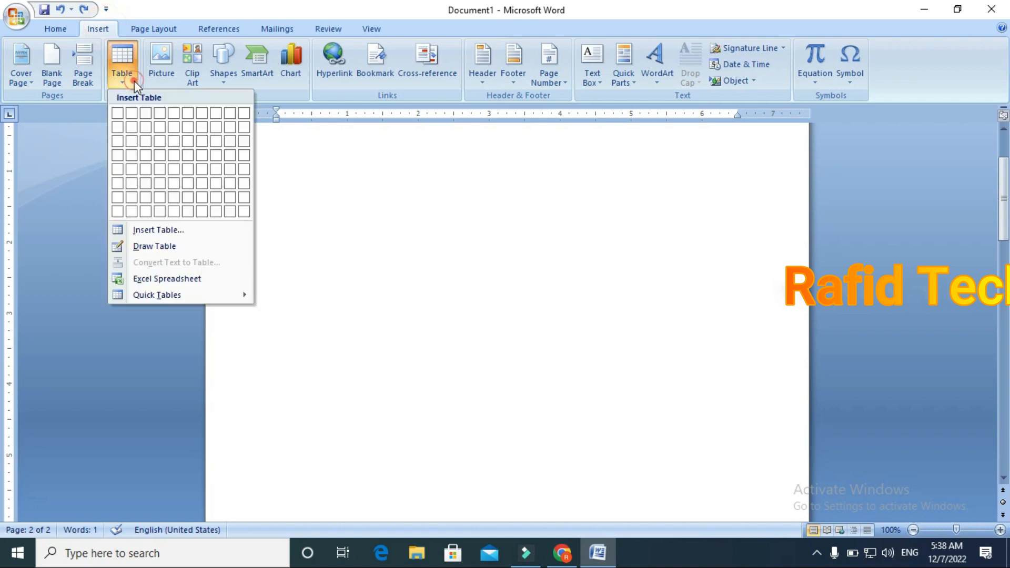
left_click(293, 188)
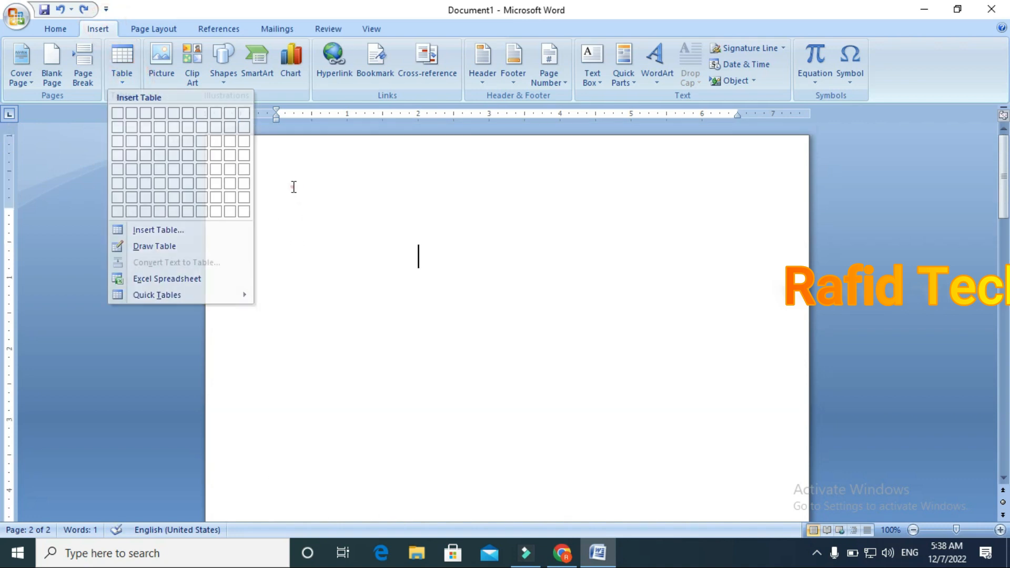
left_click(127, 77)
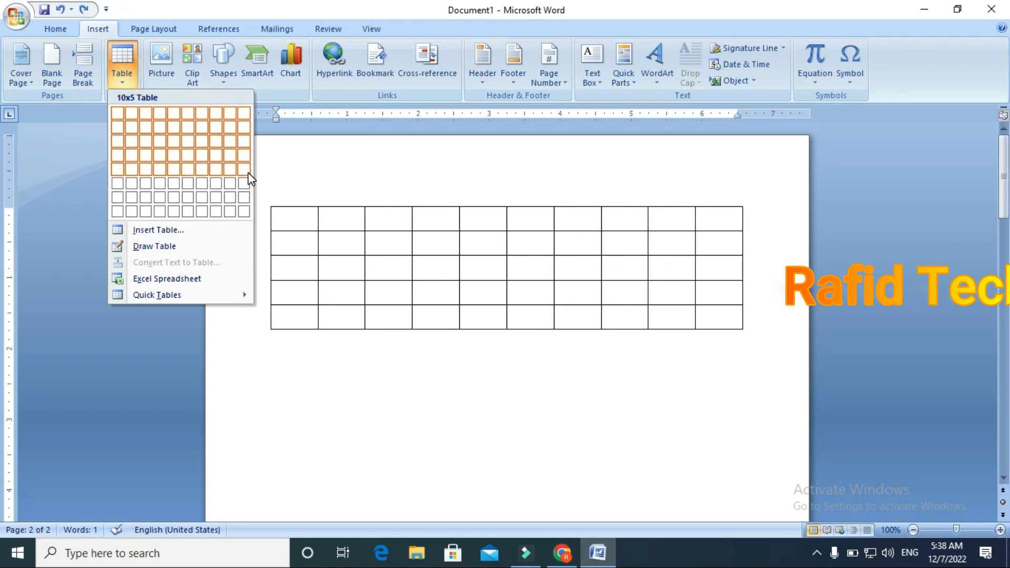
left_click(247, 172)
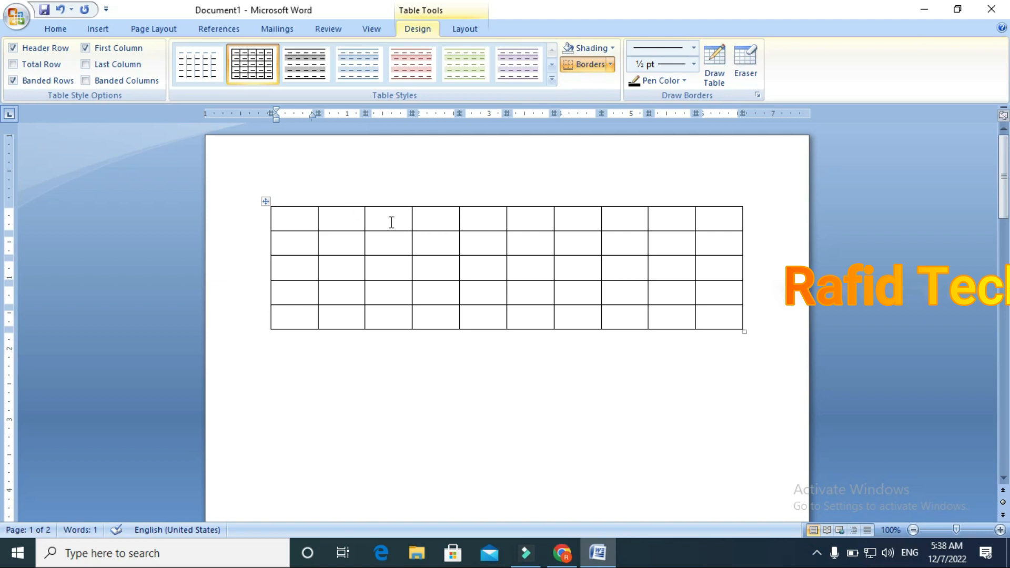
Apply a light black banded style, a light green banded style and a bordered style with black header and grey banded rows to the table.
left_click(298, 74)
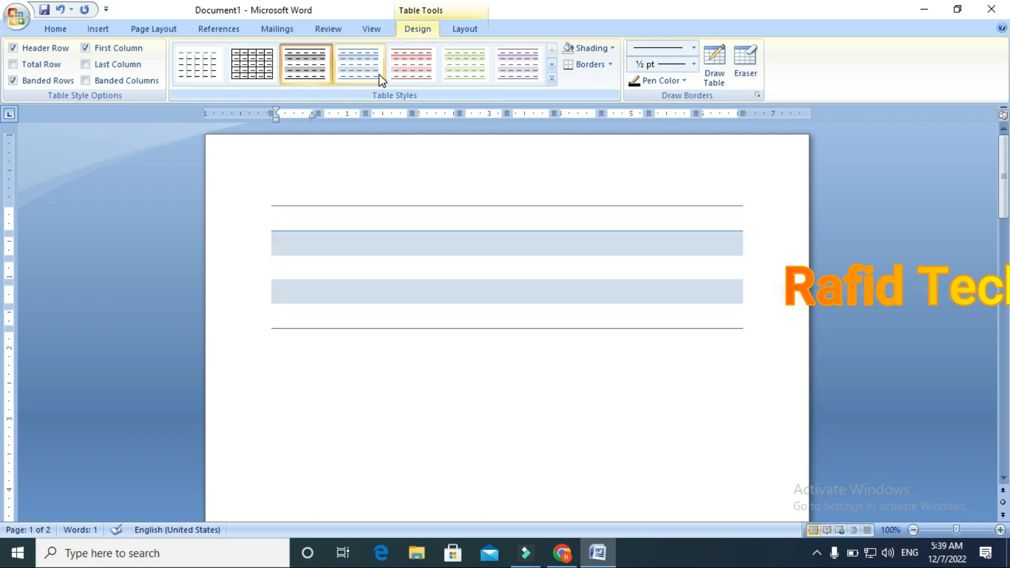
left_click(462, 72)
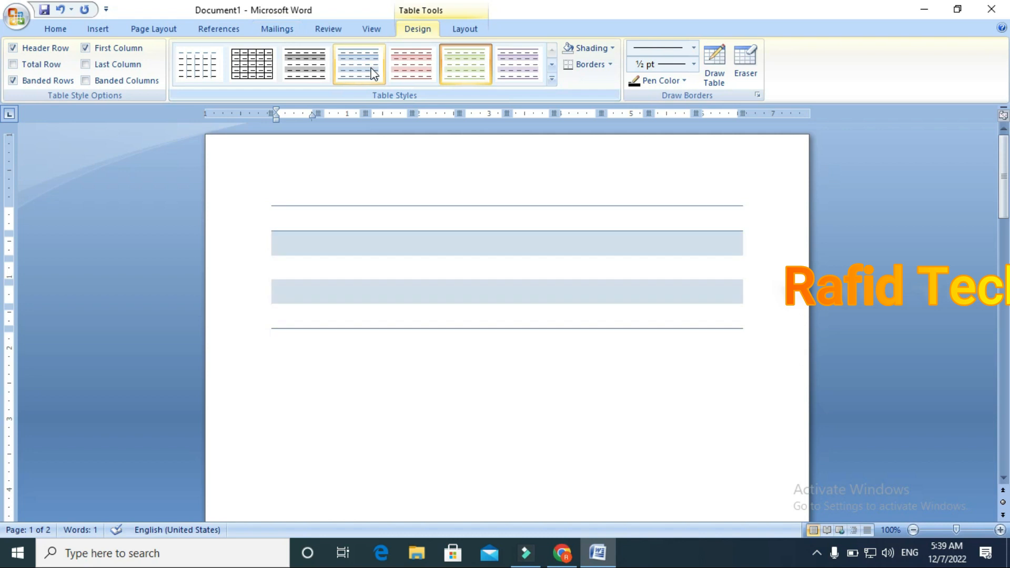
left_click(551, 80)
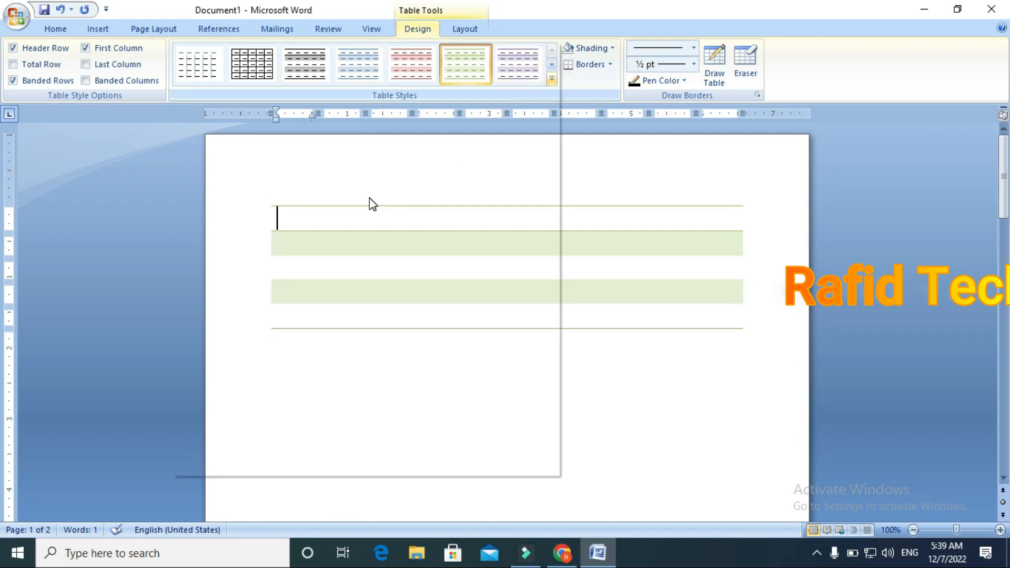
left_click(203, 314)
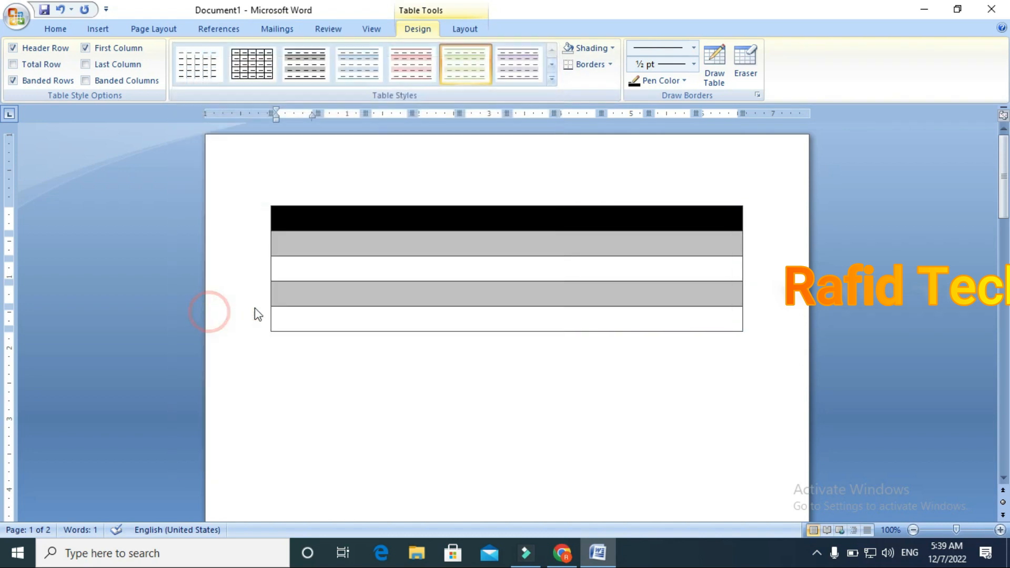
Toggle the table's Header Row style option off and on repeatedly, leaving it enabled.
left_click(26, 48)
left_click(25, 49)
left_click(27, 48)
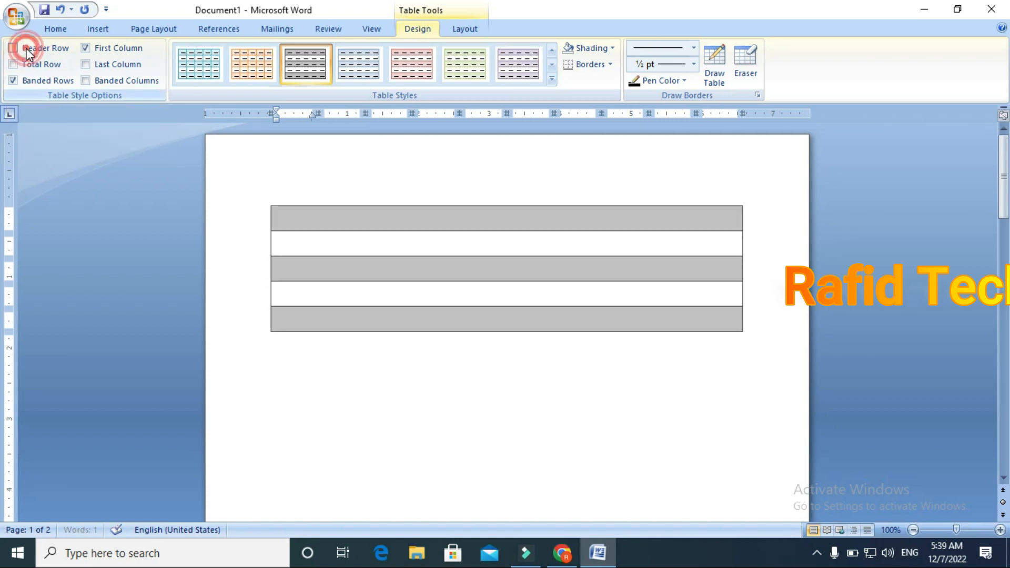
left_click(27, 49)
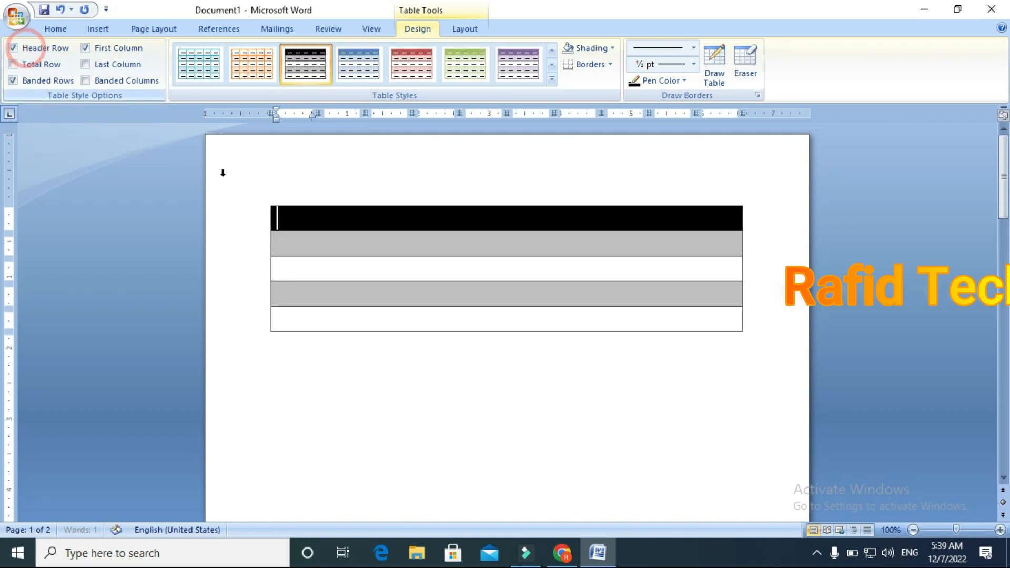
left_click(48, 49)
left_click(47, 49)
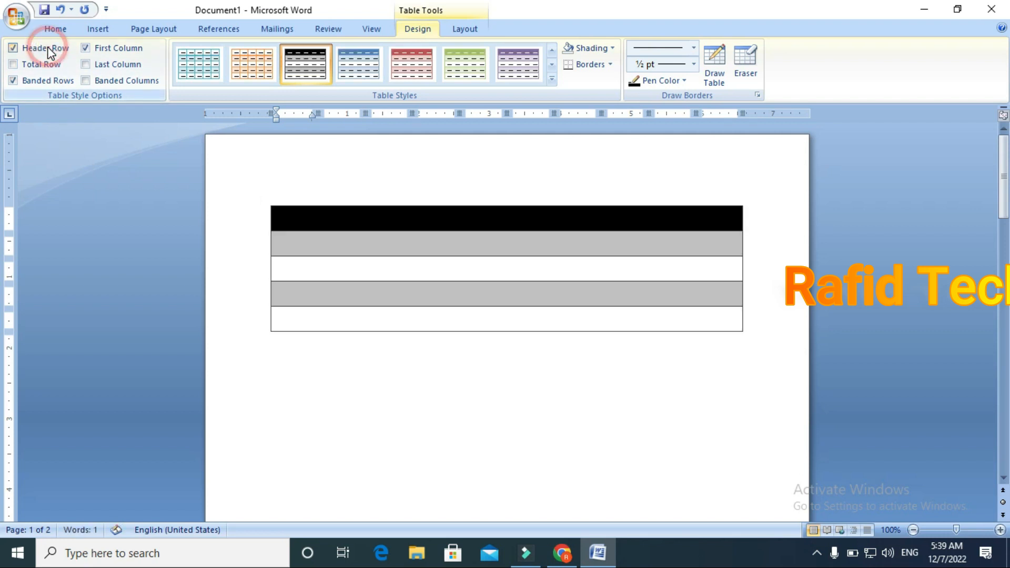
left_click(51, 52)
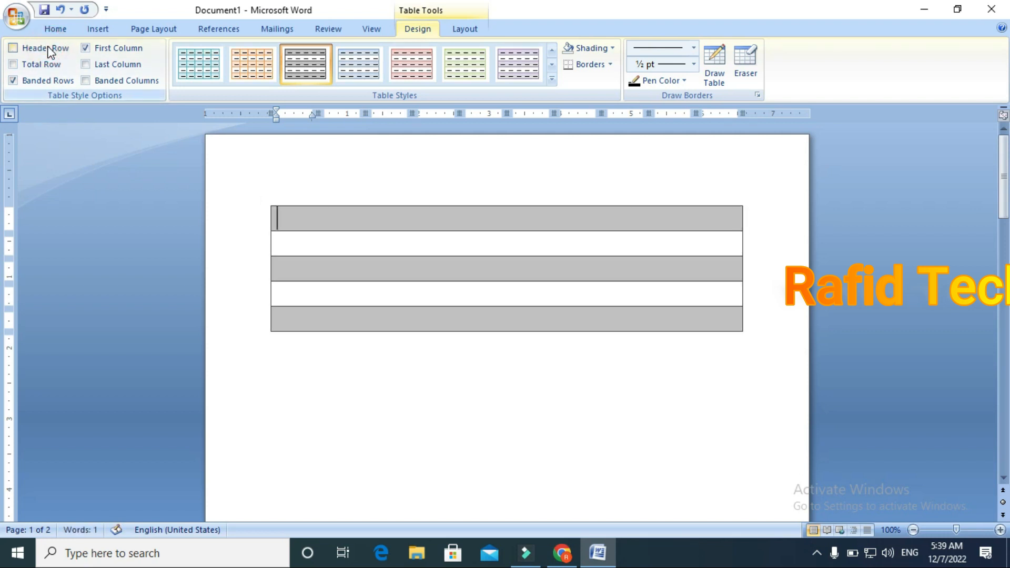
left_click(49, 51)
Toggle the table's Total Row style option on and off repeatedly, leaving it enabled.
left_click(45, 65)
left_click(45, 63)
left_click(45, 63)
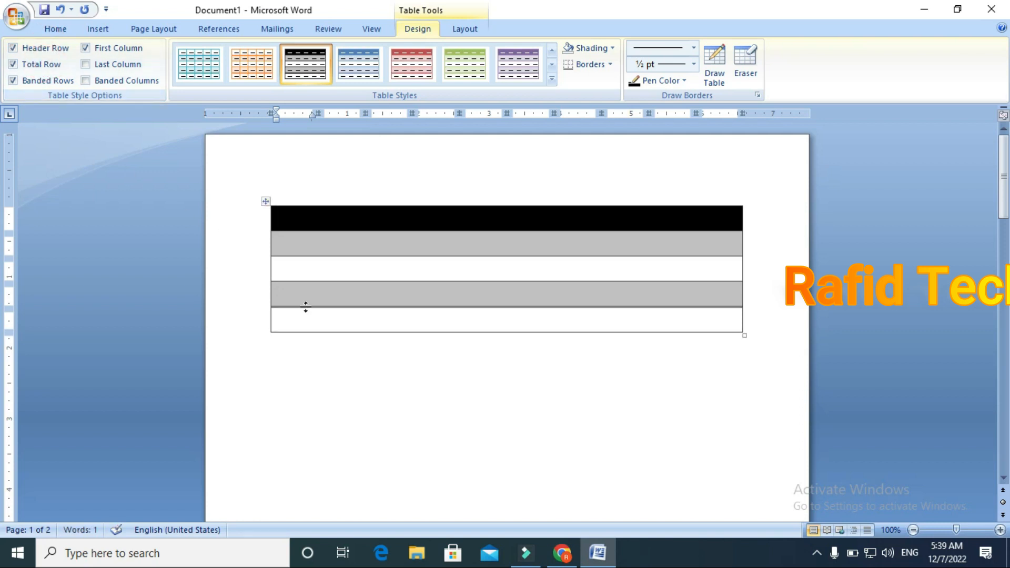
left_click(40, 64)
left_click(40, 64)
Toggle the table's Banded Rows option, leaving it enabled, and disable the Total Row option.
left_click(45, 82)
left_click(43, 79)
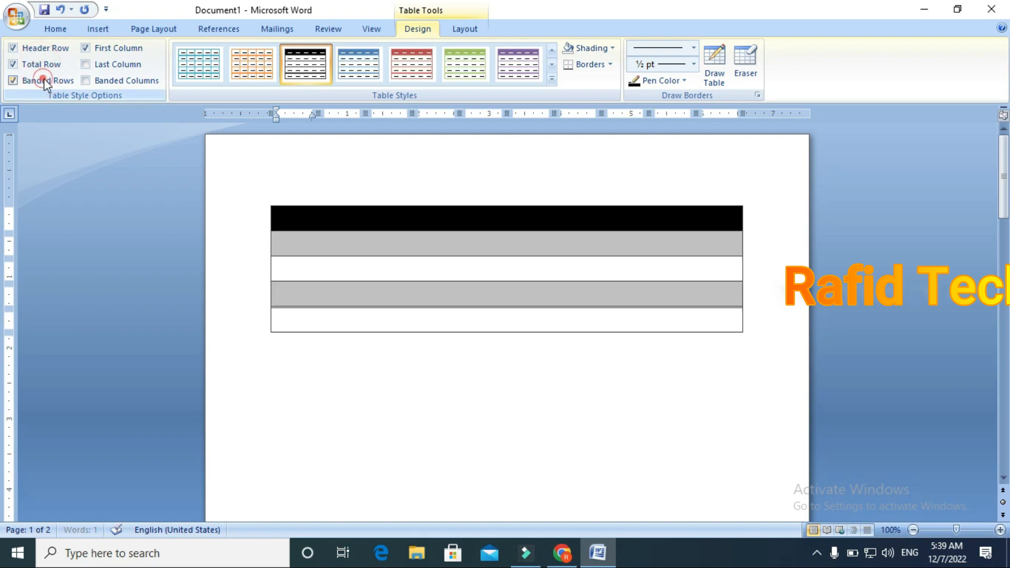
left_click(36, 63)
left_click(41, 80)
left_click(42, 79)
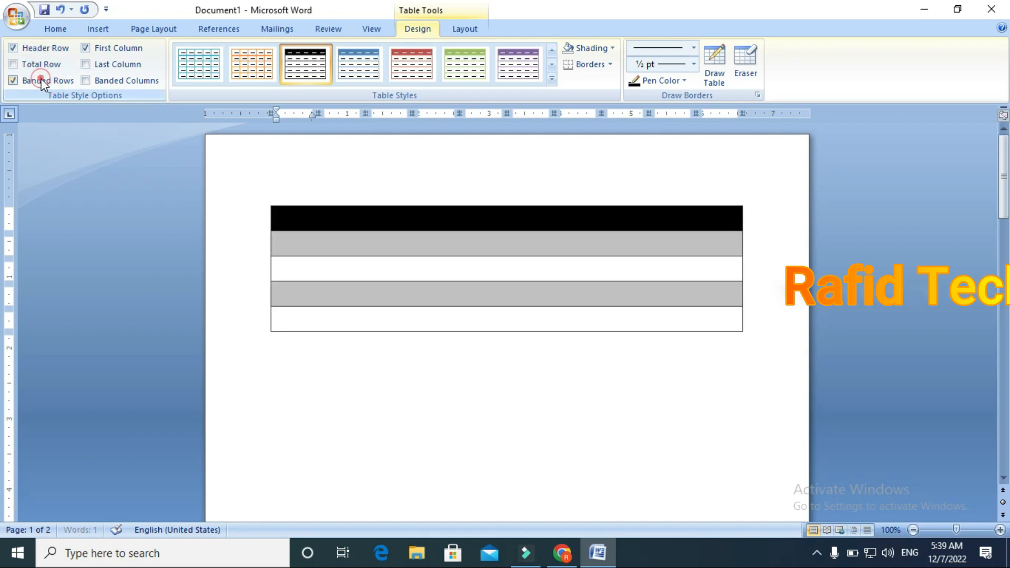
left_click(43, 80)
left_click(43, 79)
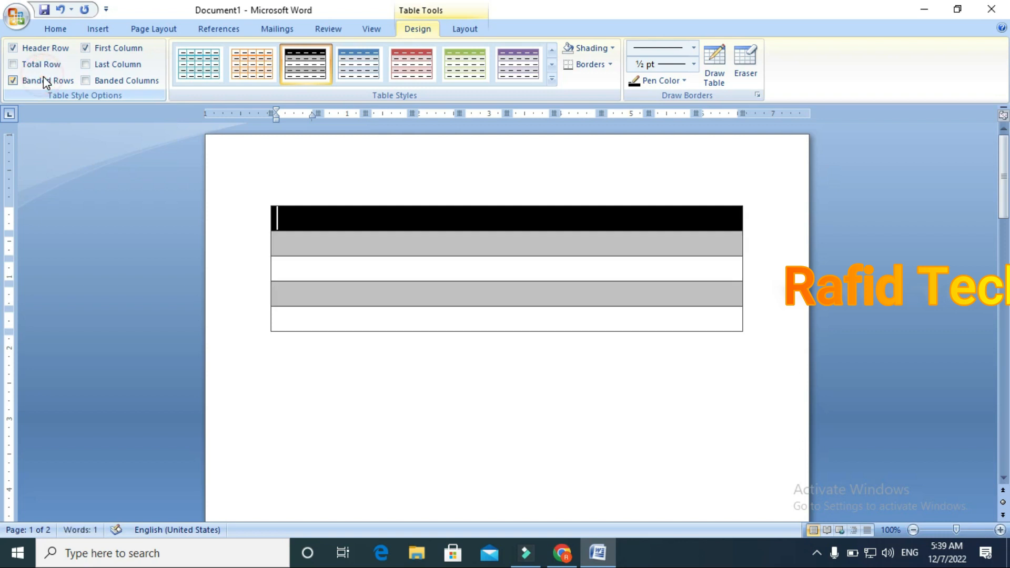
Toggle the table's Banded Columns option, leaving it enabled.
left_click(98, 52)
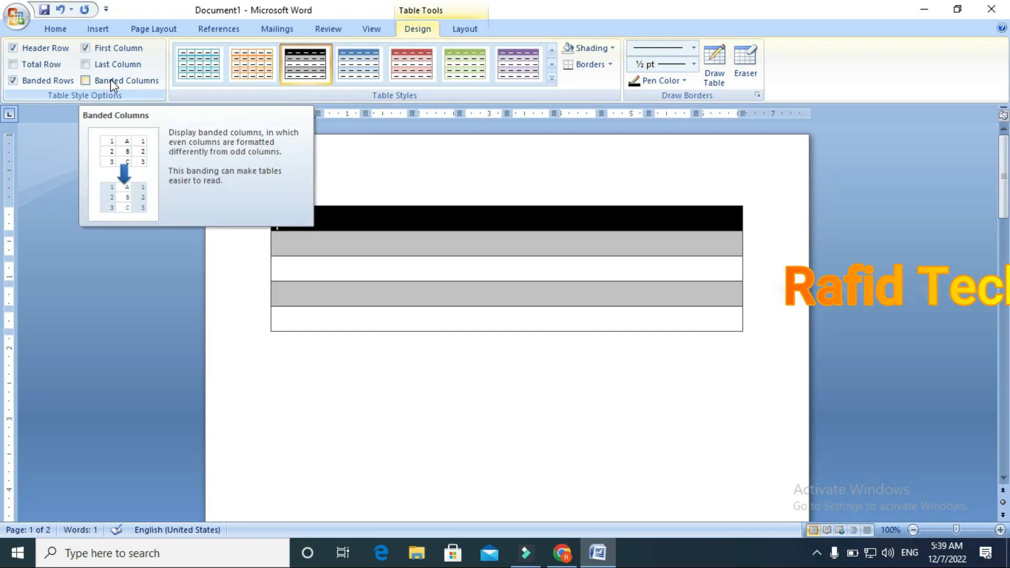
left_click(110, 80)
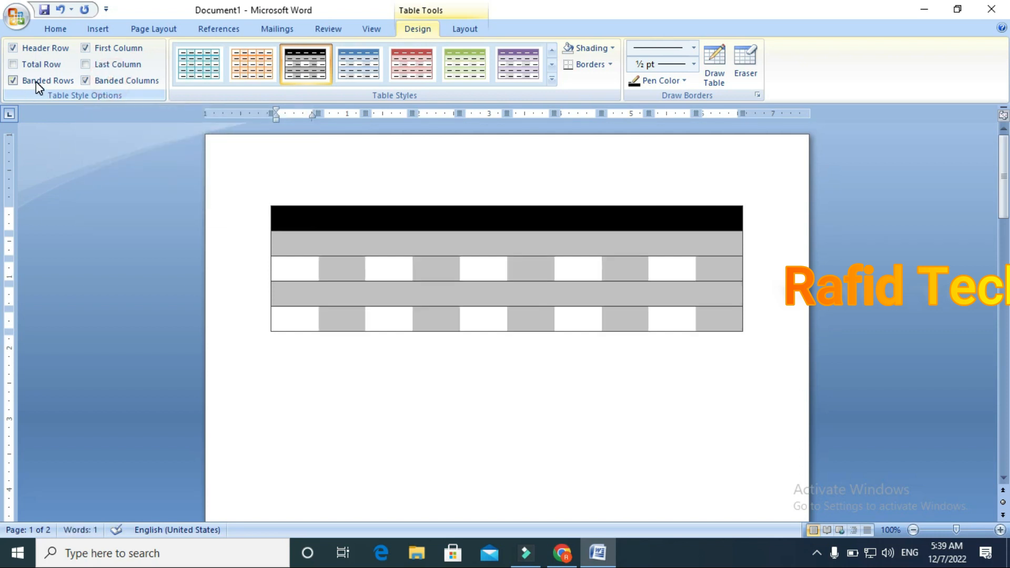
left_click(109, 80)
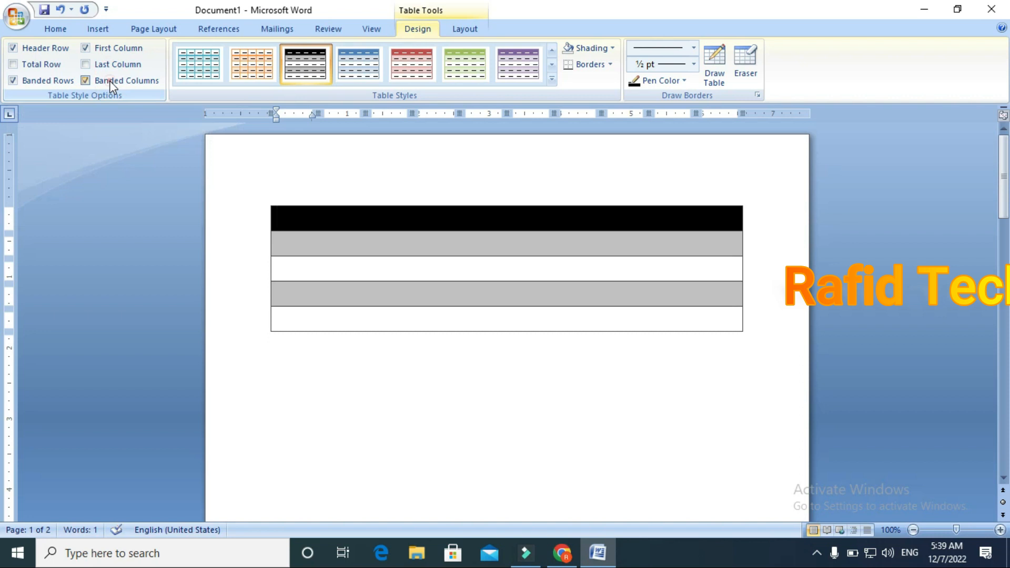
left_click(110, 80)
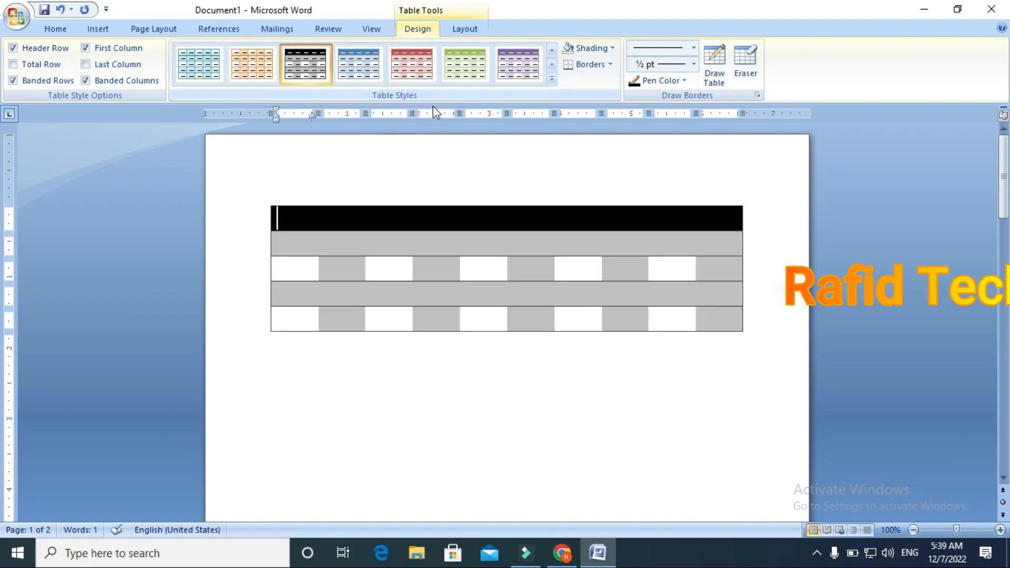
Apply the purple version of the current table style and browse the full table style gallery without picking another.
left_click(512, 65)
left_click(551, 78)
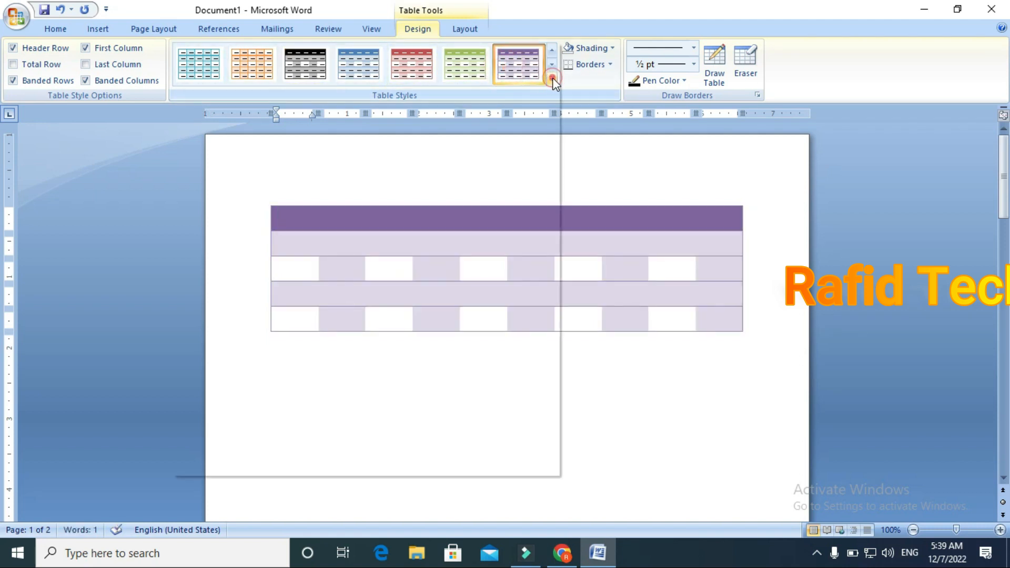
left_click(618, 141)
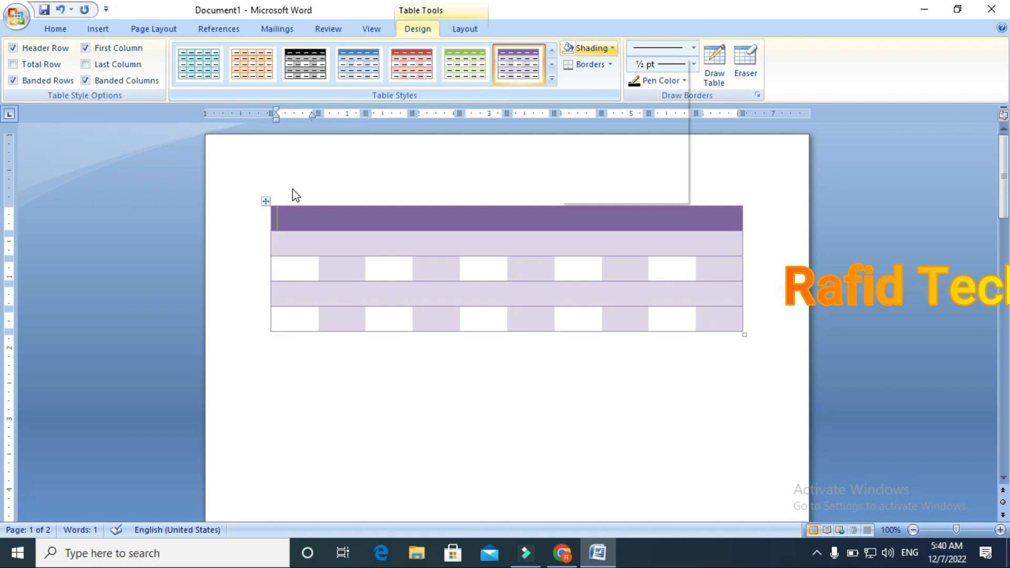
Undo all the table style and style option changes back to the plain black grid.
left_click(383, 174)
key("ctrl+z")
key("ctrl+z")
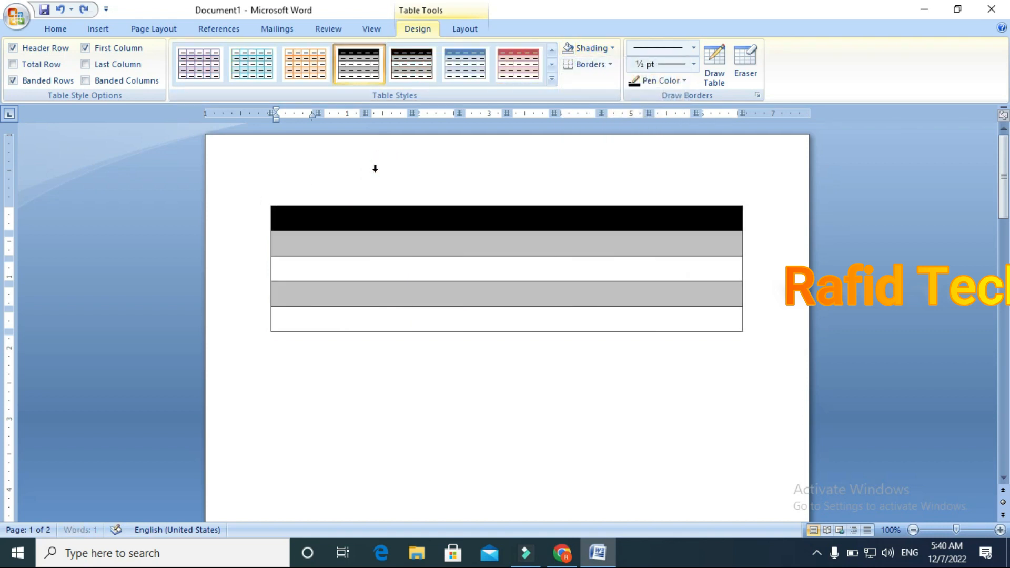
key("ctrl+z")
key("ctrl+z")
key("ctrl+z")
key("ctrl+z")
key("ctrl+z")
key("ctrl+z")
key("ctrl+z")
key("ctrl+z")
key("ctrl+z")
key("ctrl+z")
key("ctrl+z")
key("ctrl+z")
key("ctrl+z")
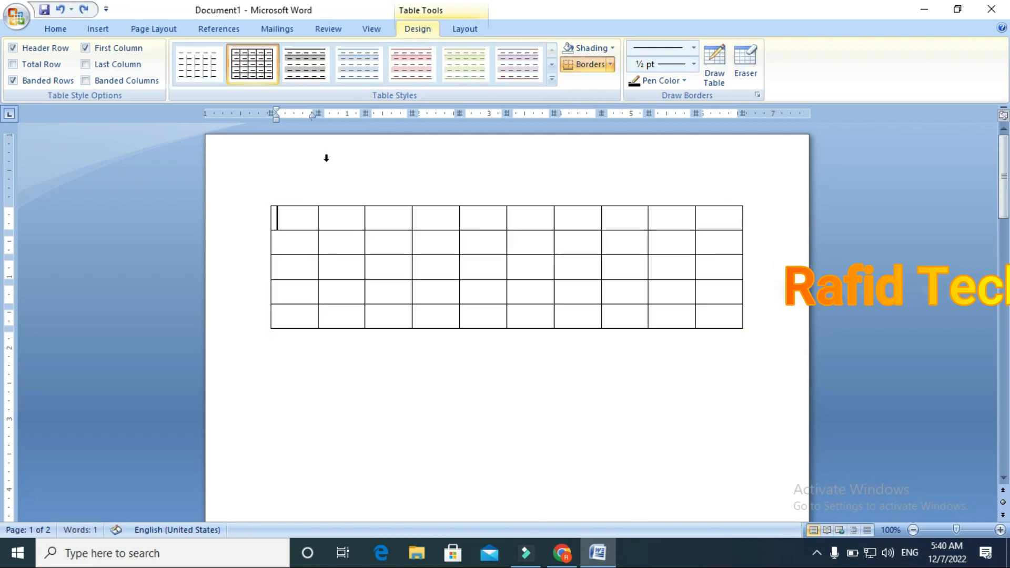
Preview shading colours for the first cell, select the whole table and view the More Colors dialog without applying a colour.
left_click(613, 47)
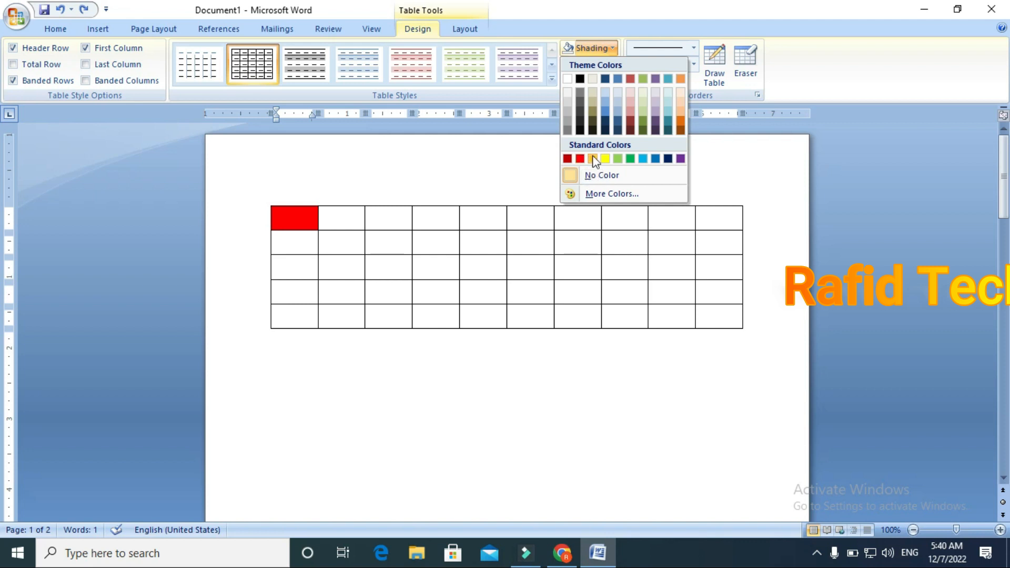
left_click(435, 179)
mouse_move(258, 207)
left_mouse_down()
mouse_move(275, 234)
mouse_move(631, 314)
mouse_move(775, 321)
left_mouse_up()
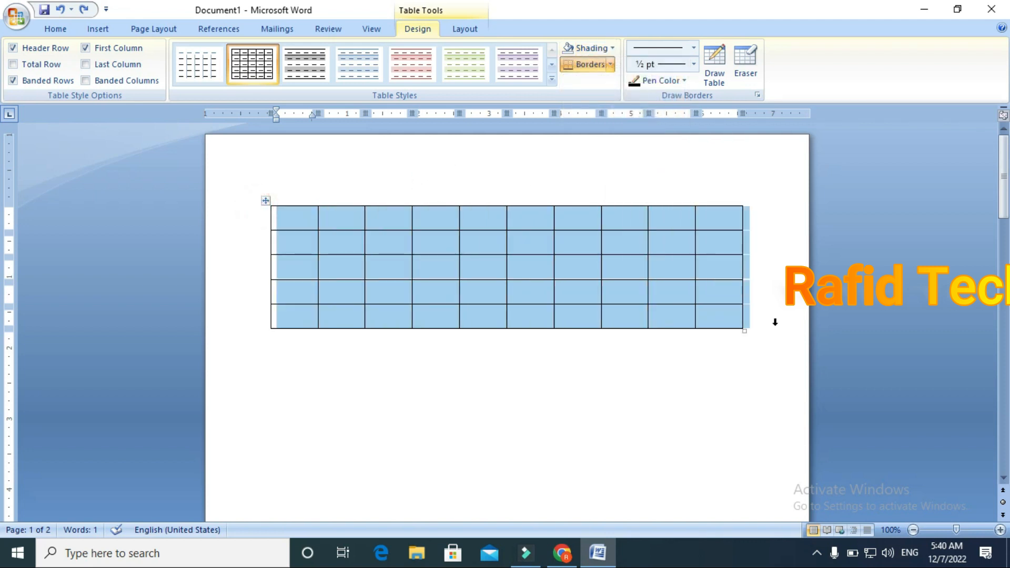
left_click(611, 48)
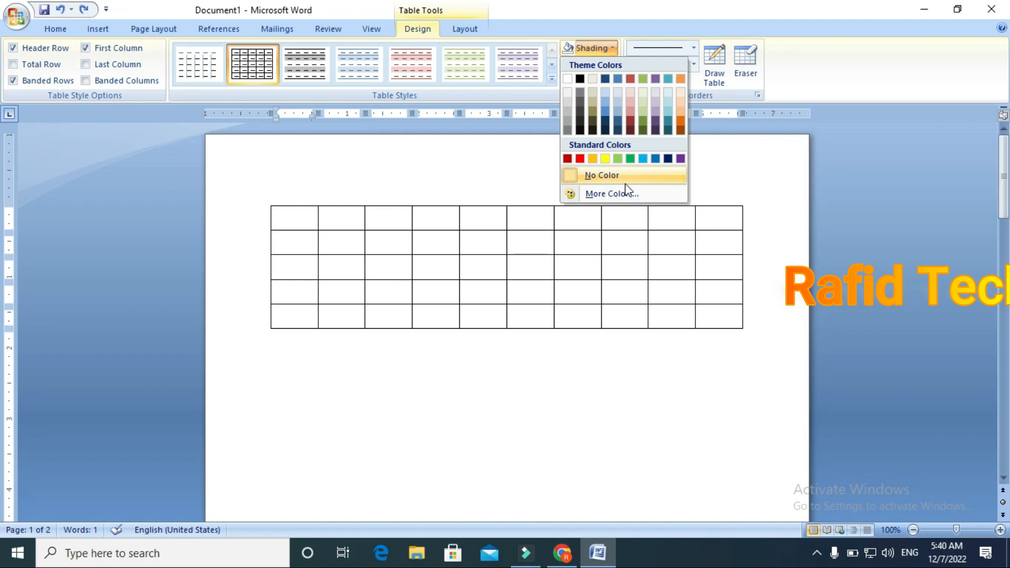
left_click(626, 194)
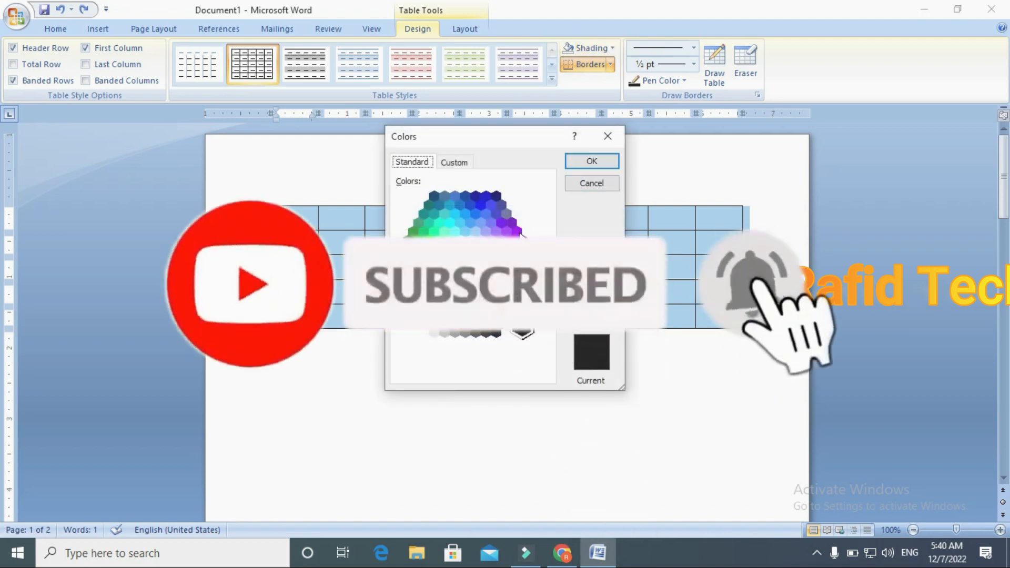
left_click(608, 135)
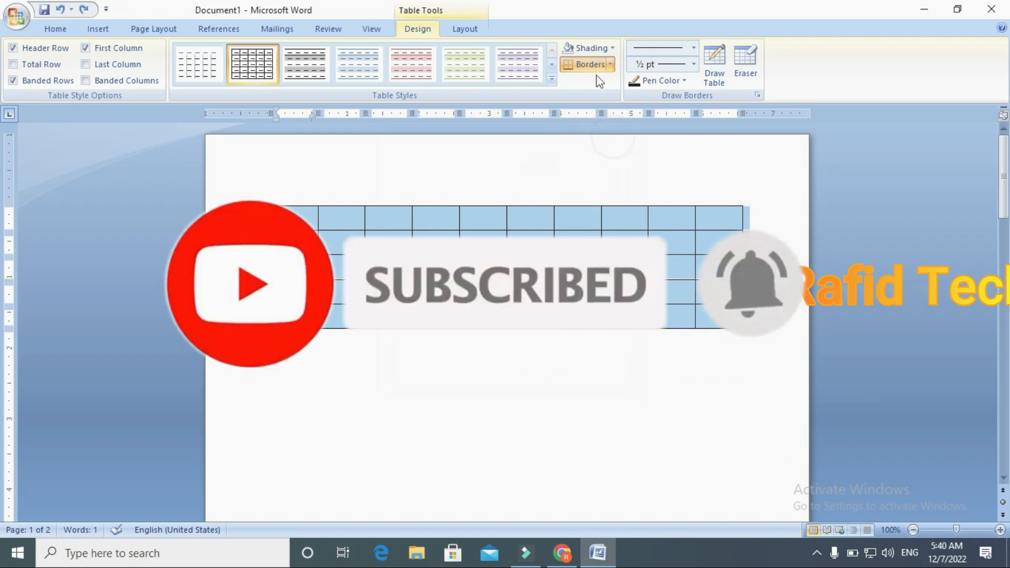
Remove the bottom border from the selected table and deselect it.
left_click(610, 64)
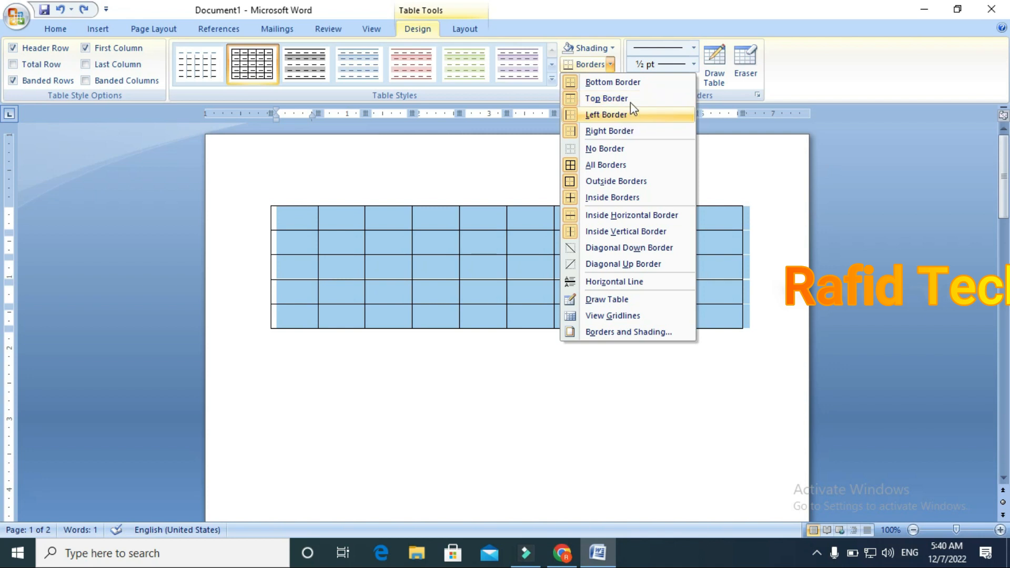
left_click(630, 82)
left_click(518, 349)
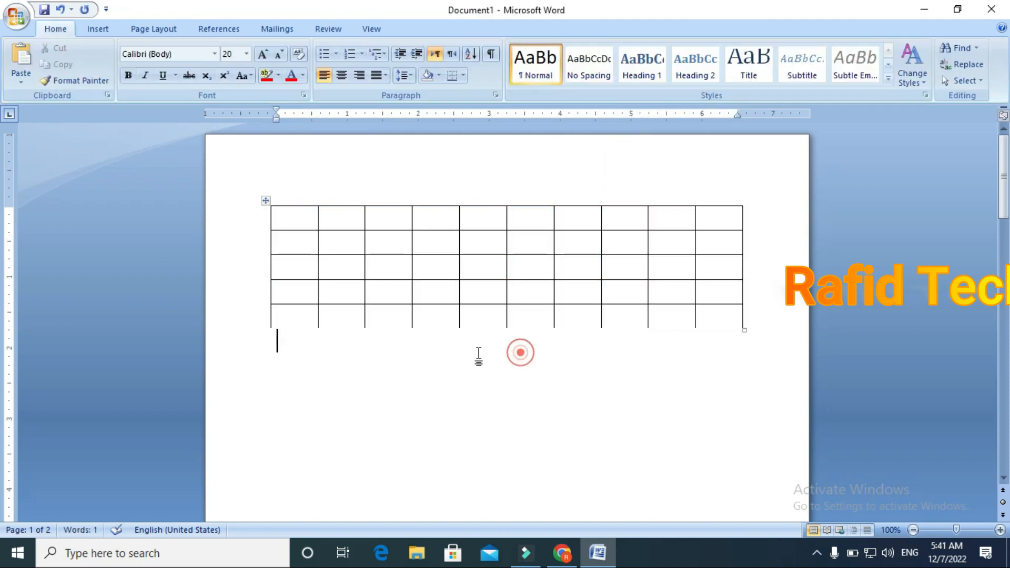
Move the table down and right on the page, move it back to the left margin near the page top, and select it.
left_click_drag(264, 202, 321, 297)
left_click(346, 146)
left_click_drag(401, 334, 317, 280)
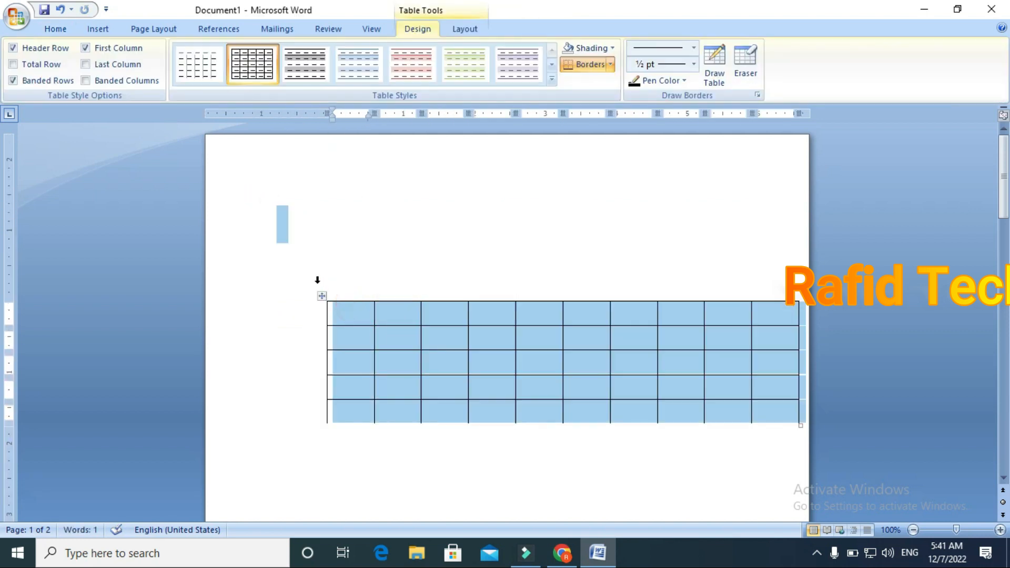
left_click(295, 317)
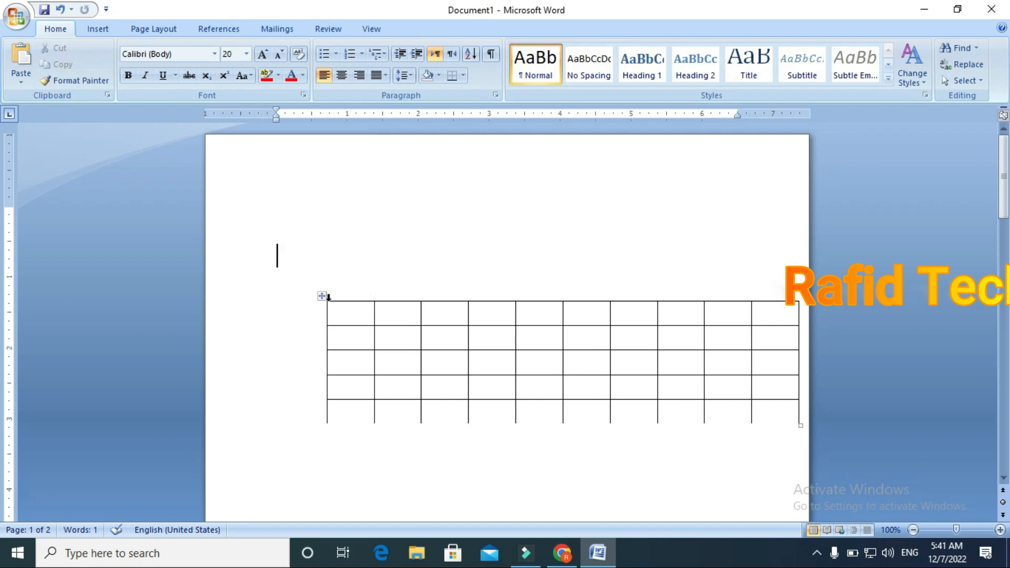
left_click_drag(324, 303, 338, 211)
left_click_drag(290, 185, 266, 219)
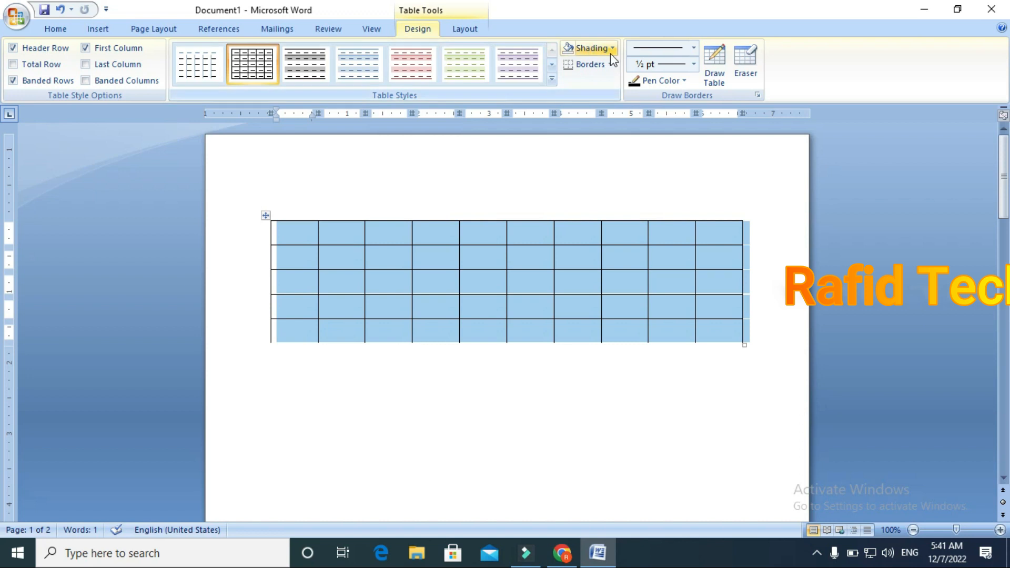
Remove the top border from the selected table and deselect it.
left_click(610, 64)
left_click(611, 99)
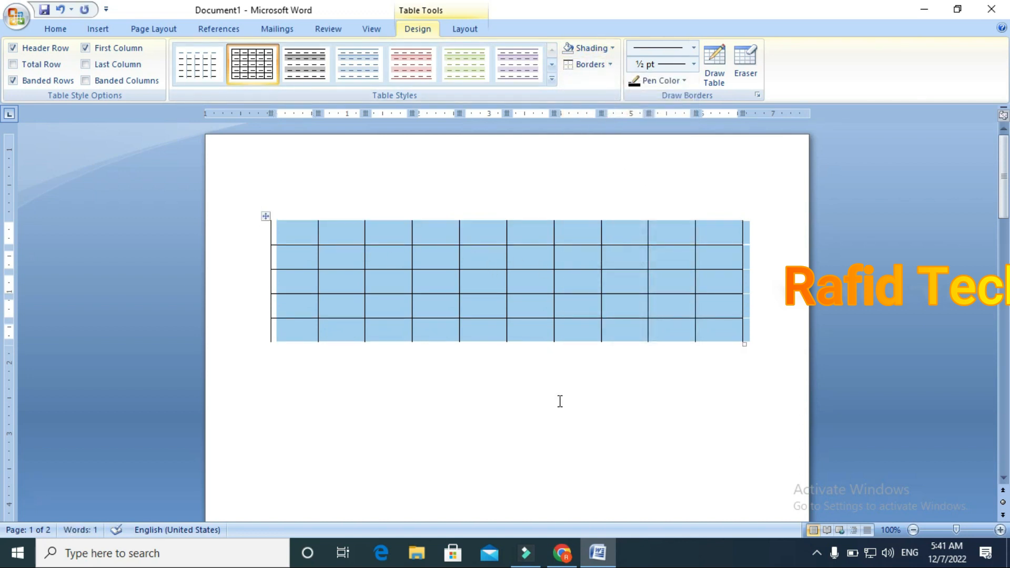
left_click(560, 401)
Select the whole table and remove its left border.
left_click_drag(240, 208, 329, 250)
left_click(289, 212)
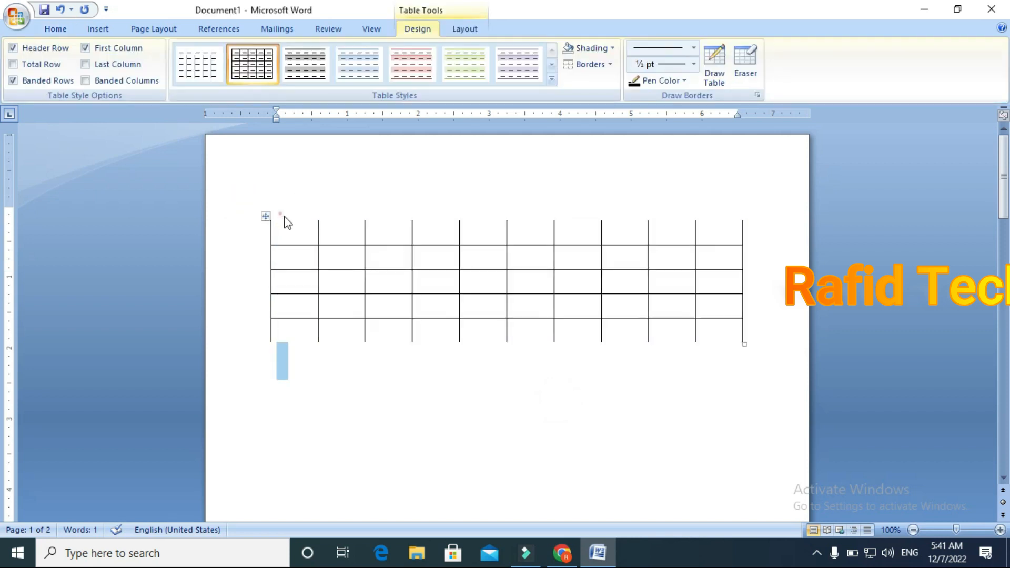
left_click(266, 216)
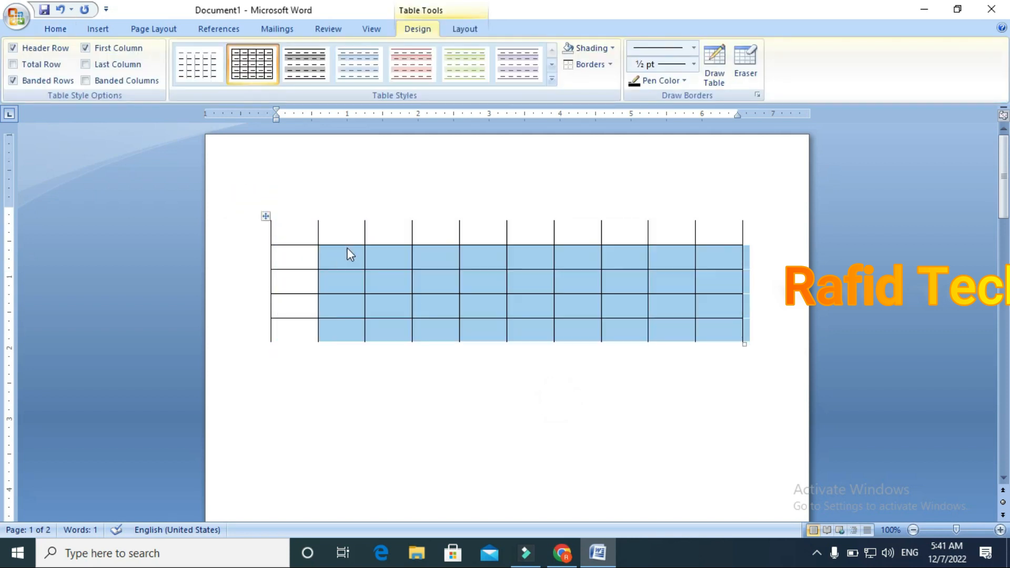
left_click(611, 65)
left_click(620, 114)
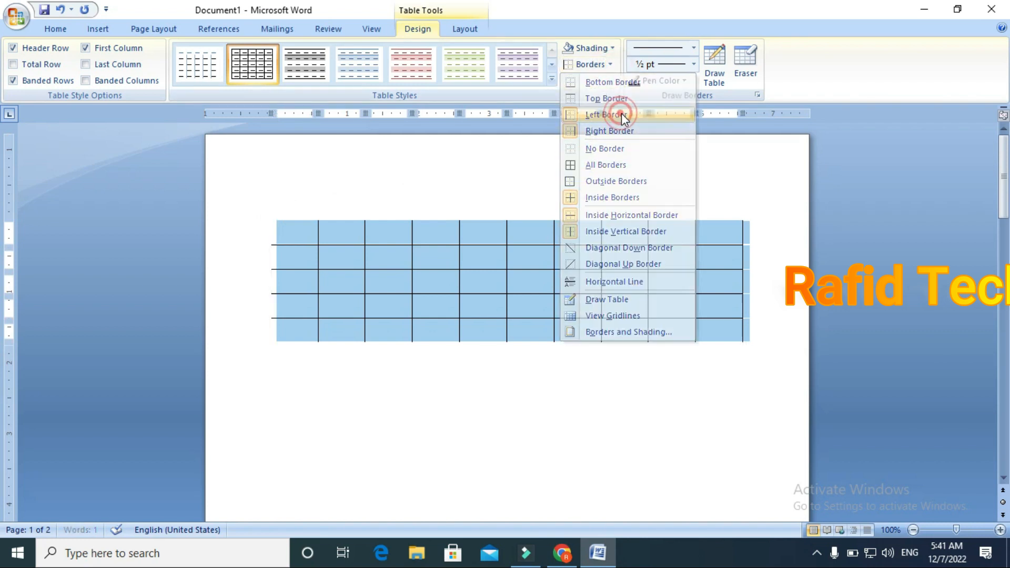
Remove the right border from the selected table, apply all borders to it, and deselect it.
left_click(609, 64)
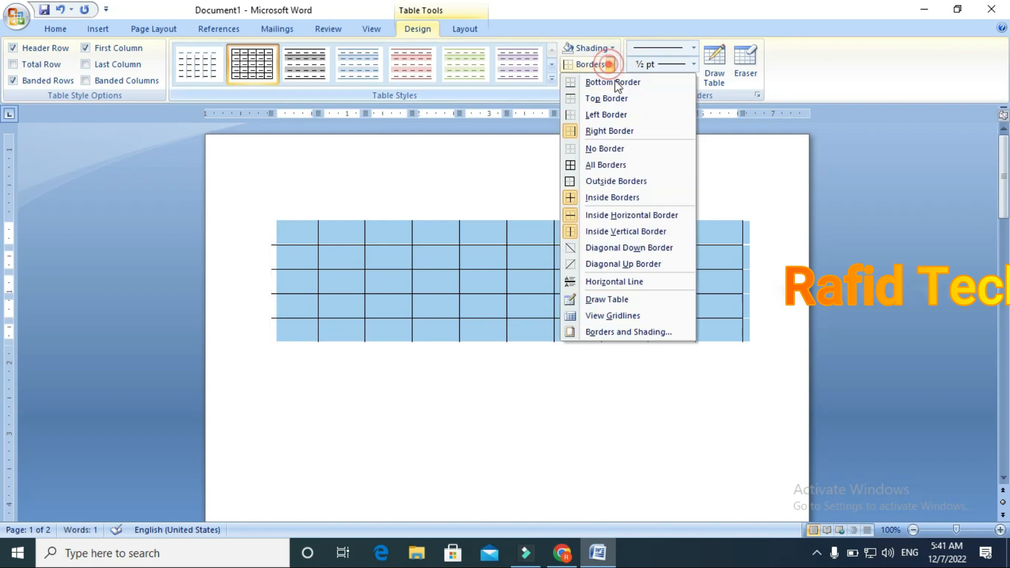
left_click(623, 130)
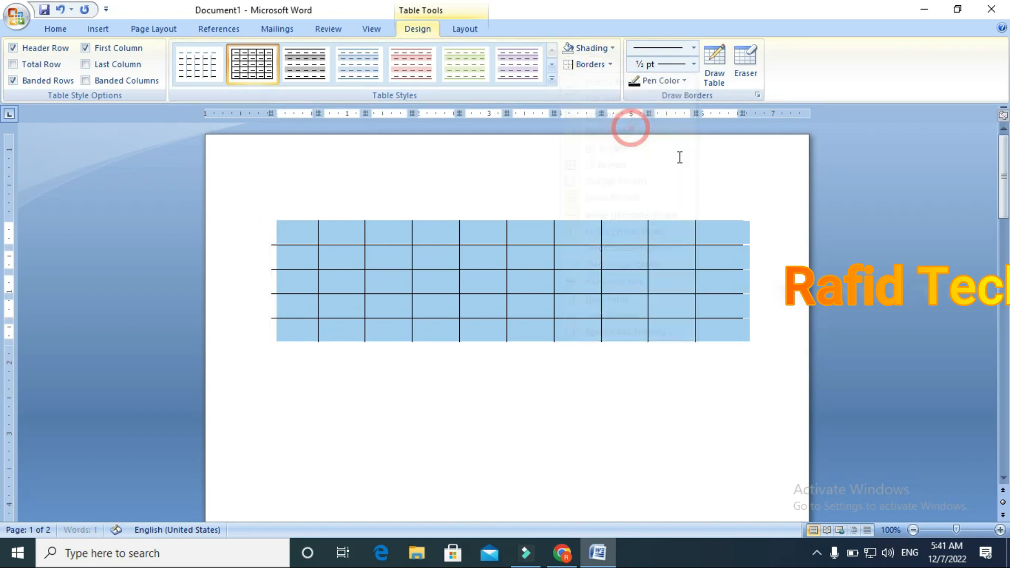
left_click(611, 65)
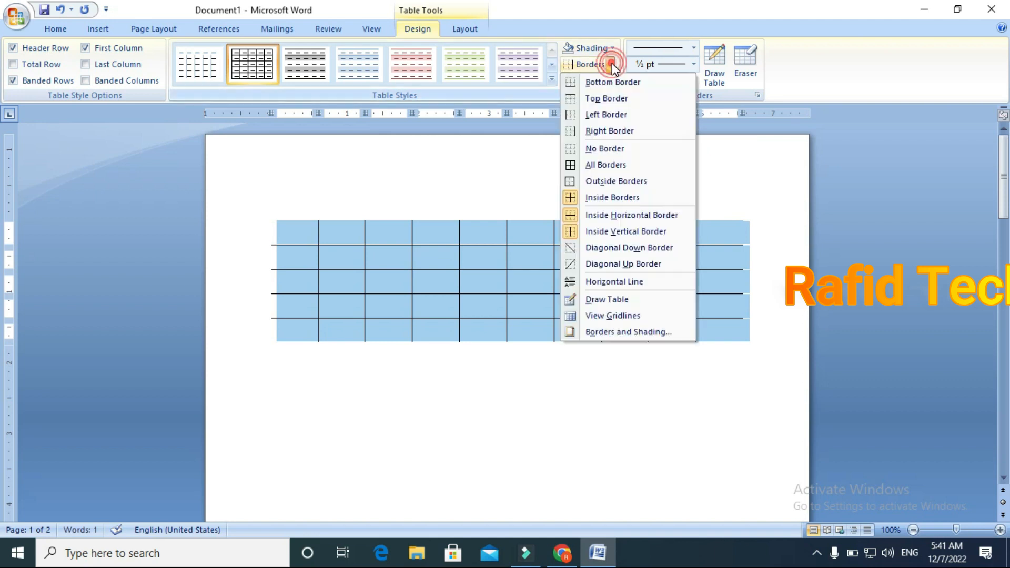
left_click(635, 166)
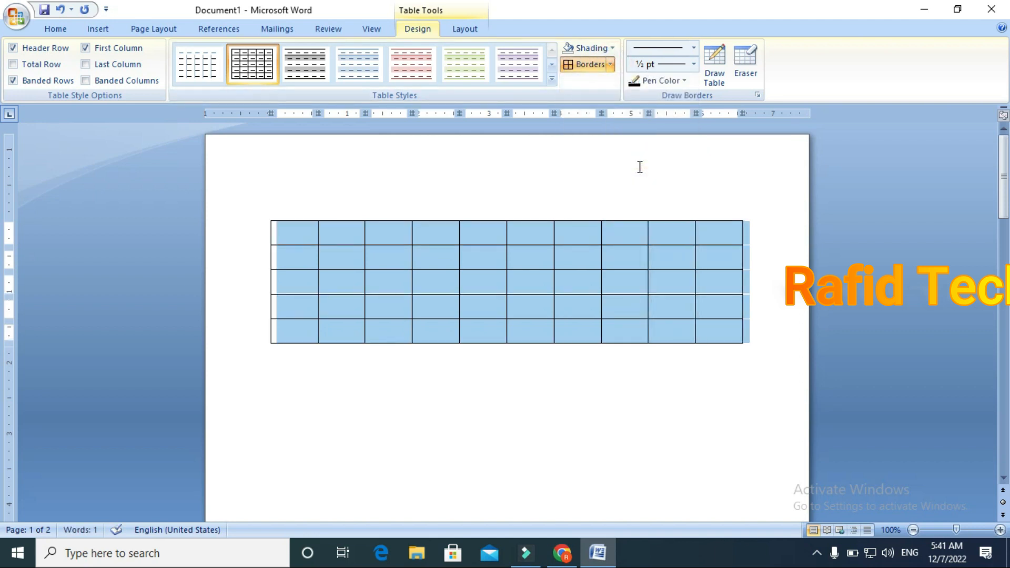
left_click(614, 331)
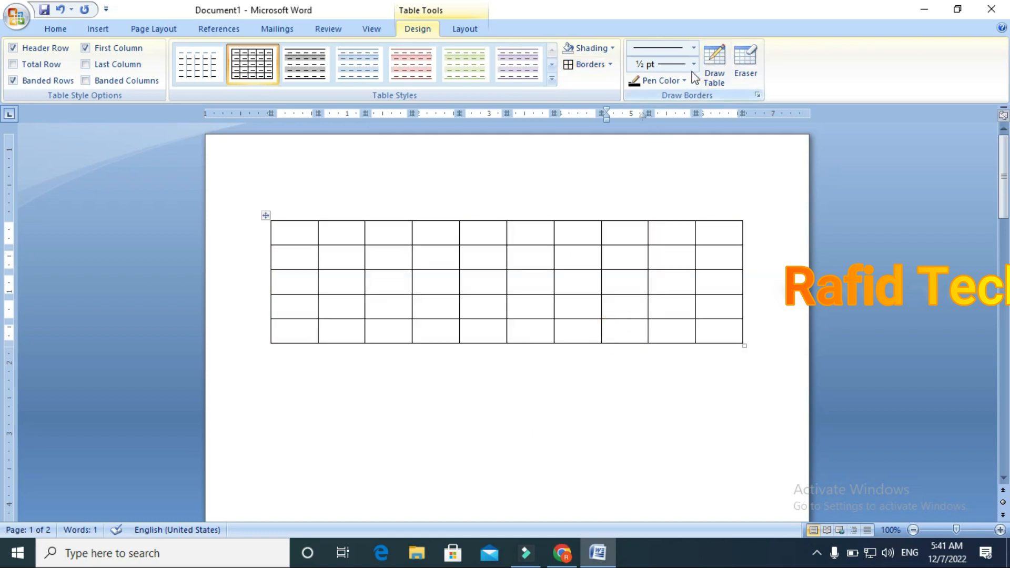
left_click(692, 49)
left_click(545, 176)
left_click_drag(363, 256, 621, 308)
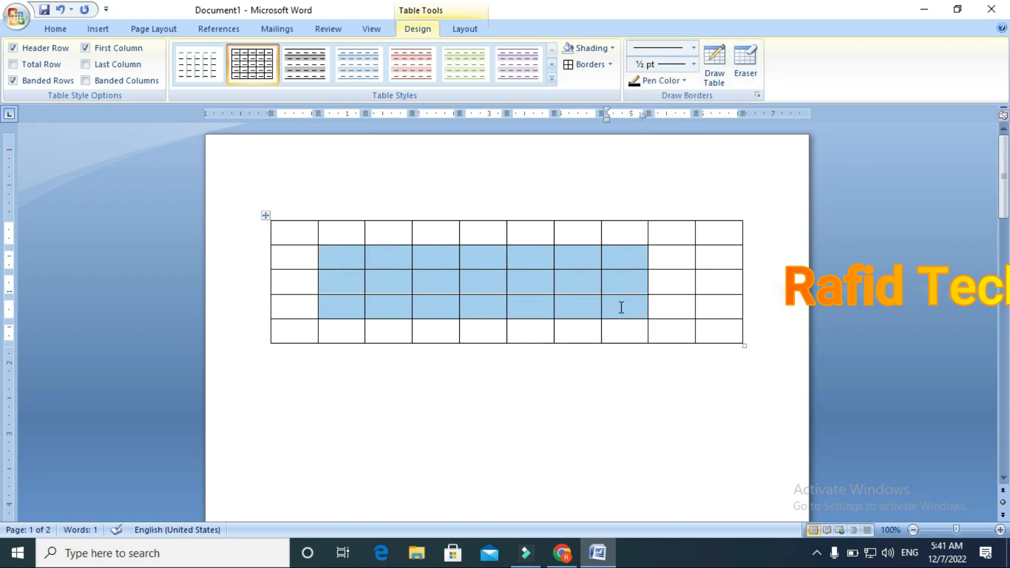
left_click_drag(289, 240, 419, 320)
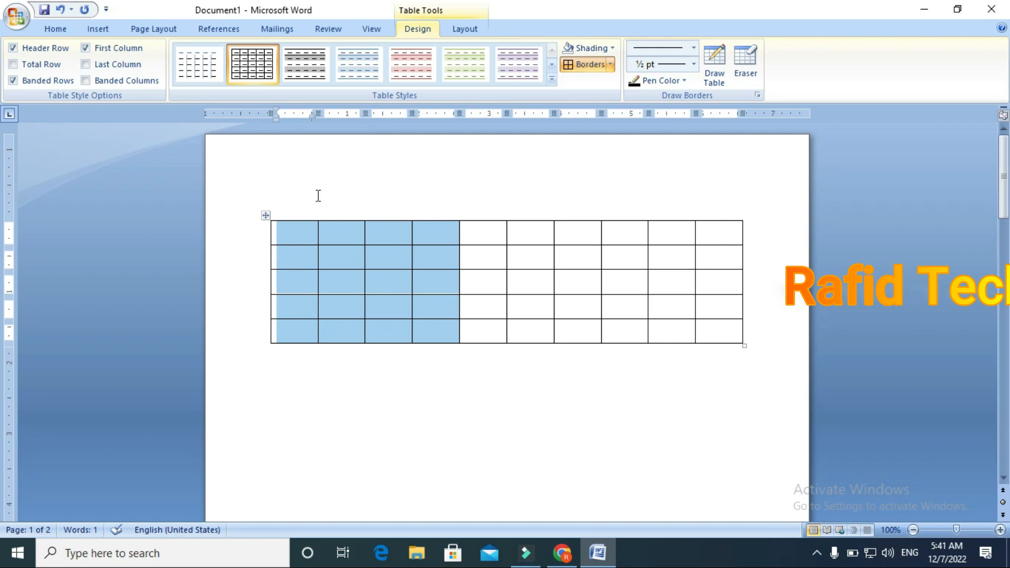
left_click(317, 175)
left_click_drag(300, 237, 381, 284)
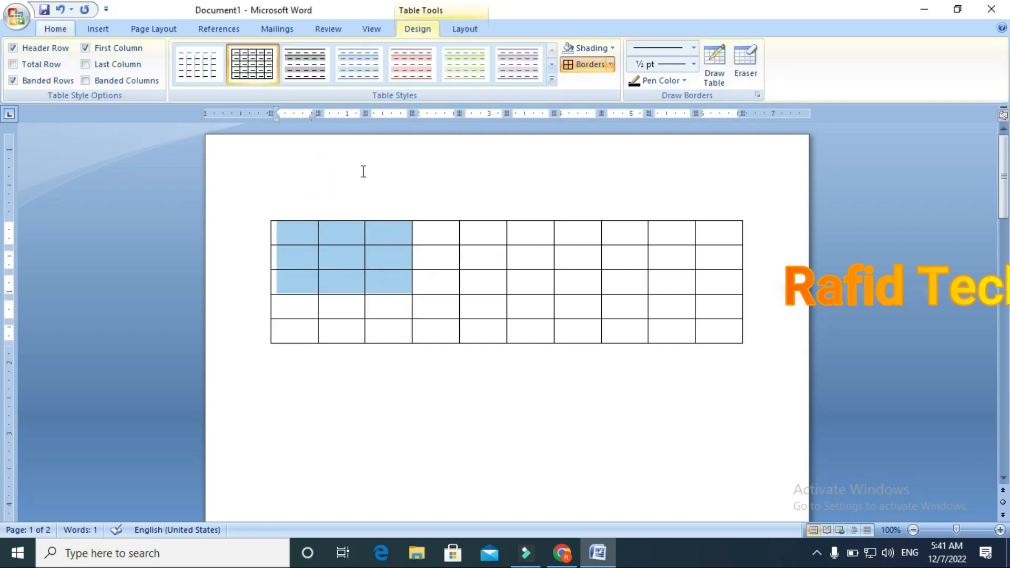
left_click(363, 171)
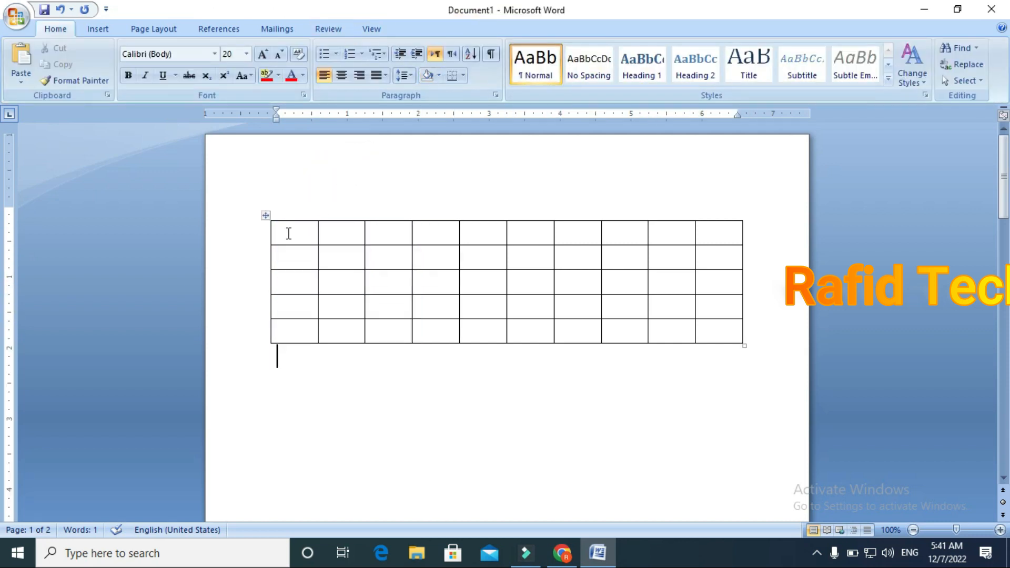
Erase the inner lines across the first four rows and columns and draw a vertical line through the merged cell.
left_click(287, 232)
left_click(463, 29)
left_click(415, 29)
left_click(745, 62)
mouse_move(294, 236)
left_mouse_down()
mouse_move(337, 281)
mouse_move(461, 307)
left_mouse_up()
left_click(710, 59)
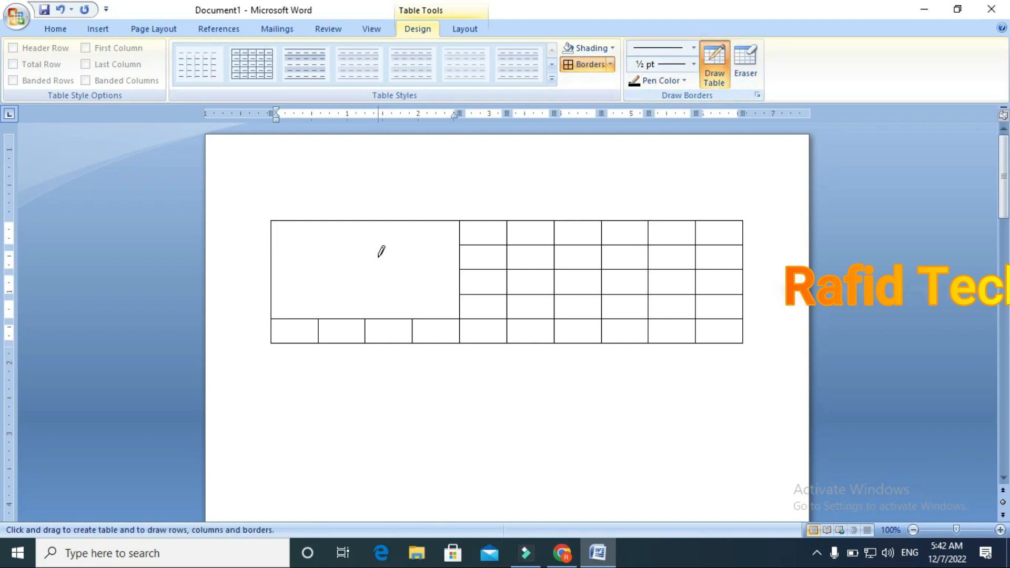
left_click_drag(351, 220, 354, 315)
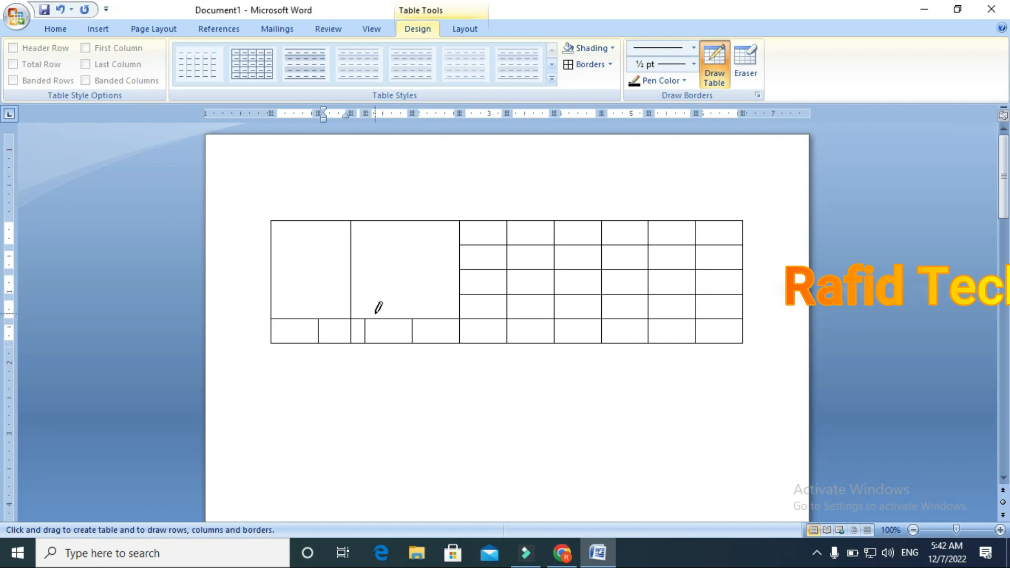
Set the drawing pen to 3 pt and red, and draw a horizontal and a vertical line across the merged cells.
left_click(694, 64)
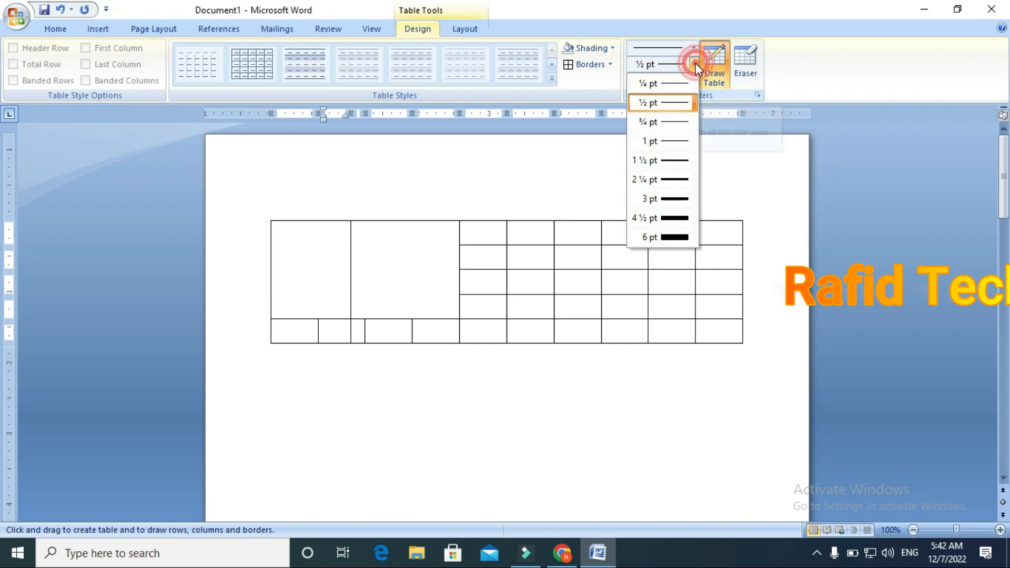
left_click(667, 199)
left_click(652, 80)
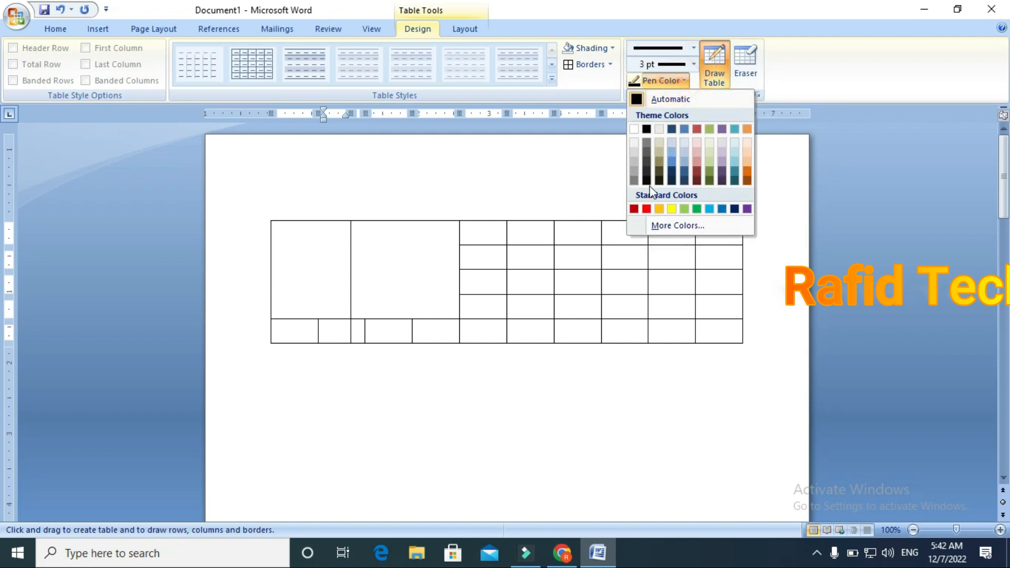
left_click(646, 209)
left_click_drag(277, 262, 404, 258)
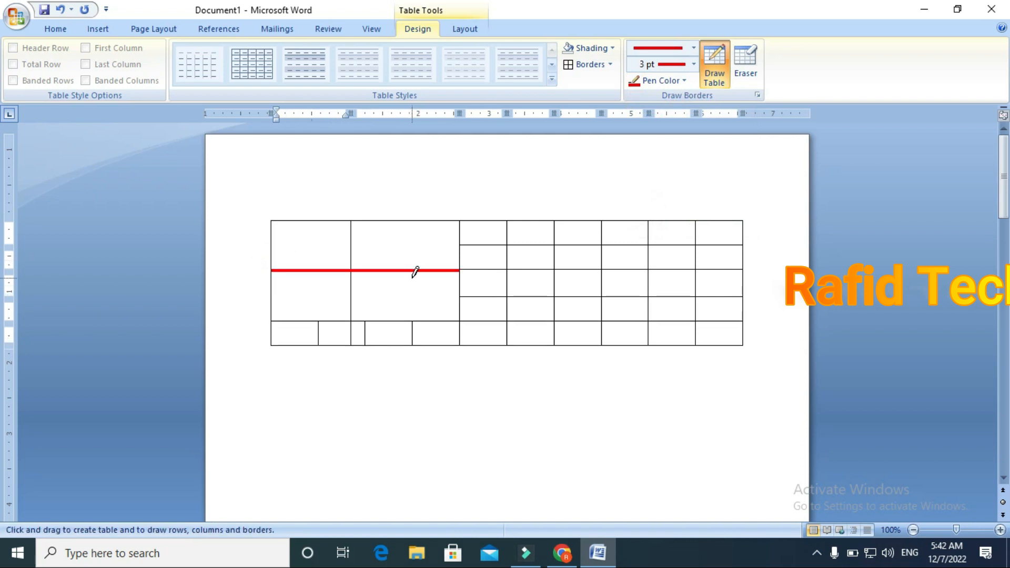
left_click_drag(398, 223, 402, 304)
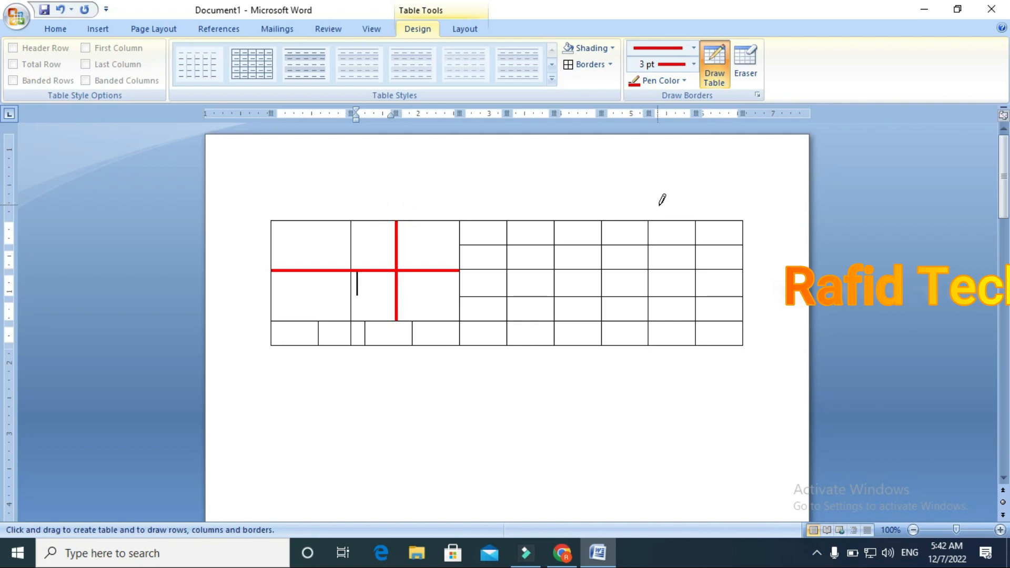
Erase the red lines and the cell borders across the middle columns of the table.
left_click(755, 76)
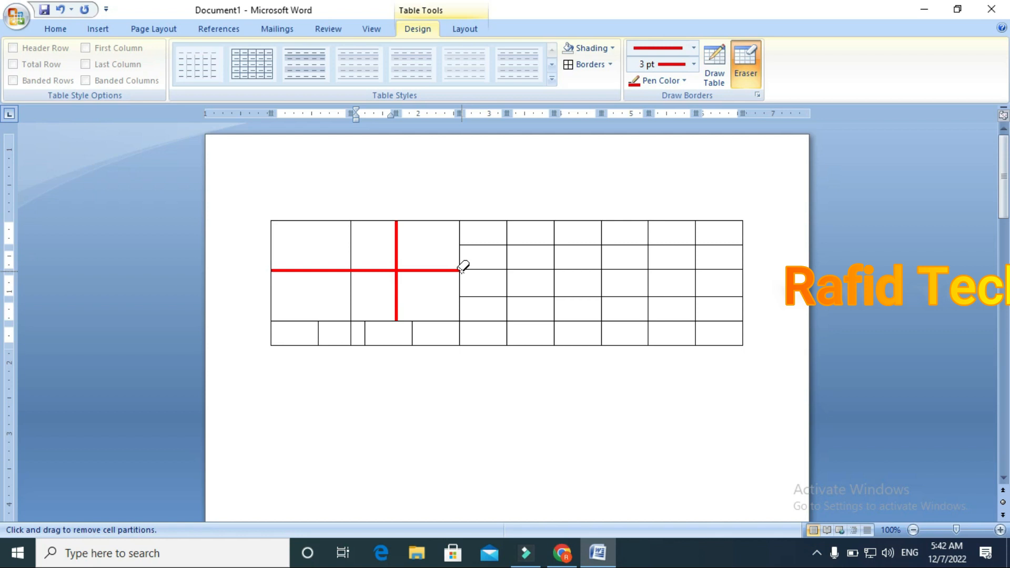
left_click_drag(397, 251, 397, 293)
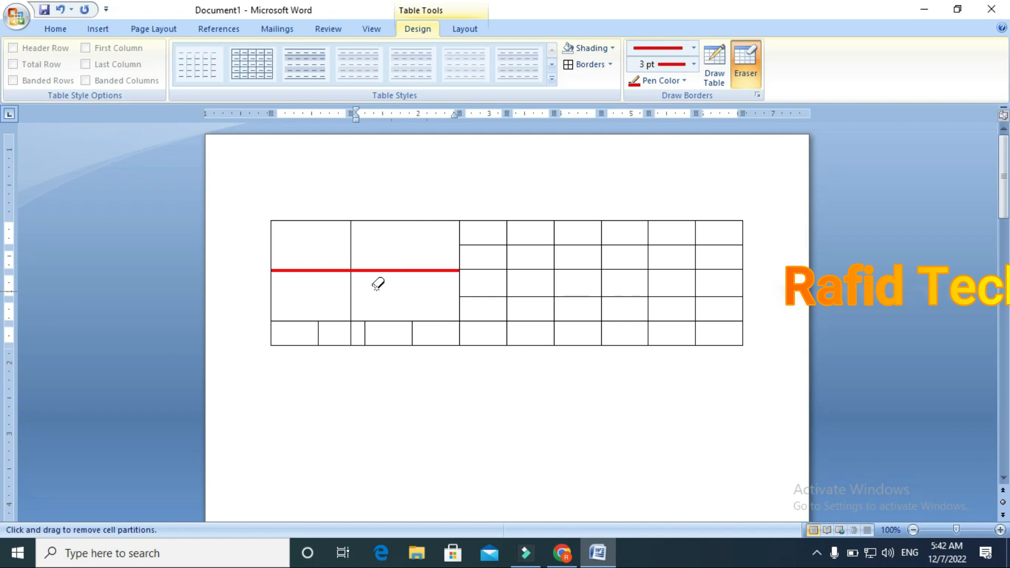
mouse_move(292, 270)
left_mouse_down()
mouse_move(435, 270)
mouse_move(459, 243)
mouse_move(638, 320)
mouse_move(669, 319)
left_mouse_up()
mouse_move(459, 230)
left_mouse_down()
mouse_move(672, 228)
mouse_move(735, 312)
left_mouse_up()
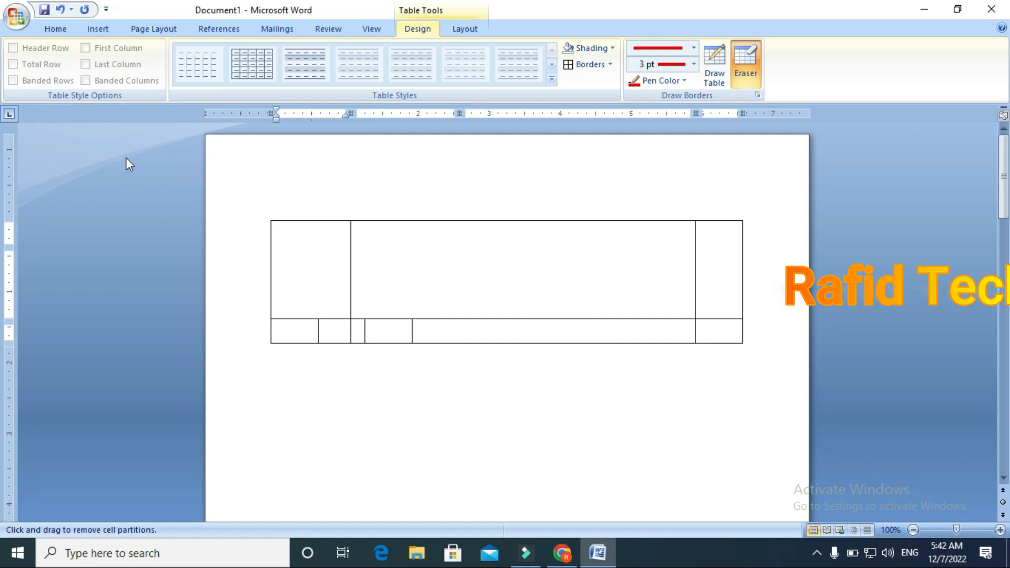
Undo the erasing, the drawn lines and the last all-borders change on the table.
left_click(462, 32)
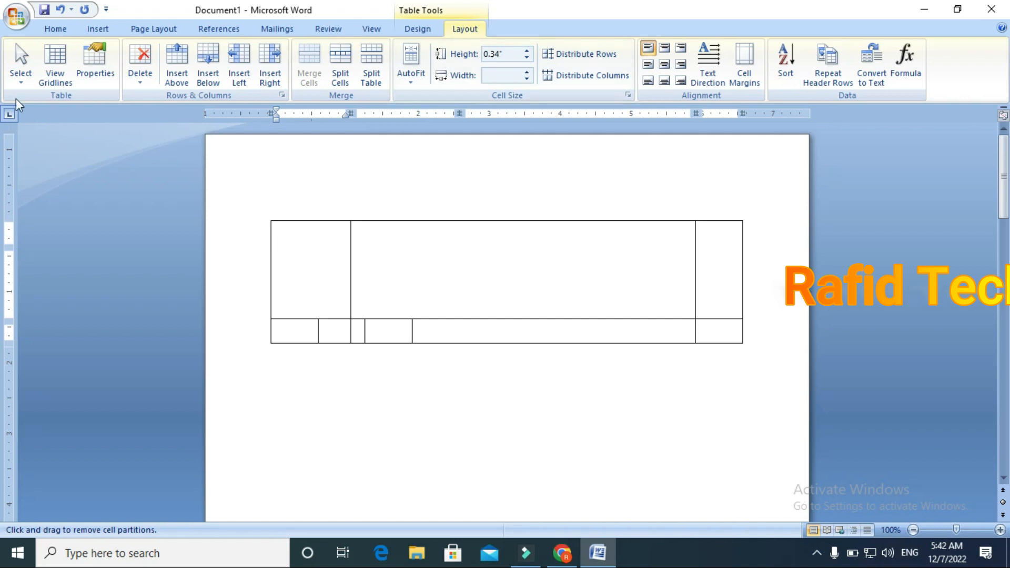
key("ctrl+z")
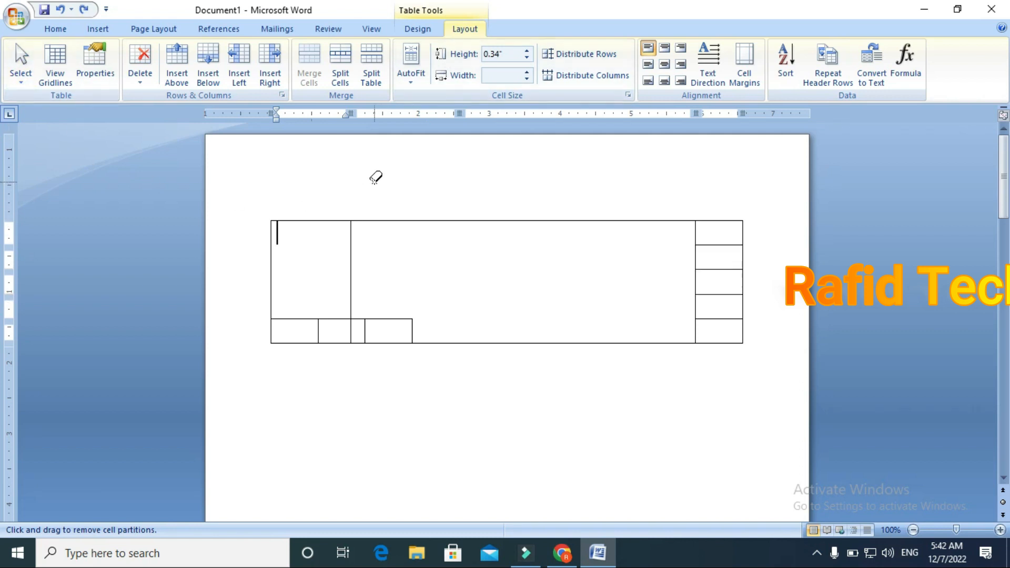
key("ctrl+z")
key("ctrl+z")
key("ctrl+z")
key("ctrl+z")
key("ctrl+z")
key("ctrl+z")
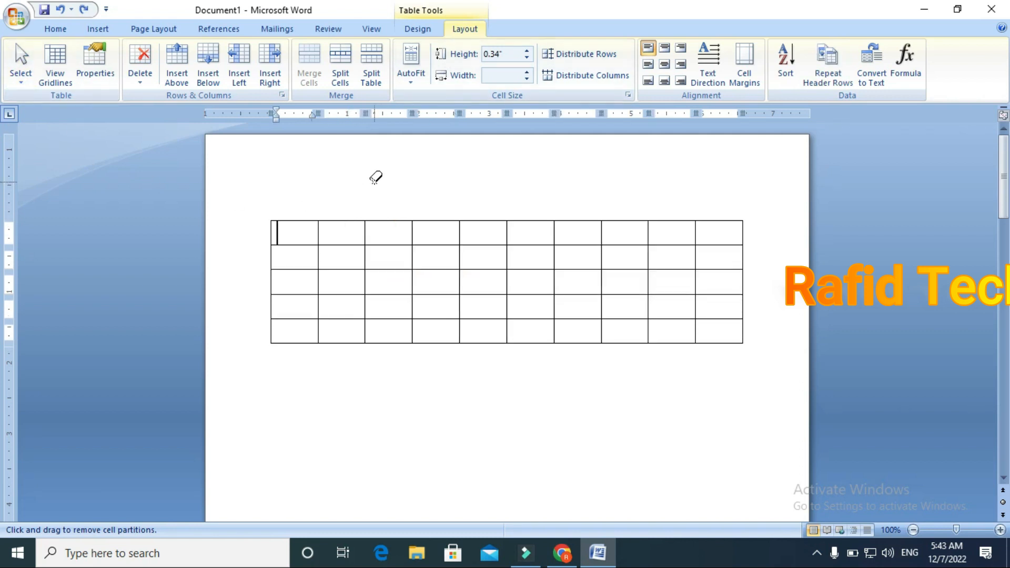
key("ctrl+a")
left_click(329, 198)
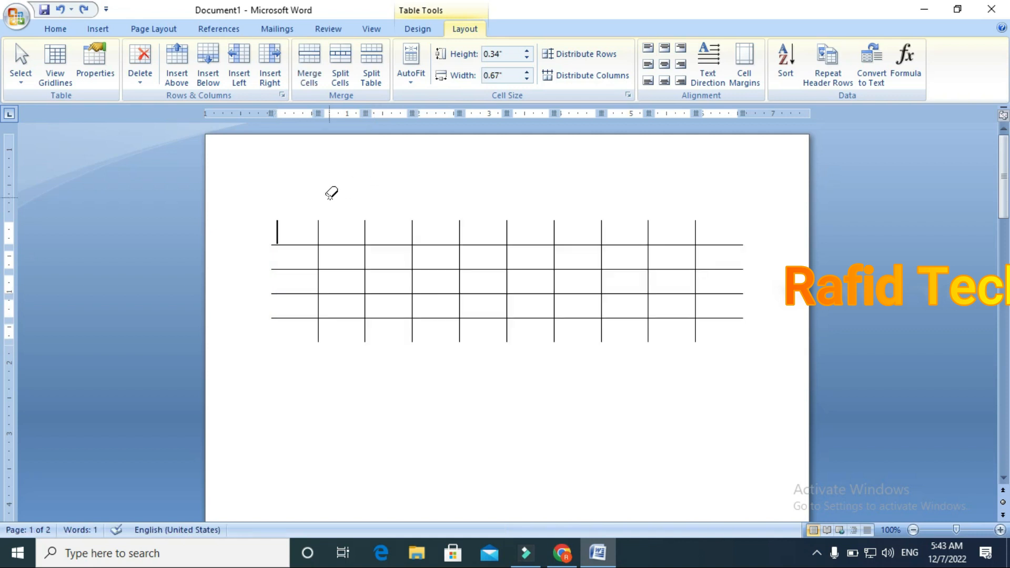
type("zzzzzzz")
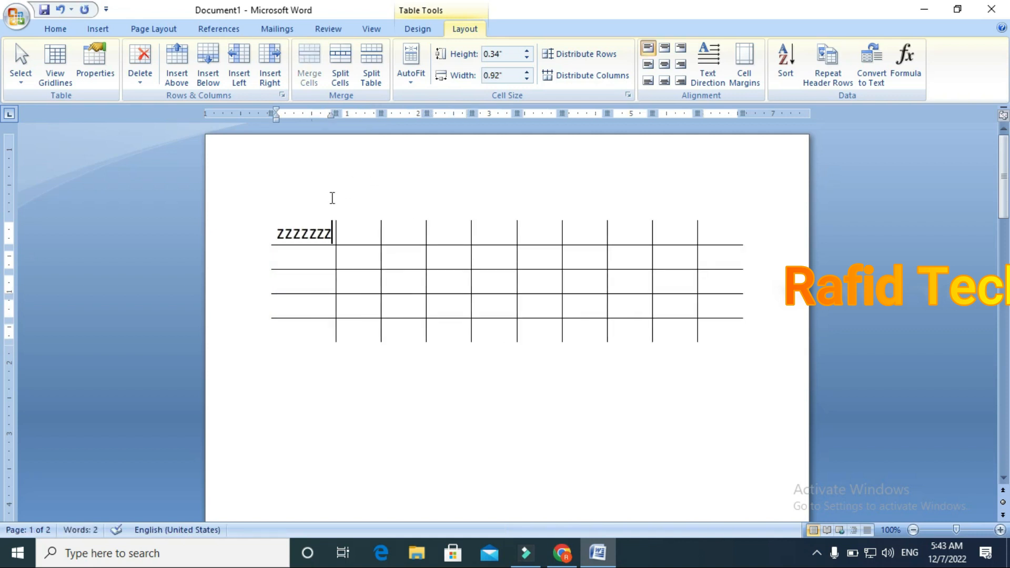
key("BackSpace")
key("BackSpace")
key("BackSpace")
key("BackSpace")
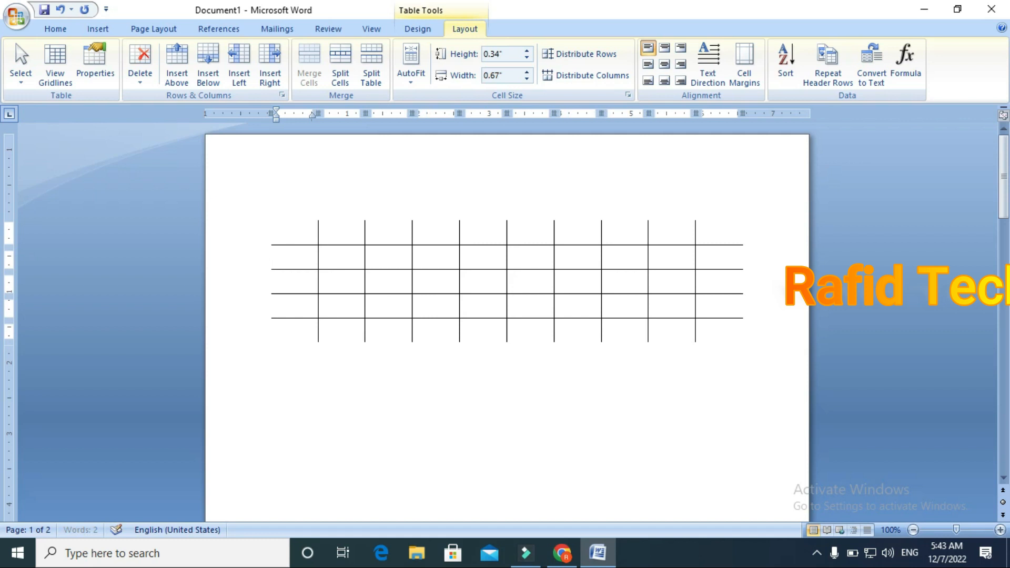
Select the whole document, apply all borders to the table with the 3 pt red pen, and deselect it.
key("ctrl+a")
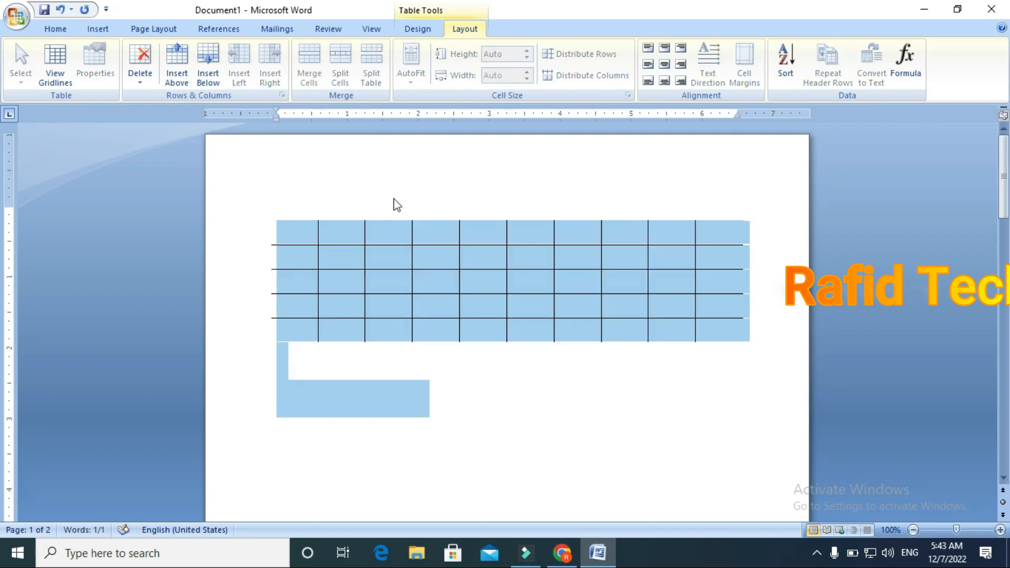
left_click(420, 27)
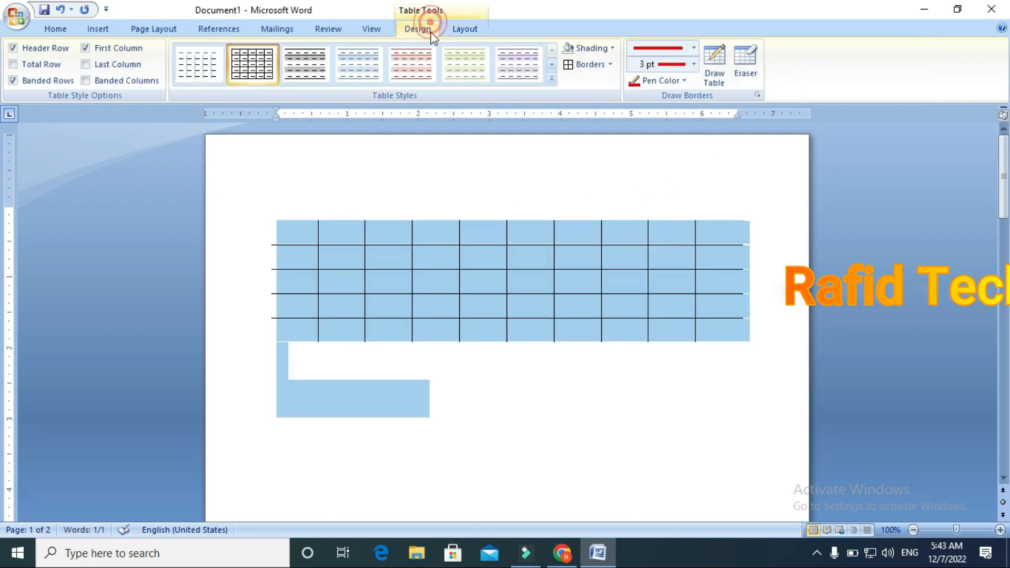
left_click(610, 64)
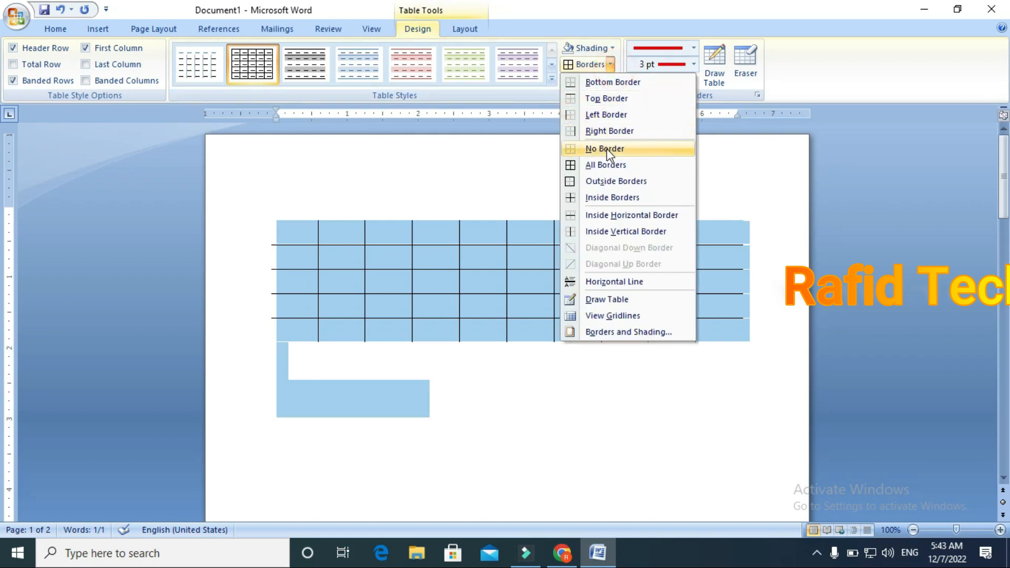
left_click(608, 165)
left_click(390, 360)
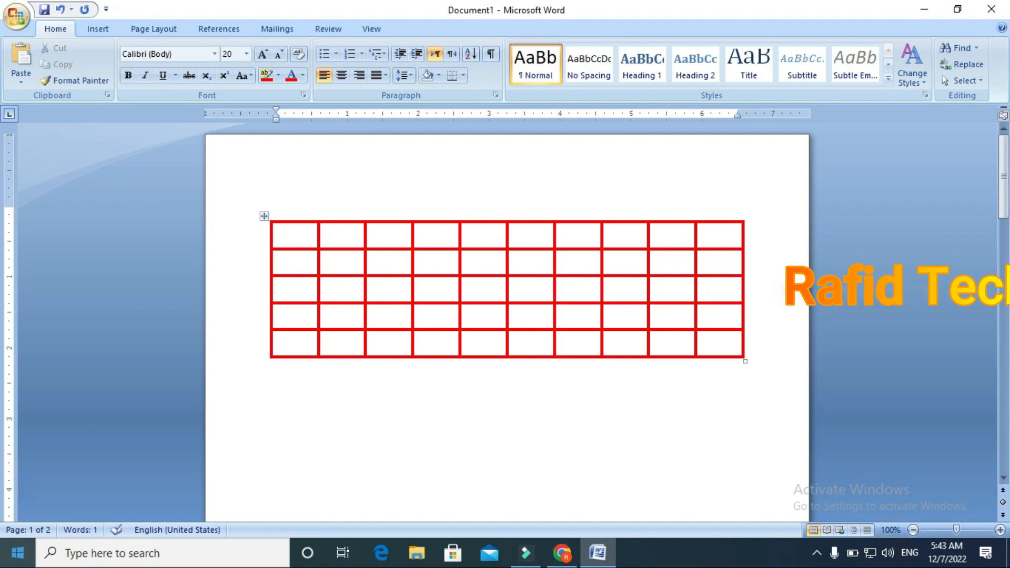
Starting from the table's first cell, apply the cell, column and row selection options one after another.
left_click(283, 235)
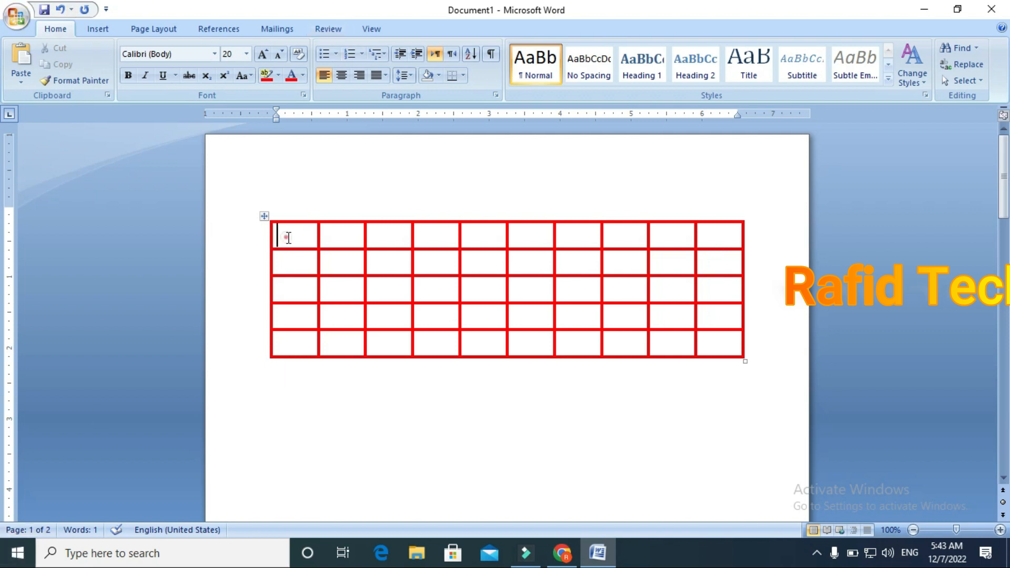
left_click(465, 28)
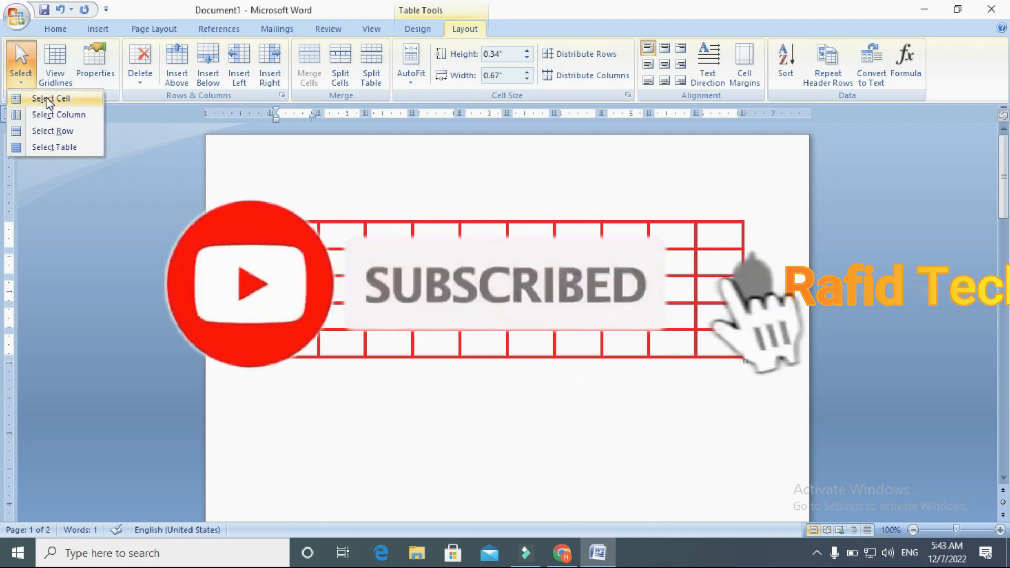
left_click(48, 97)
left_click(21, 66)
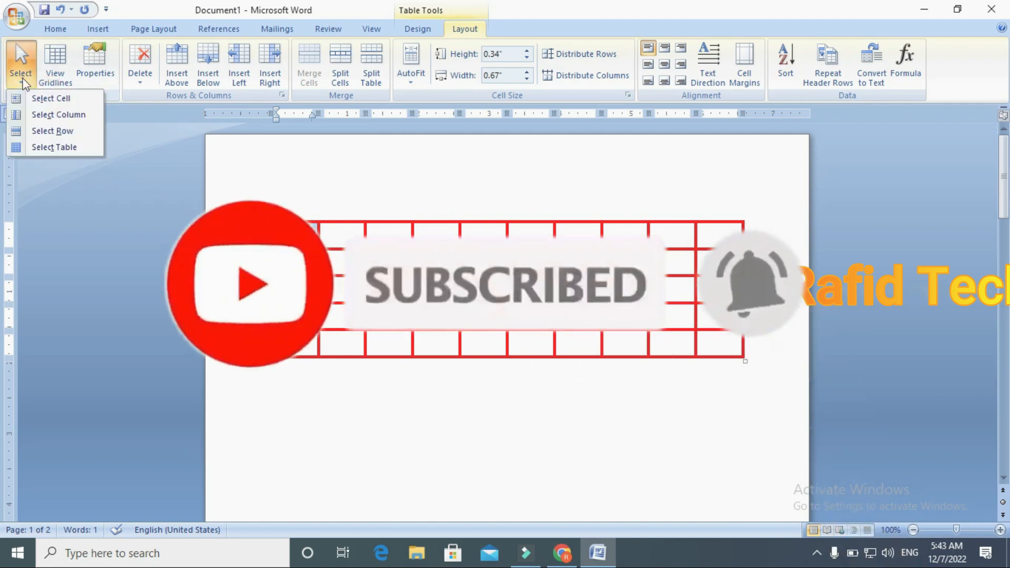
left_click(52, 113)
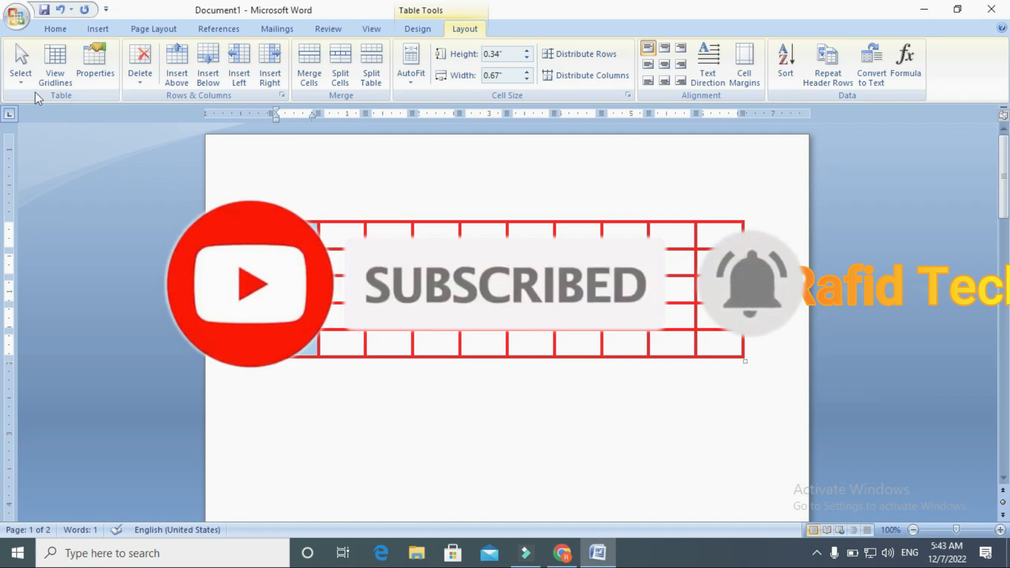
left_click(27, 80)
left_click(58, 131)
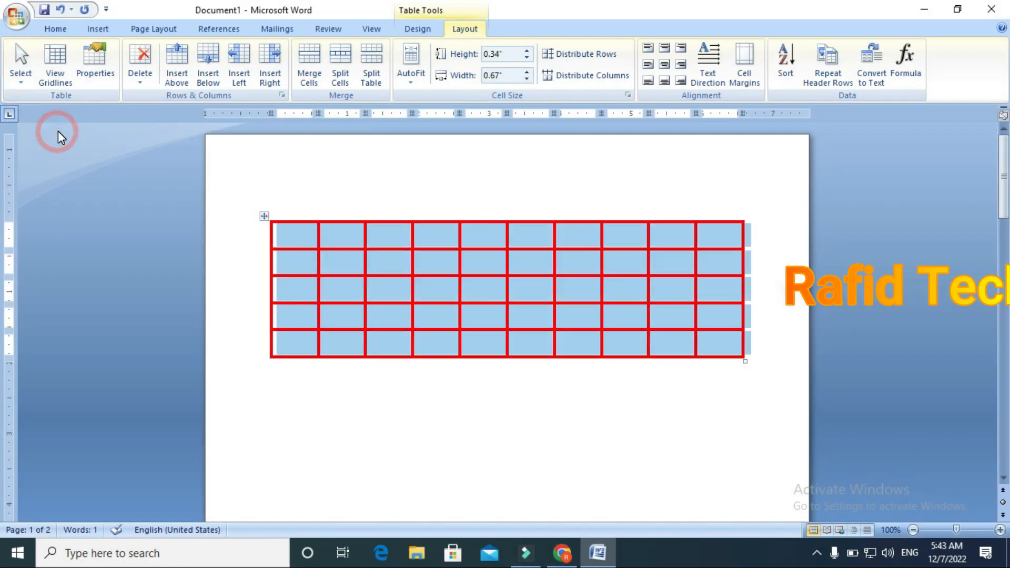
Starting from the table's first cell, select the entire table with the table selection option, and deselect it.
left_click(291, 231)
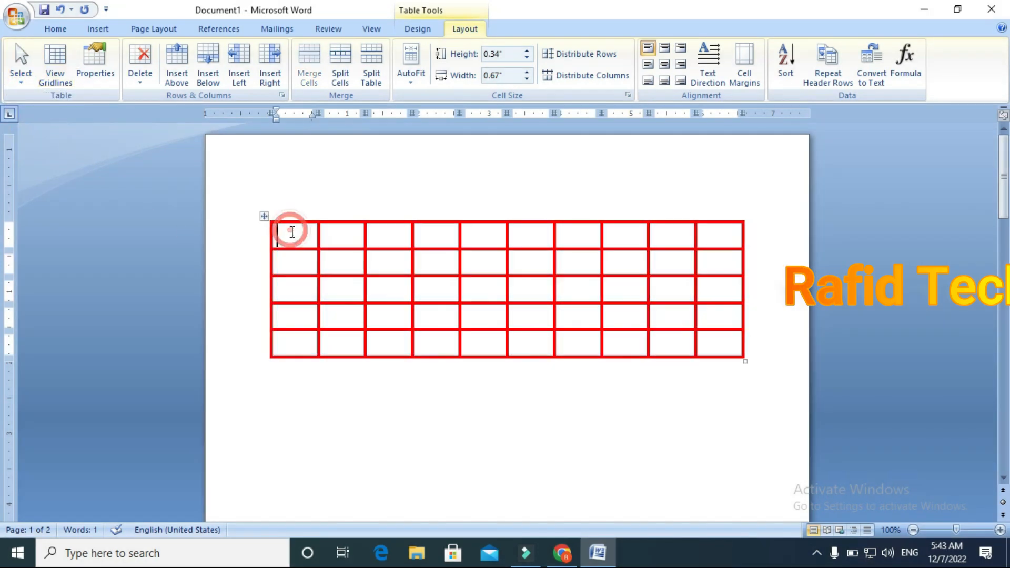
left_click(22, 80)
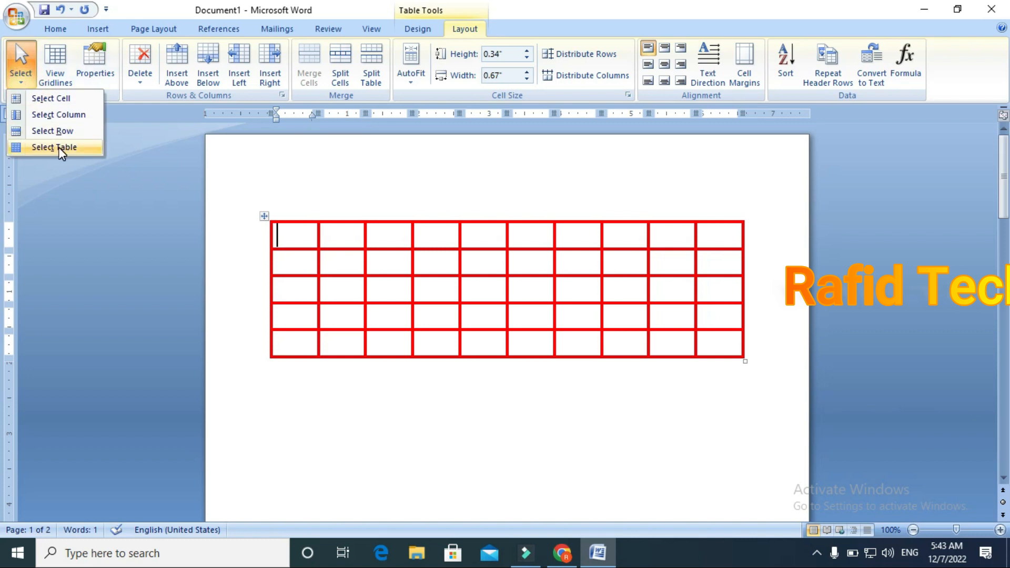
left_click(60, 147)
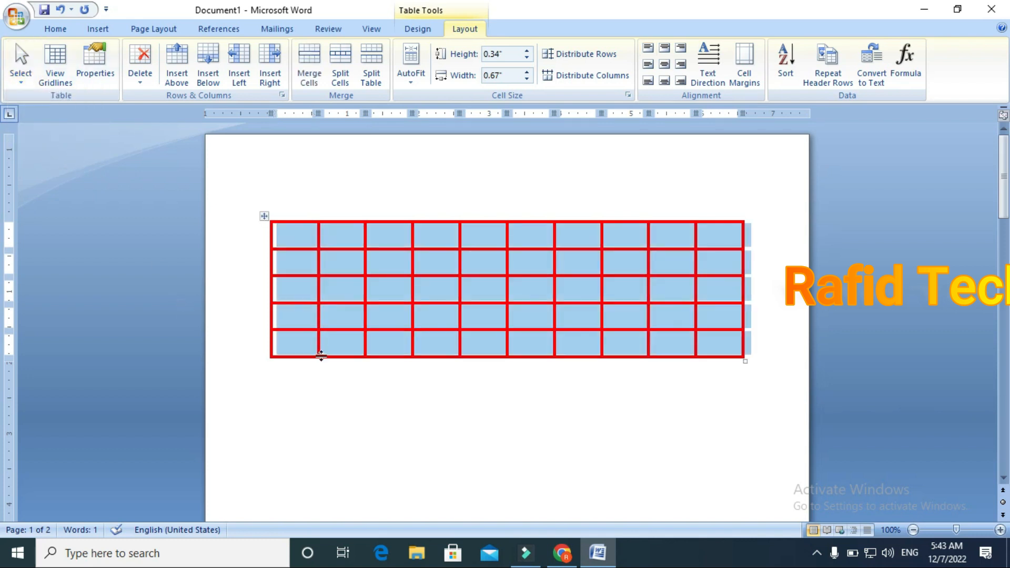
left_click(322, 372)
Delete the table's first cell, shifting the remaining cells of that row left.
left_click(302, 230)
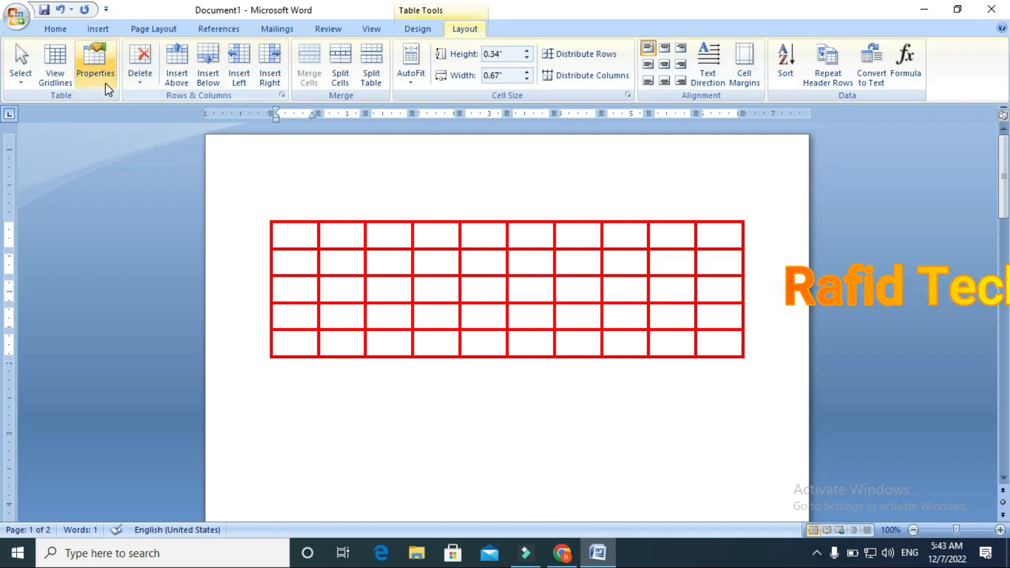
left_click(148, 79)
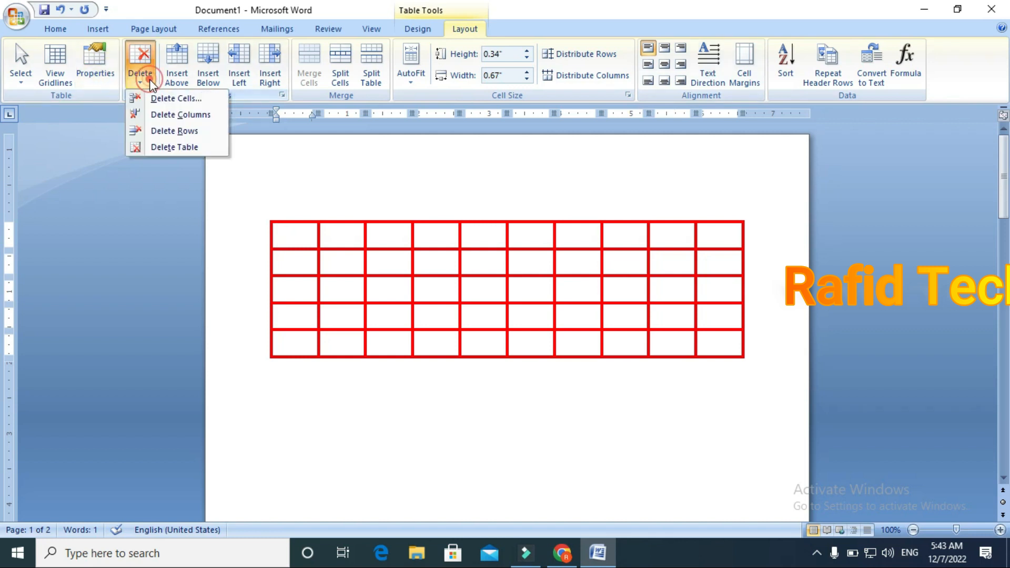
left_click(171, 99)
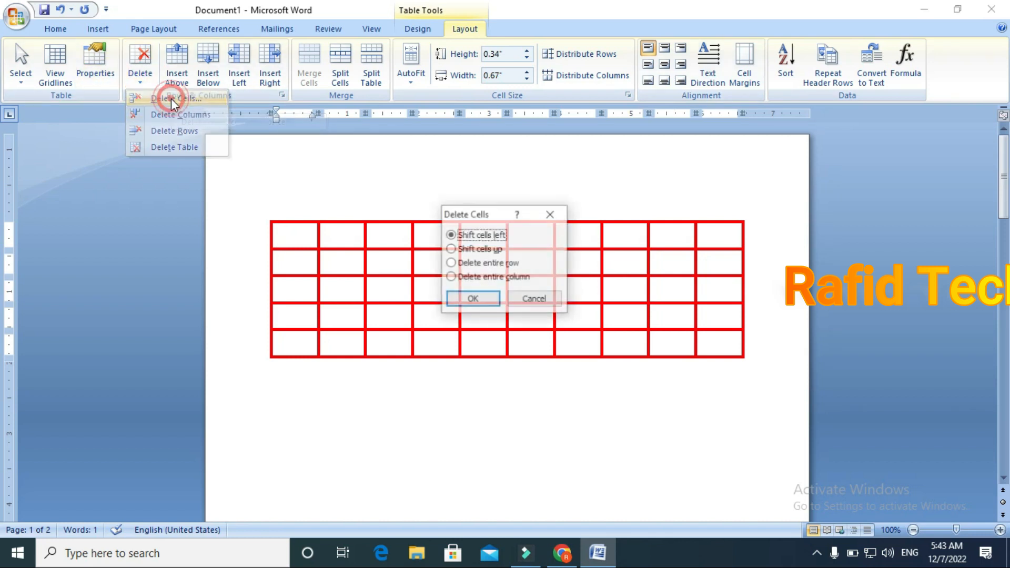
left_click(473, 299)
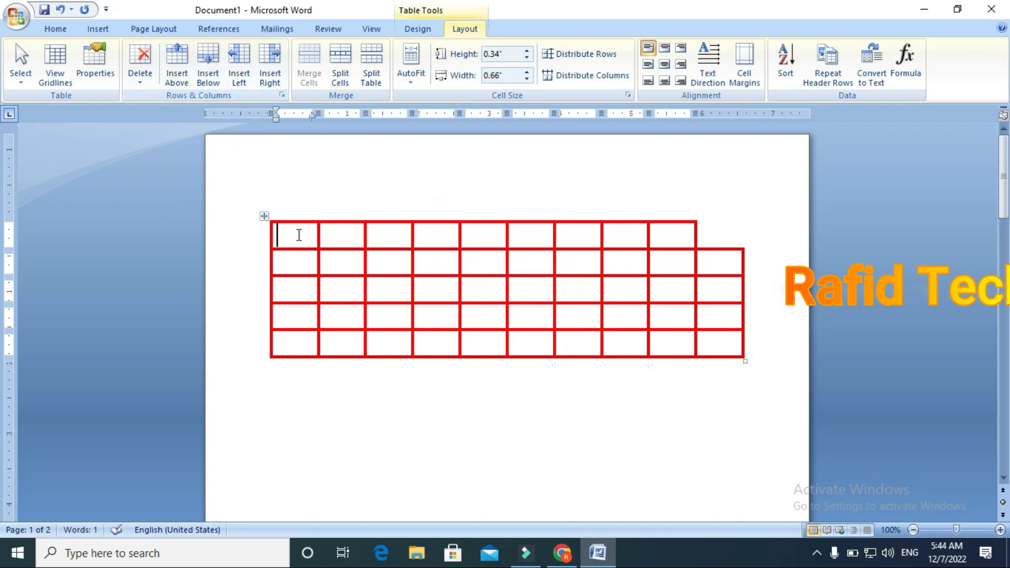
Enter "Name" and "English" in the first two cells of the top row, correcting the spelling of "English".
type("name englihs")
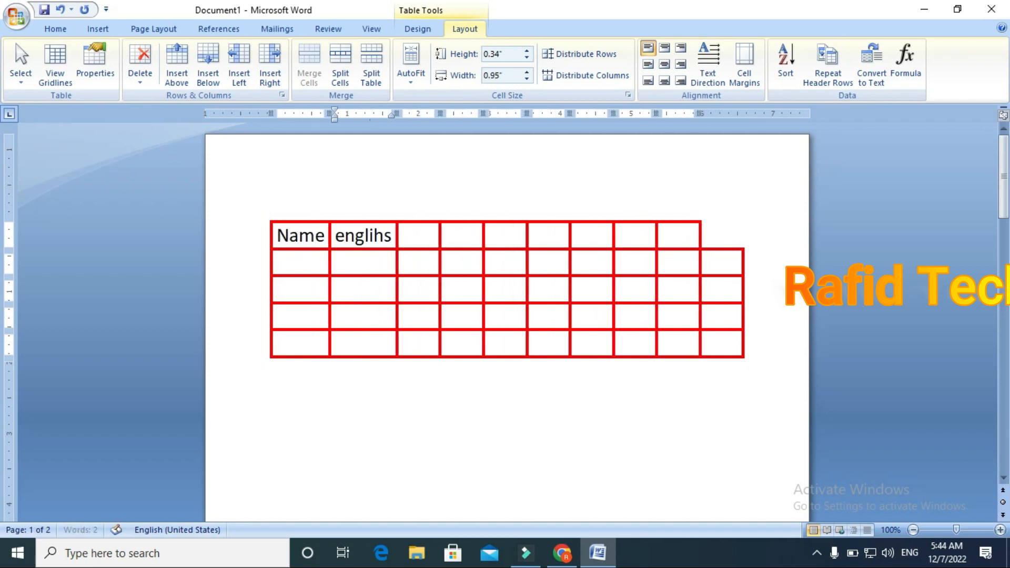
key("Tab")
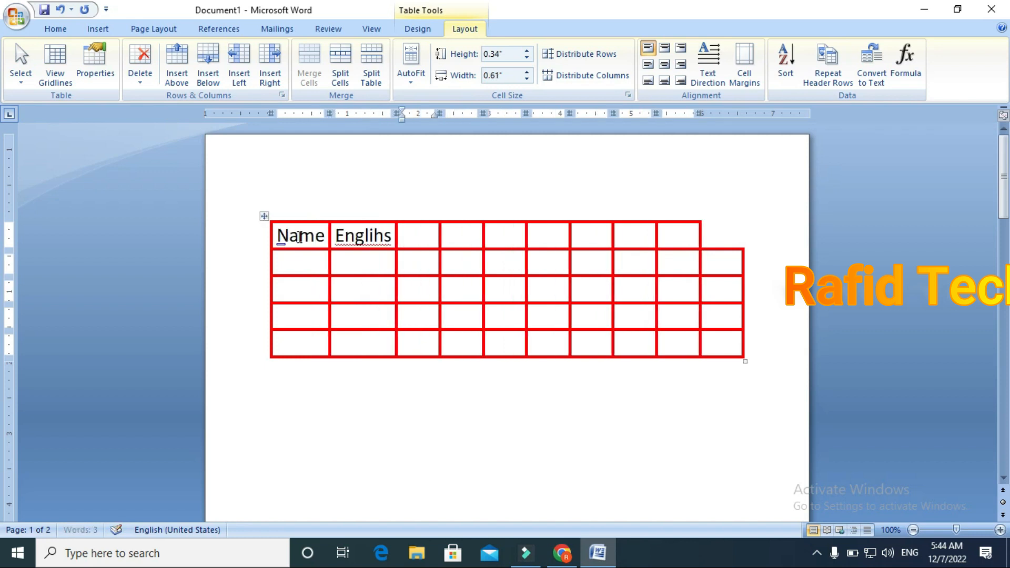
left_click(386, 234)
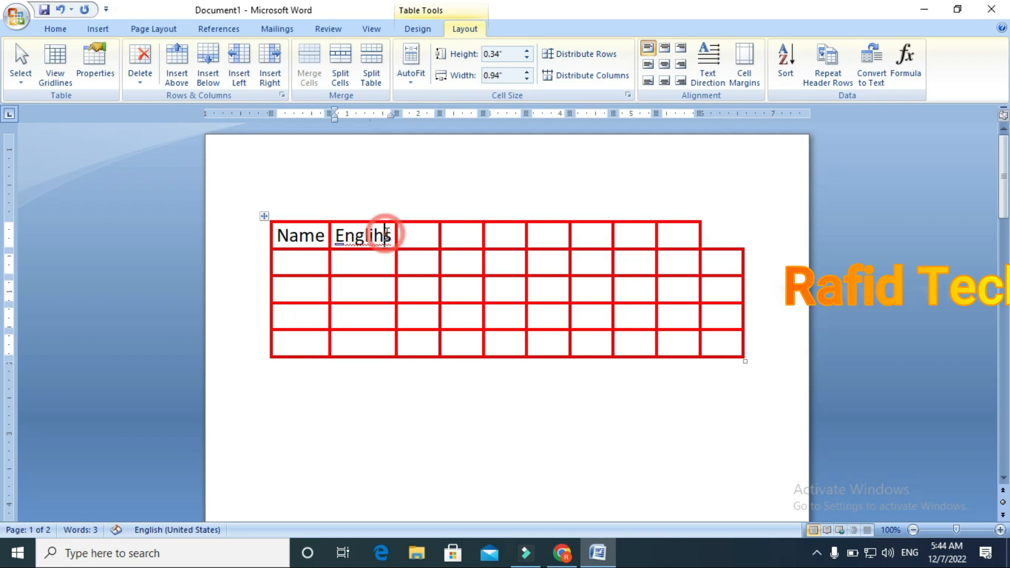
key("BackSpace")
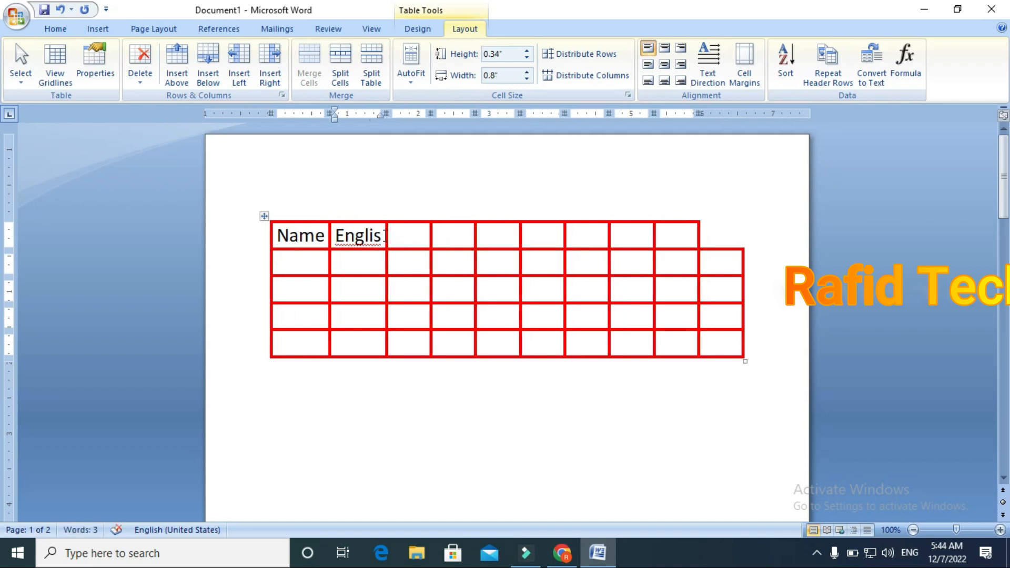
left_click(385, 235)
key("BackSpace")
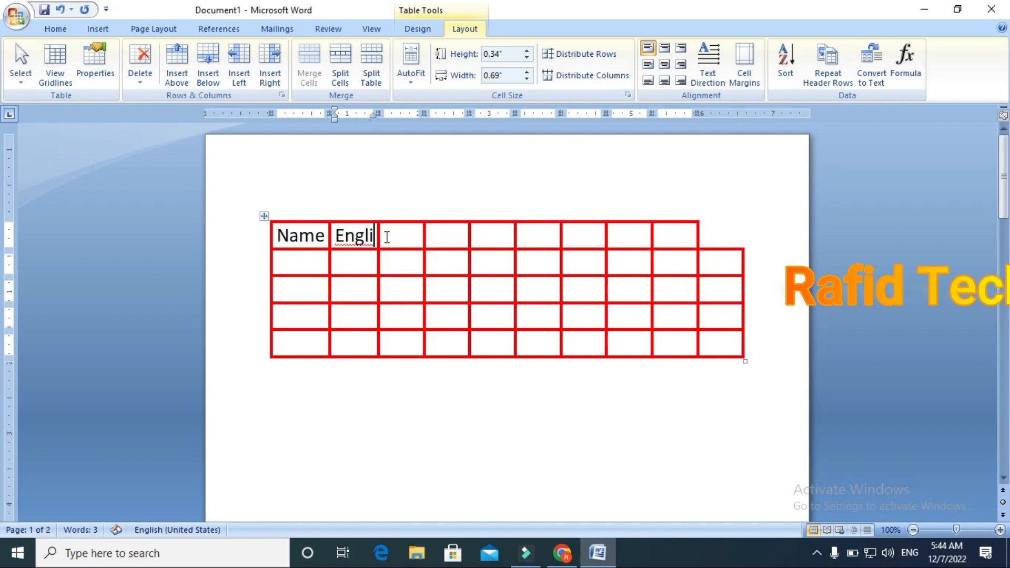
type("sh")
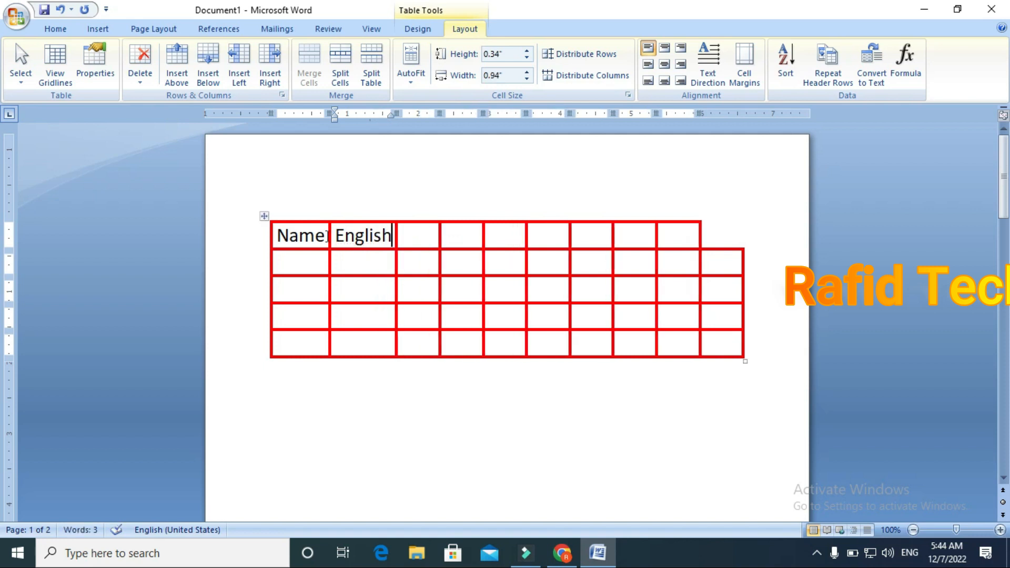
Insert a row above the Name and English row, and enter "Name" in the first cell of the last row.
left_click(176, 76)
left_click(317, 351)
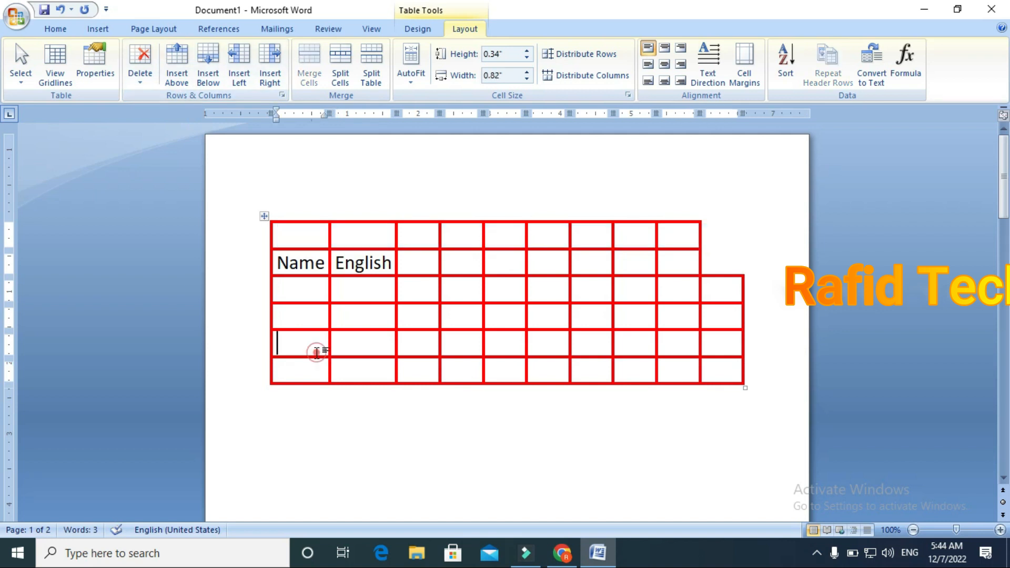
left_click(302, 371)
type("name")
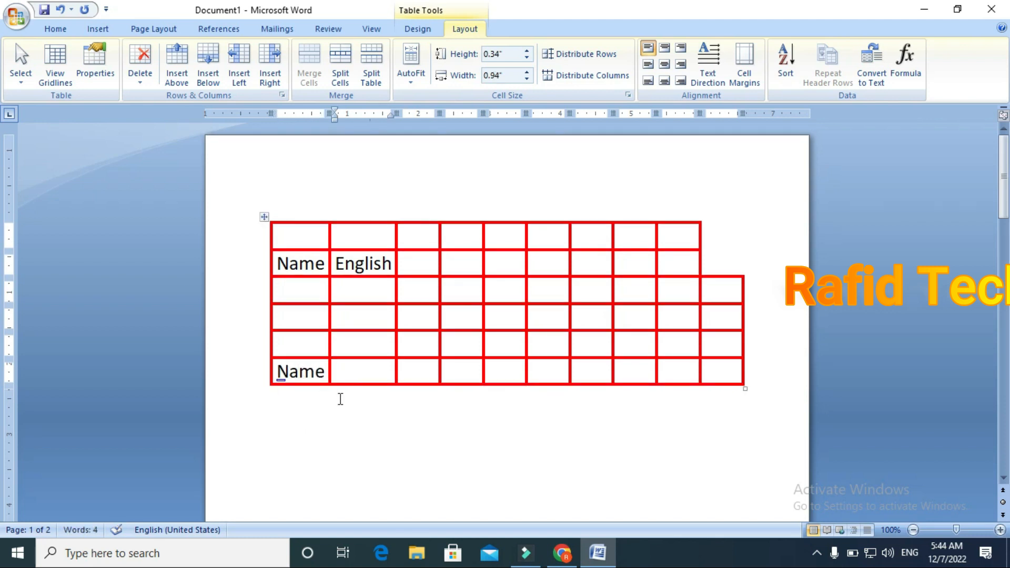
Insert a new row below the table's last row and deselect it.
left_click(208, 74)
left_click(363, 409)
left_click(324, 491)
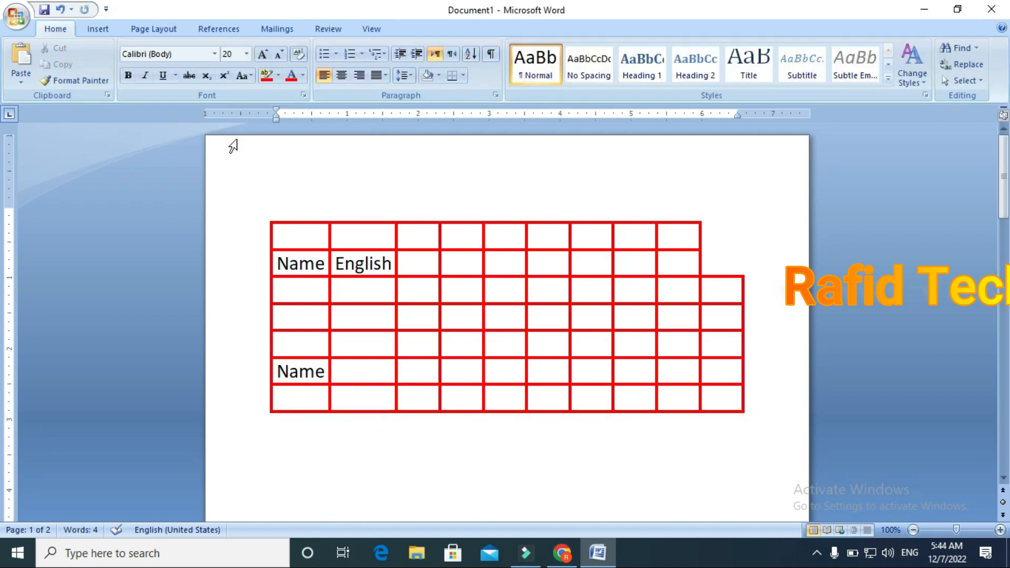
Insert a new column to the left of the Name column and deselect it.
left_click(290, 288)
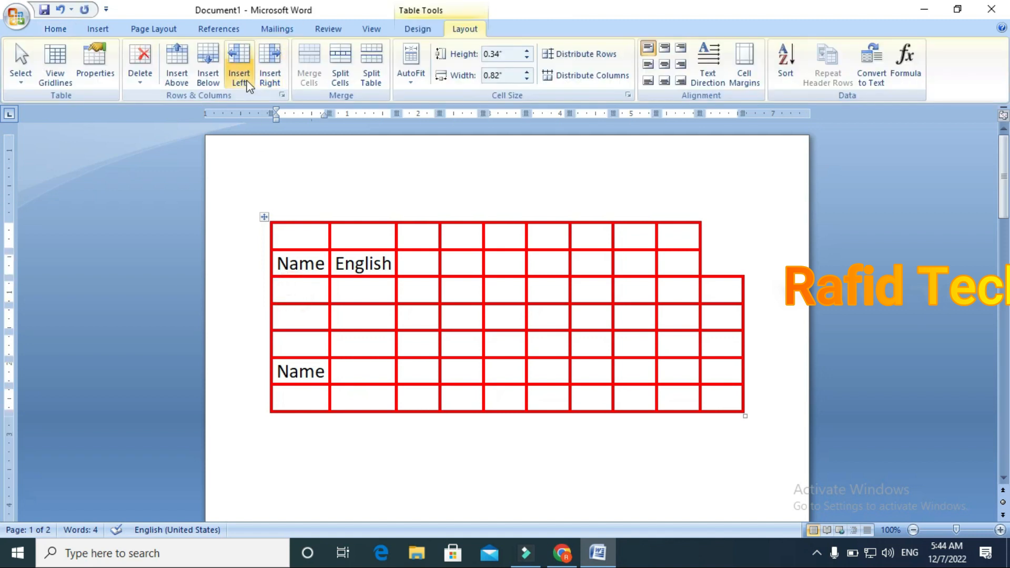
left_click(306, 262)
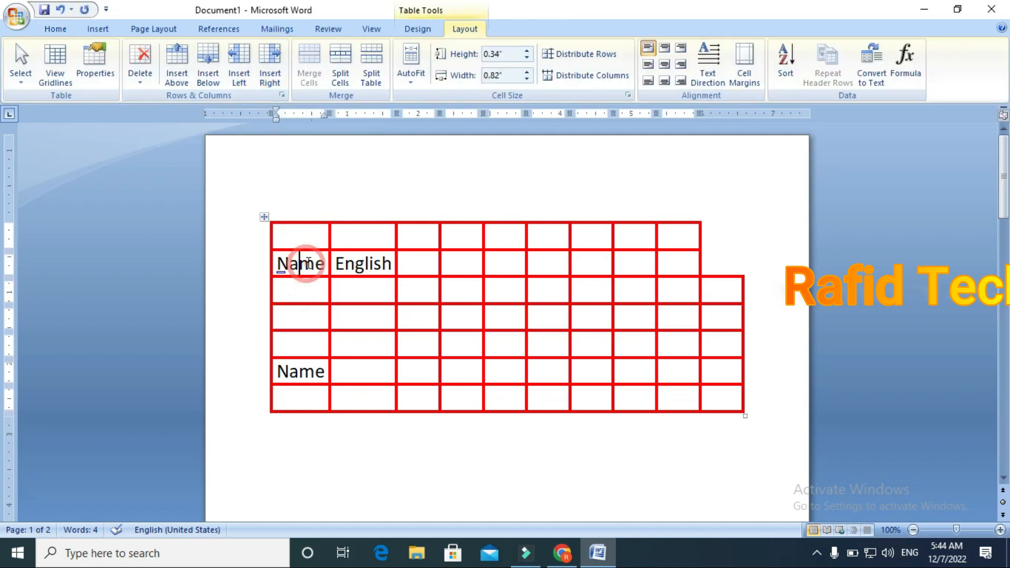
left_click(244, 89)
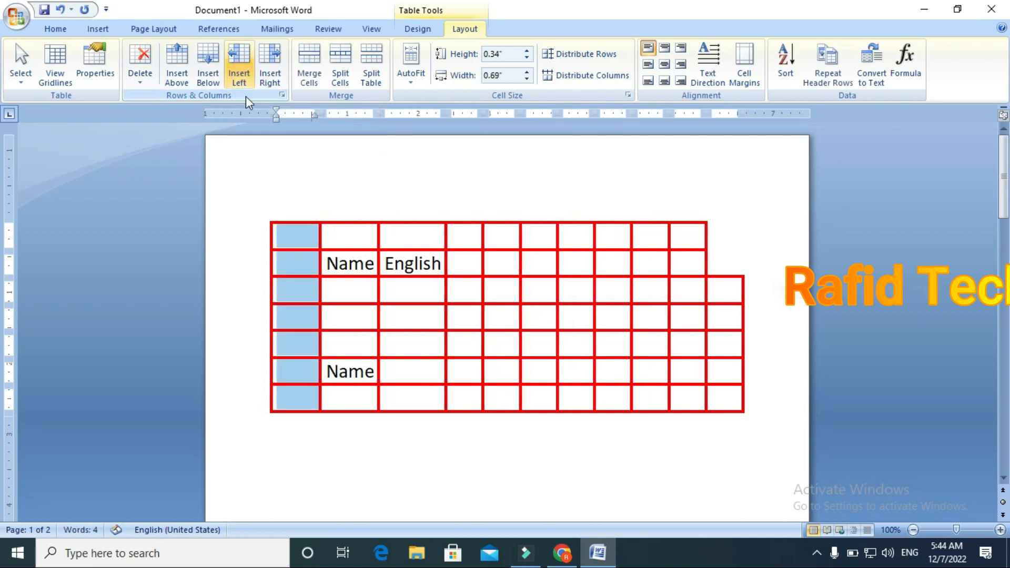
left_click(338, 321)
Insert a new column to the right of the Name column, before the English column, and deselect it.
left_click(405, 263)
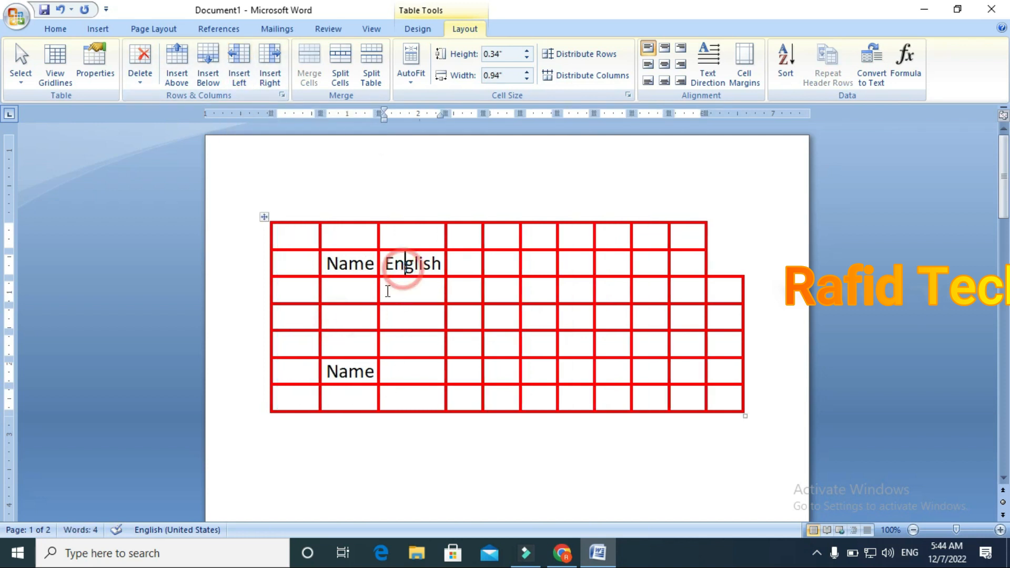
left_click(330, 269)
left_click(270, 74)
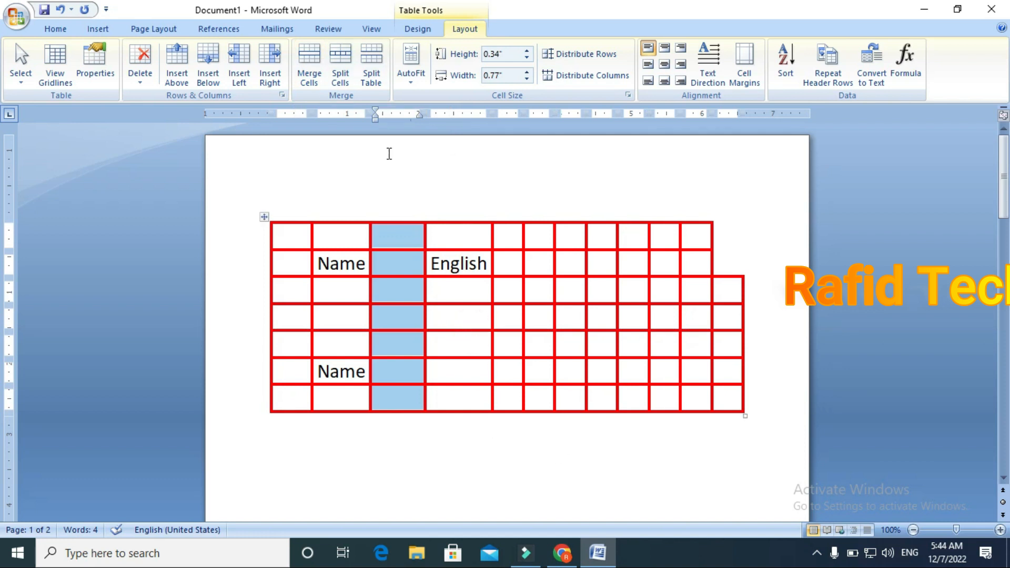
left_click(495, 318)
Merge the block of six columns by two rows to the right of the English column in the top two rows.
left_click_drag(519, 238, 665, 274)
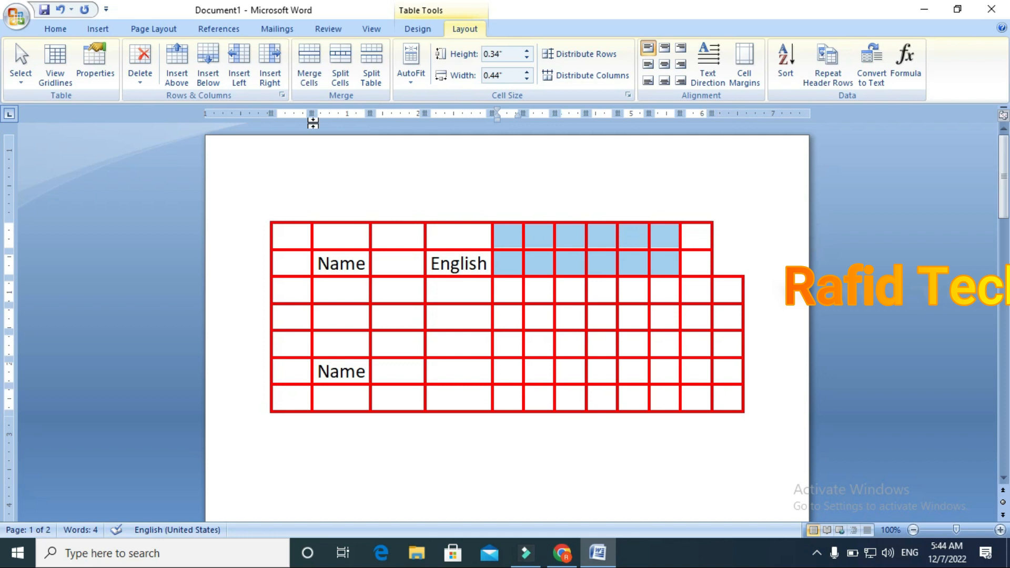
left_click(309, 75)
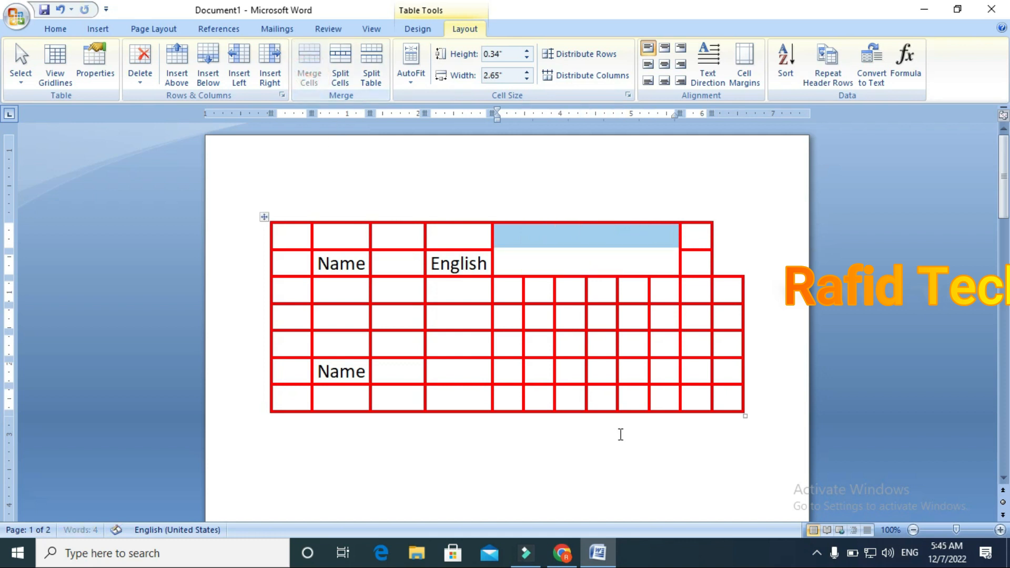
left_click(637, 341)
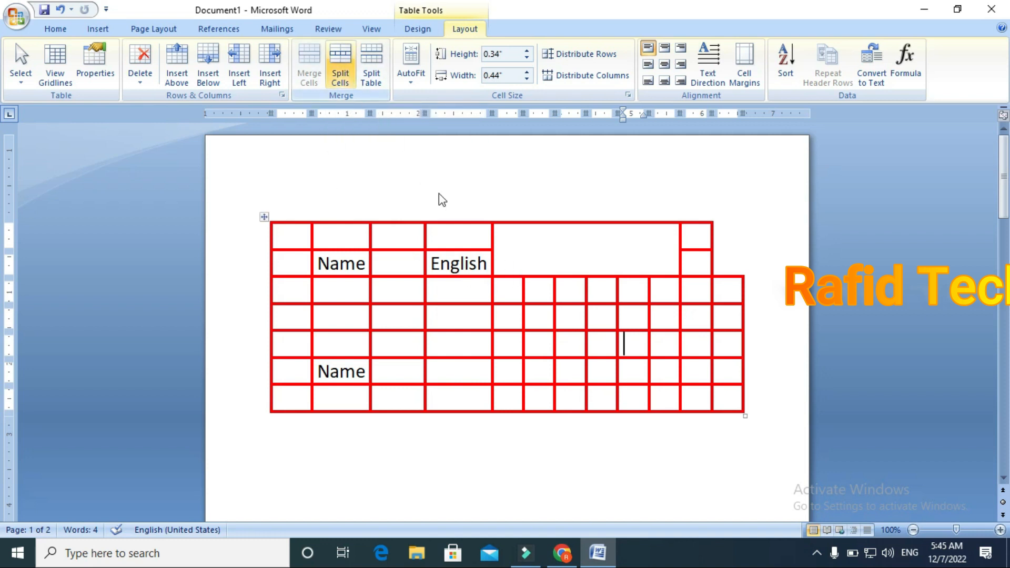
Split the merged cell beside English into 2 columns and 1 row.
left_click(581, 261)
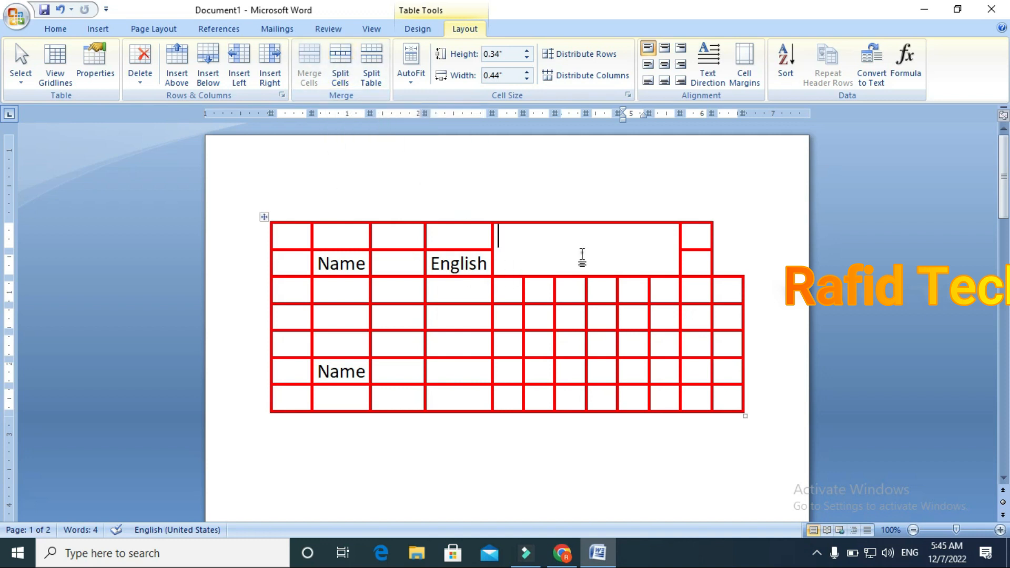
left_click(333, 77)
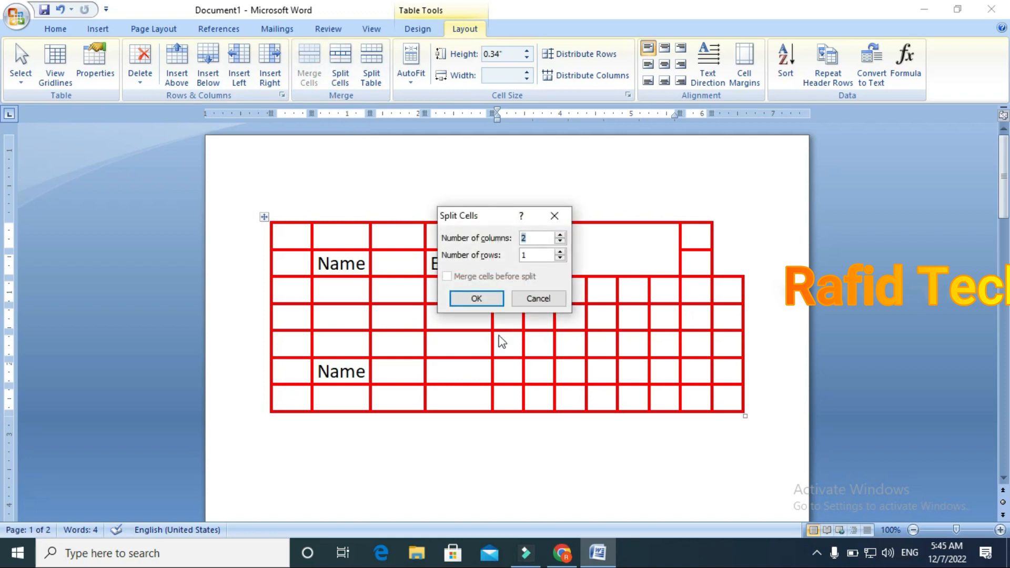
left_click(475, 297)
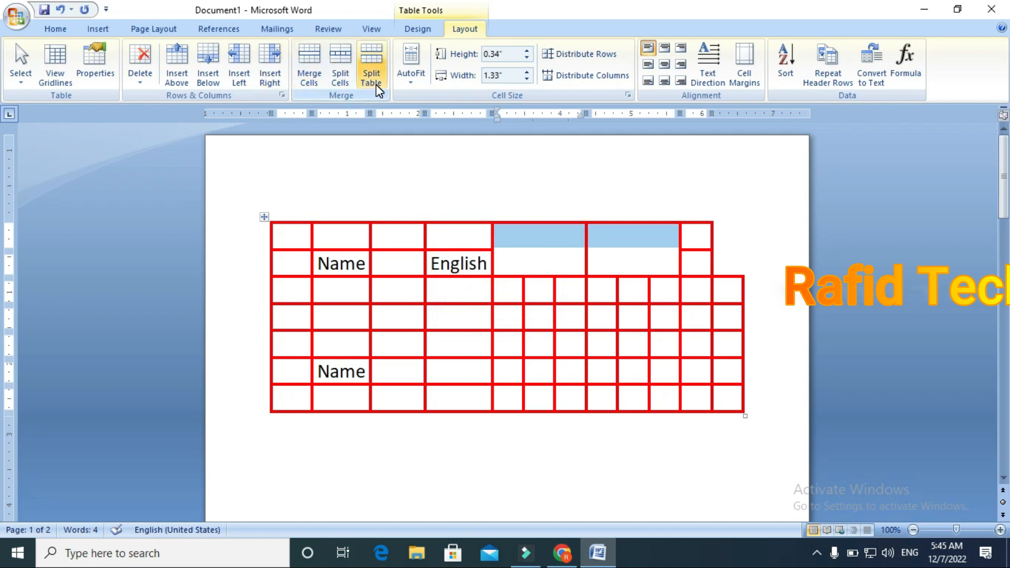
Split the table at its third row and look over the page.
left_click(295, 291)
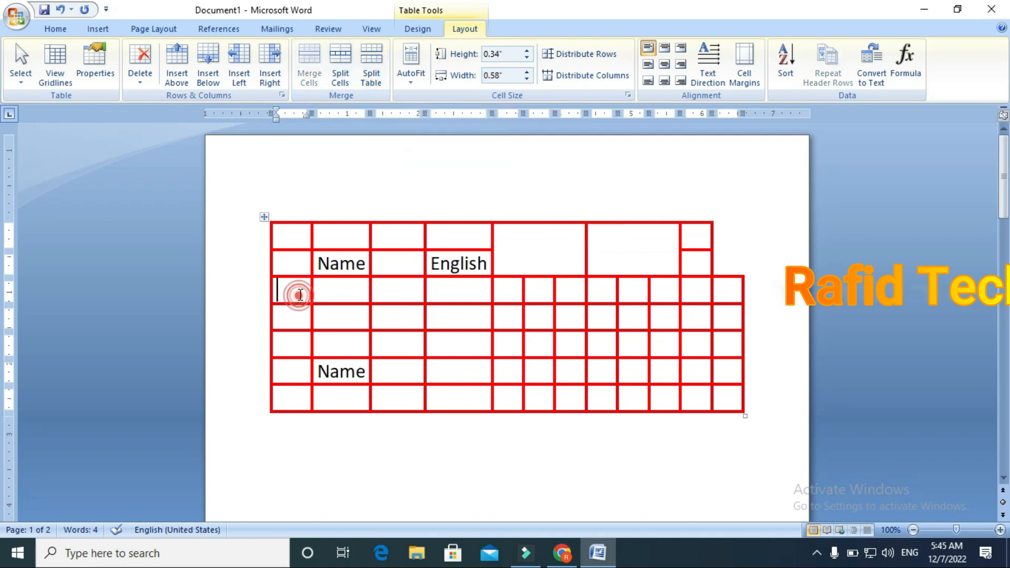
left_click(380, 84)
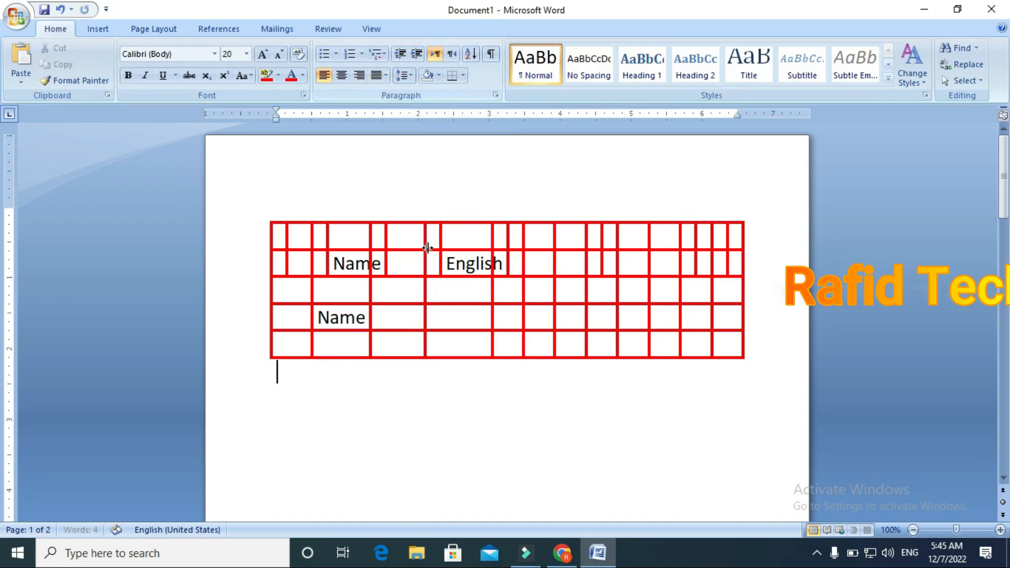
scroll(402, 317, "down", 5)
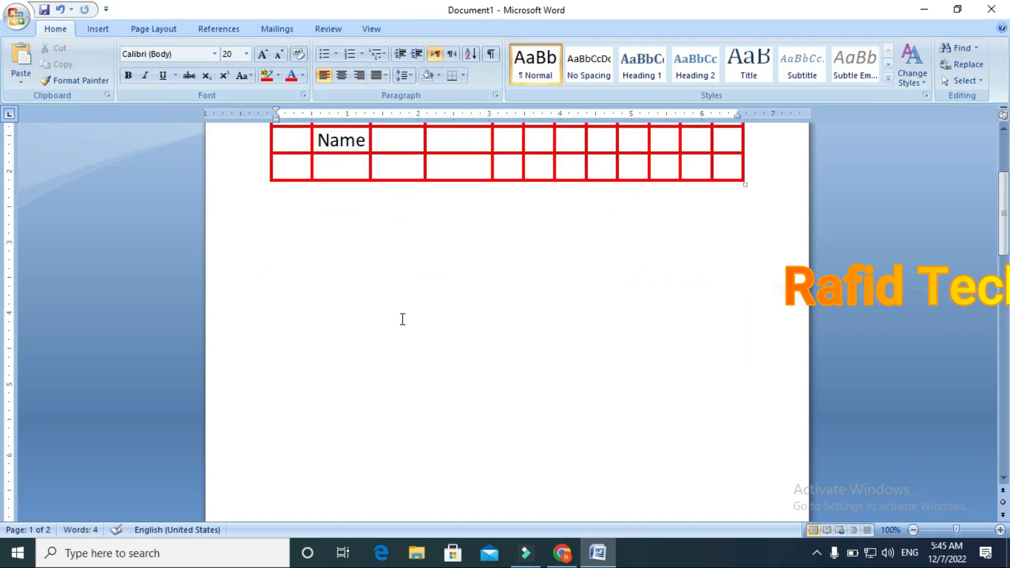
scroll(368, 305, "up", 4)
scroll(347, 292, "down", 3)
scroll(358, 291, "up", 4)
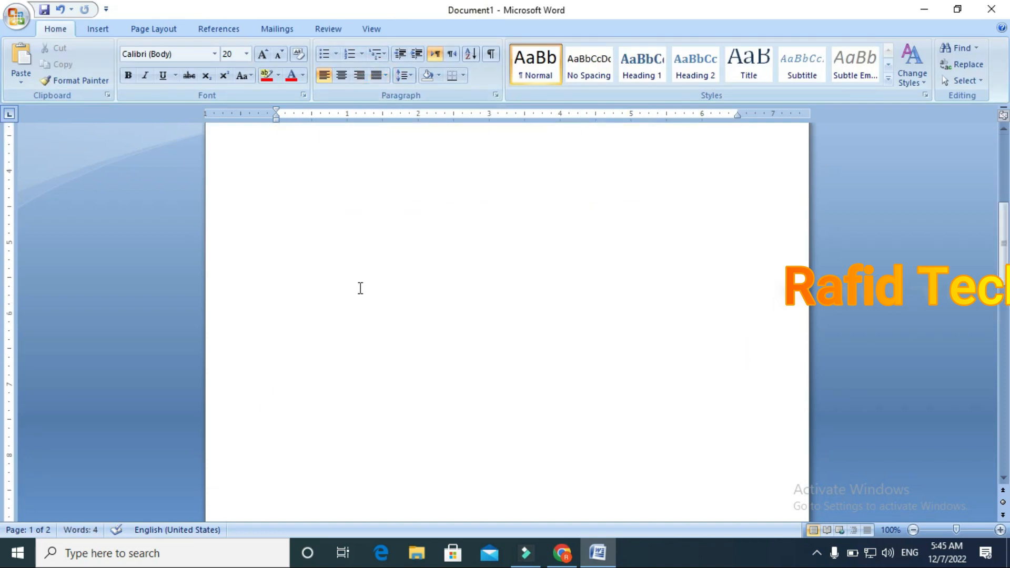
Apply AutoFit Contents to the table from the cell beside Name.
left_click(323, 257)
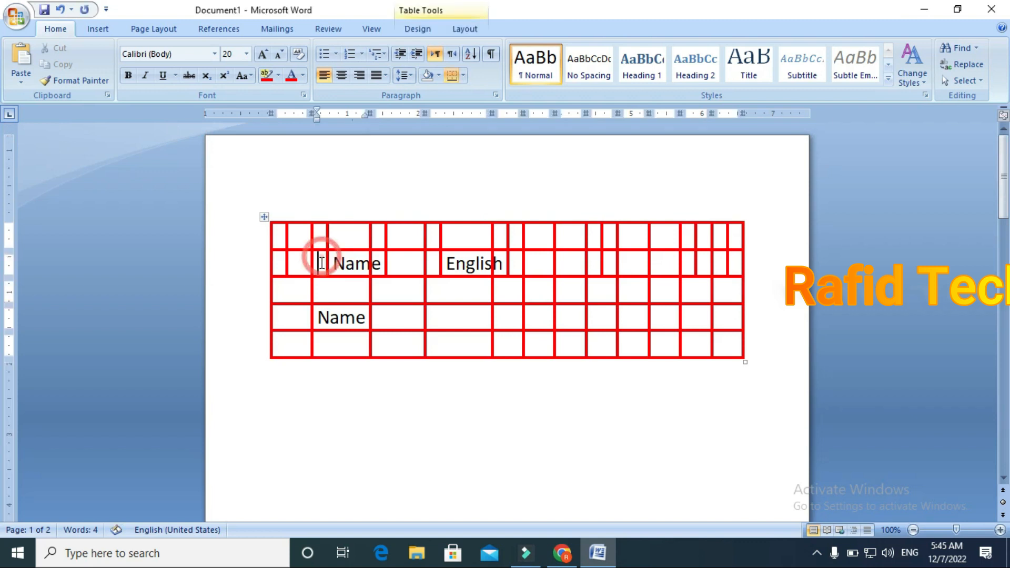
left_click(466, 29)
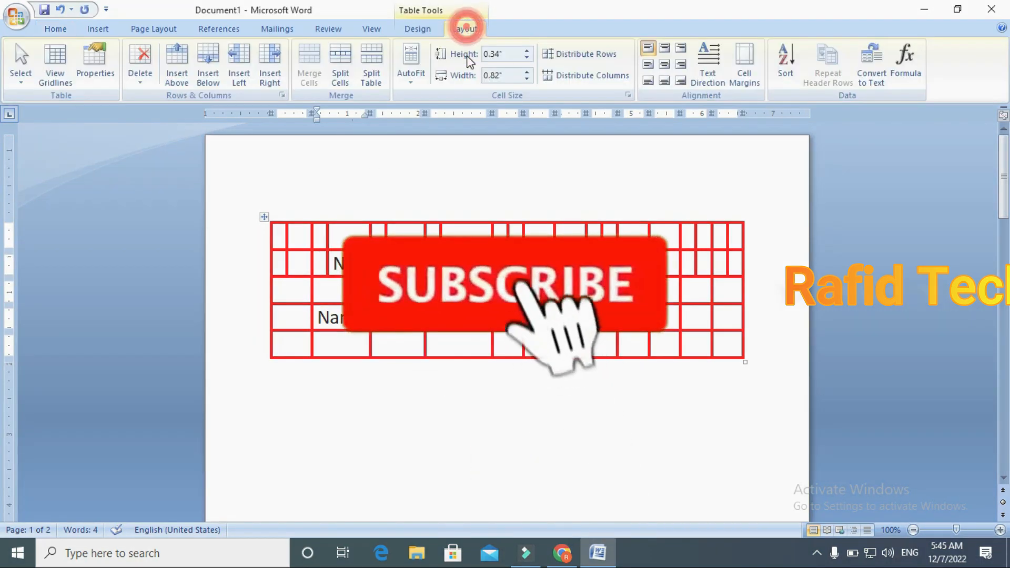
left_click(413, 76)
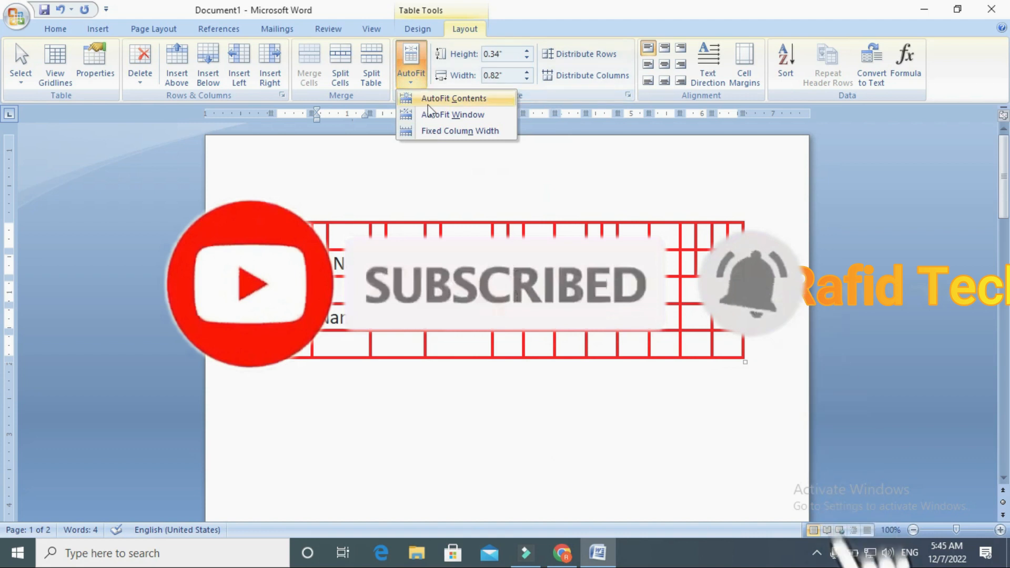
left_click(437, 99)
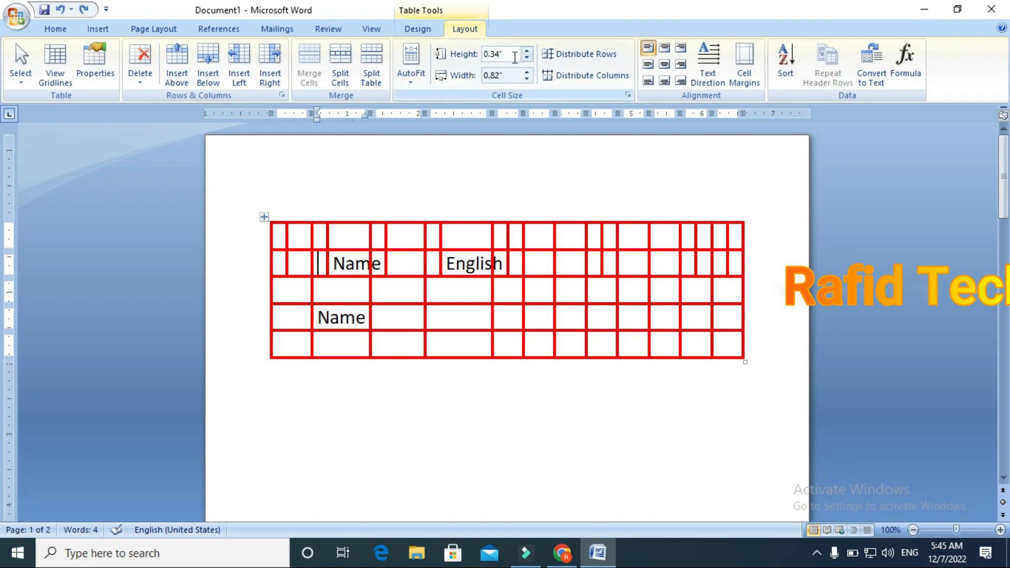
Raise the height of the empty cell beside the upper Name, and reduce it to 0.5".
left_click(526, 52)
left_click(526, 52)
left_click(526, 51)
left_click(526, 52)
left_click(526, 51)
left_click(526, 51)
left_click(527, 51)
left_click(526, 60)
left_click(526, 60)
left_click(527, 59)
left_click(527, 60)
left_click(527, 59)
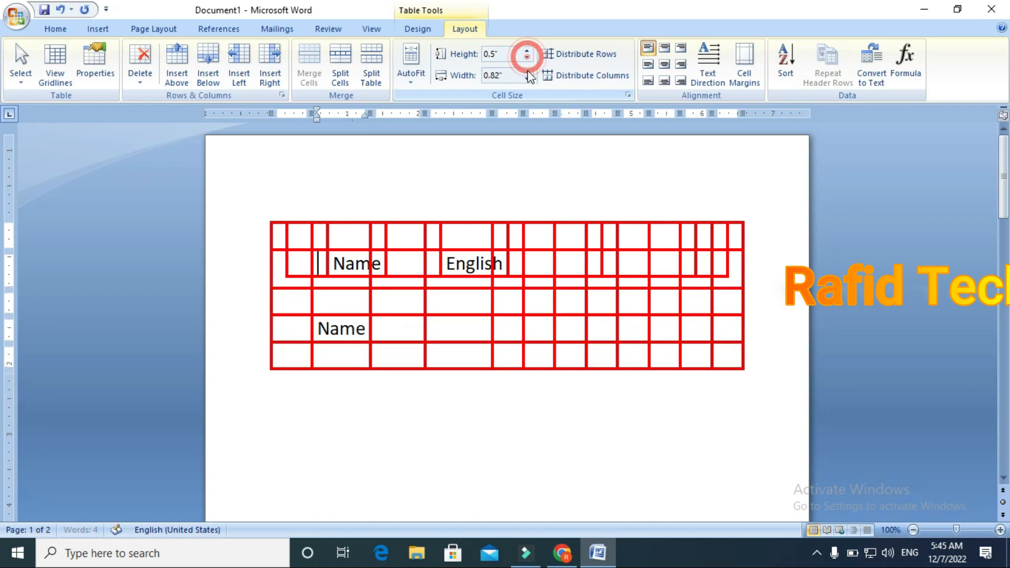
Widen the column of the empty cell beside the upper Name to 1.3", and reduce it to 1.1".
left_click(527, 73)
left_click(527, 72)
left_click(527, 72)
left_click(527, 72)
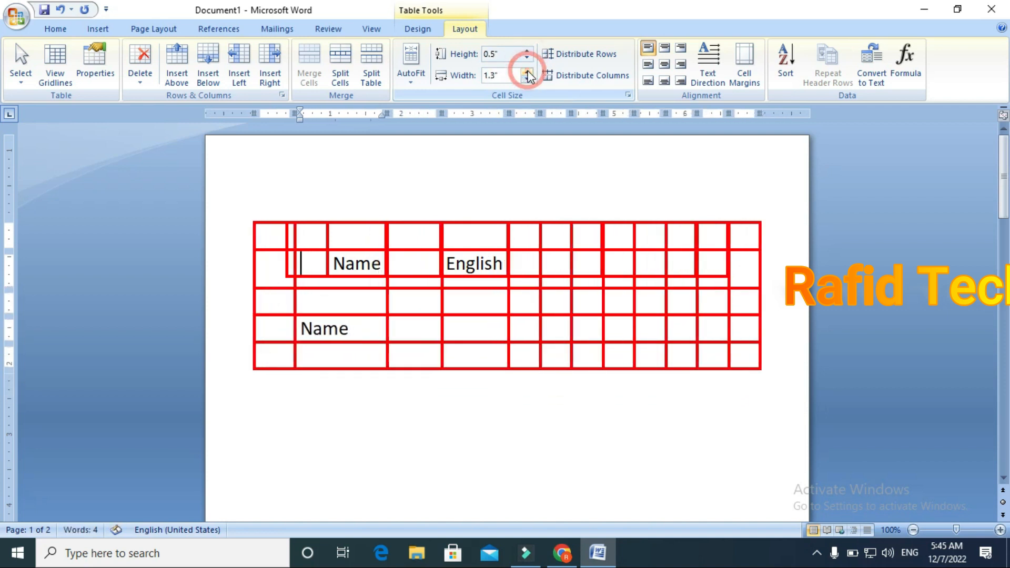
left_click(526, 79)
left_click(527, 79)
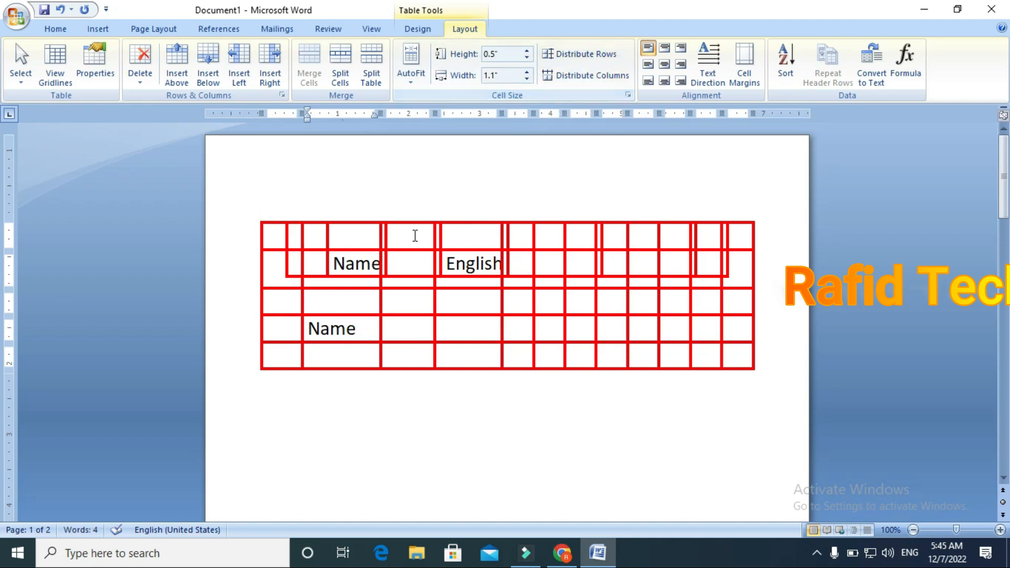
Undo the cell width and height changes, the AutoFit, the table and cell splits, and the merge beside English.
key("ctrl+z")
key("ctrl+z")
key("ctrl+z")
key("ctrl+z")
key("ctrl+z")
key("ctrl+z")
key("ctrl+z")
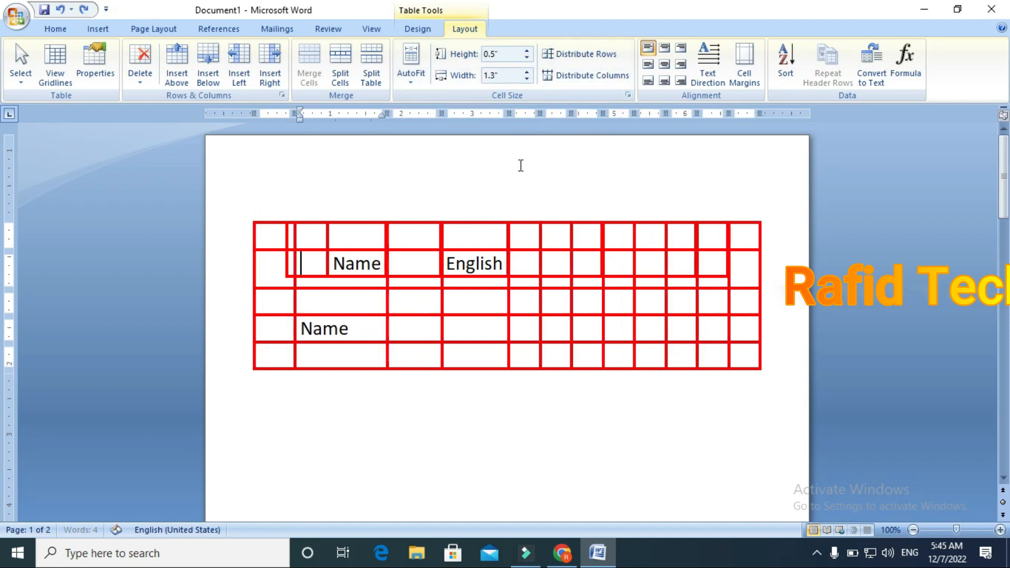
key("ctrl+z")
key("ctrl+z")
key("ctrl+z")
key("ctrl+z")
key("ctrl+z")
key("ctrl+z")
key("ctrl+z")
key("ctrl+z")
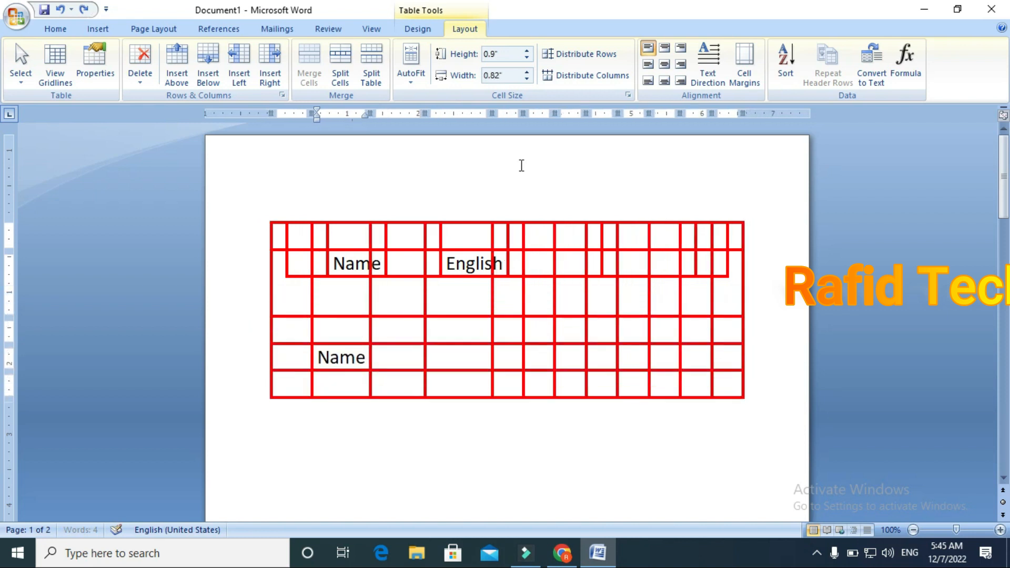
key("ctrl+z")
key("ctrl+z")
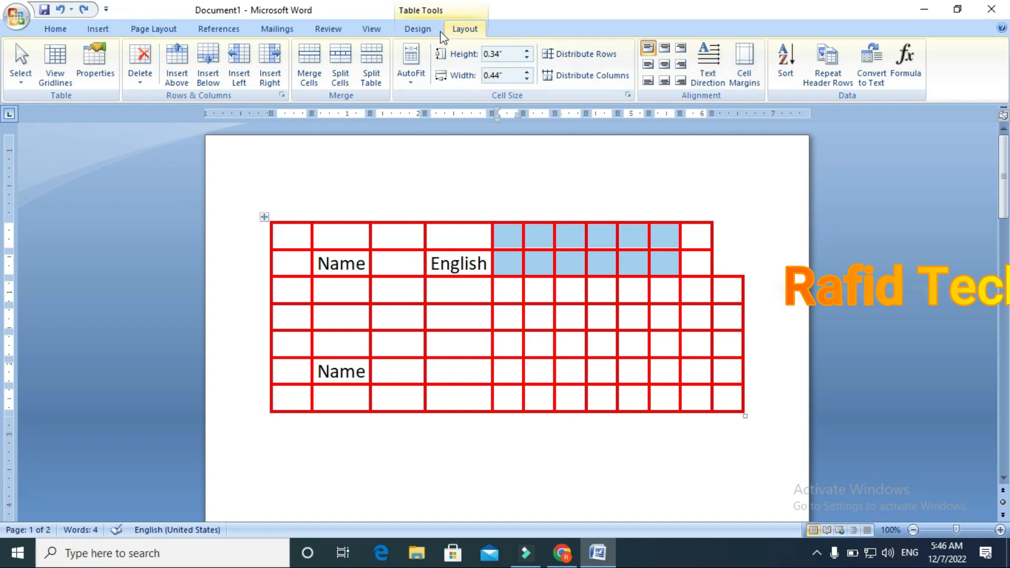
Erase the vertical borders between the first and second columns and between the third and fourth columns through all rows.
left_click(421, 29)
left_click(741, 63)
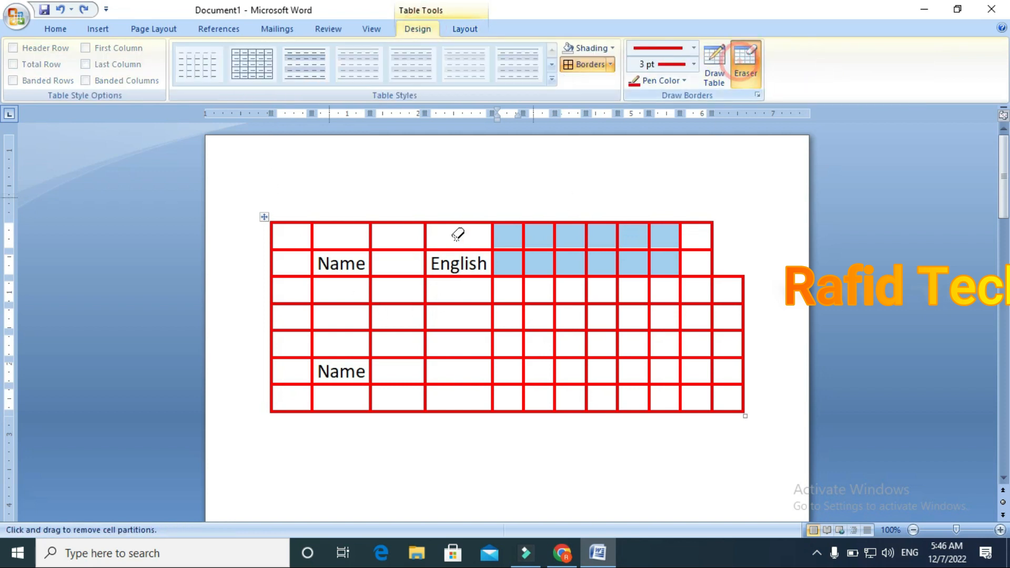
left_click_drag(310, 237, 312, 408)
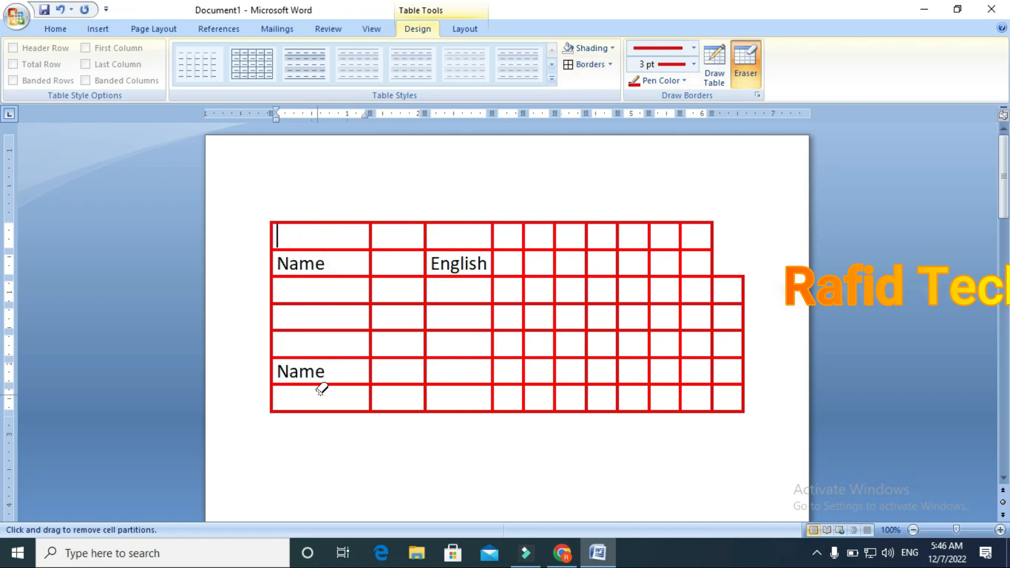
mouse_move(426, 227)
left_mouse_down()
mouse_move(415, 401)
mouse_move(423, 393)
left_mouse_up()
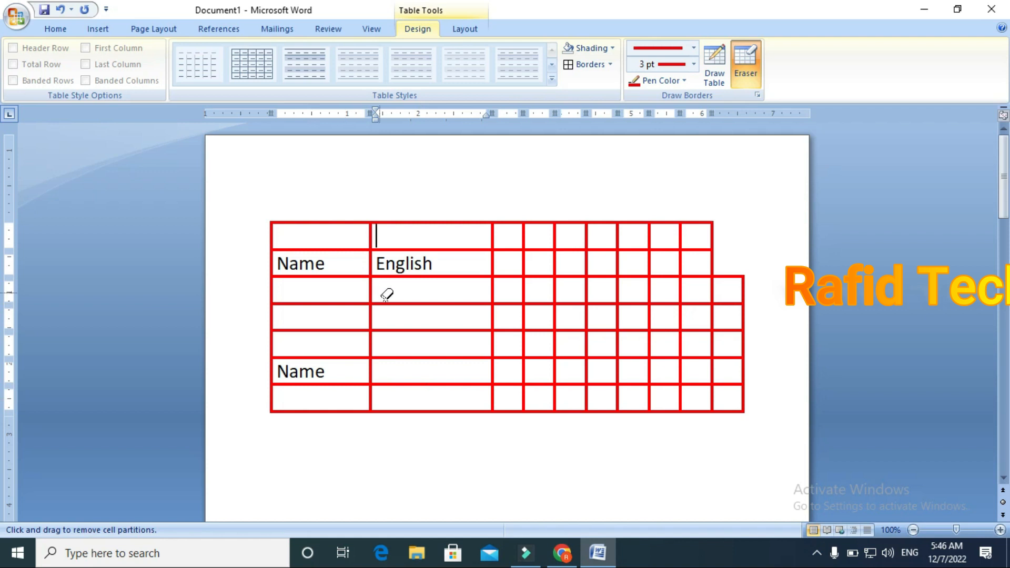
Try distributing the table's columns evenly, and undo the change.
left_click(476, 30)
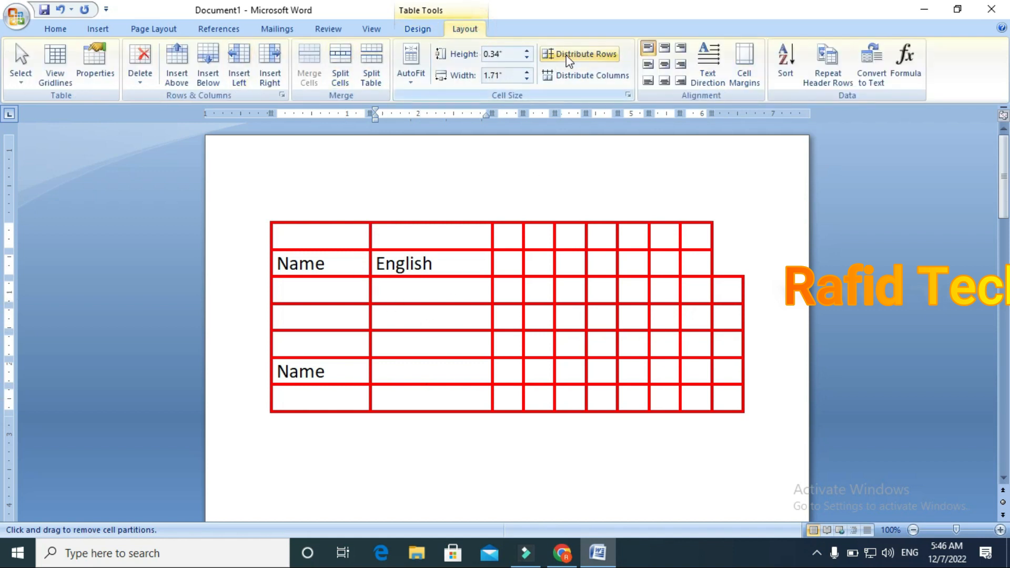
left_click(584, 76)
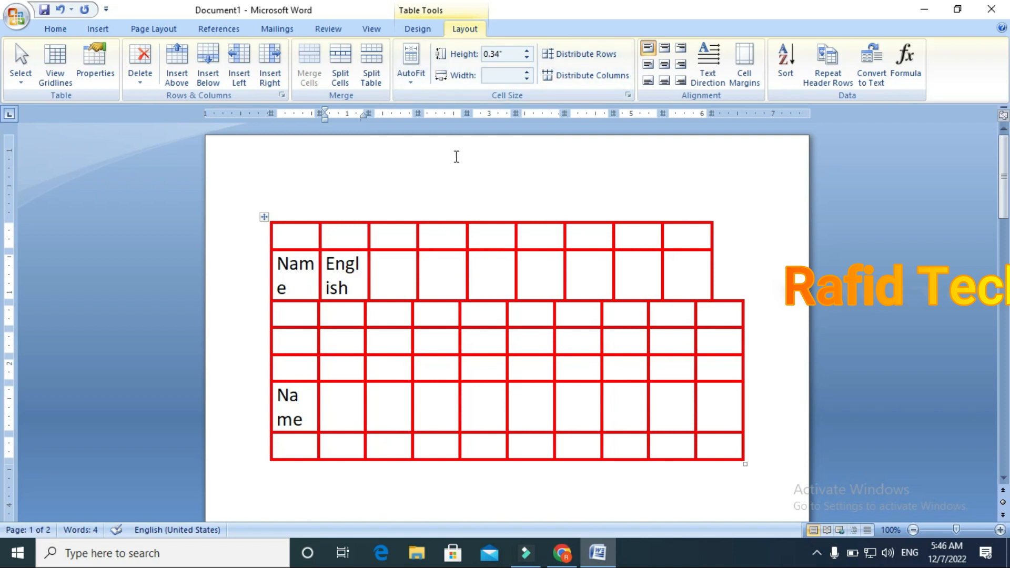
key("ctrl+z")
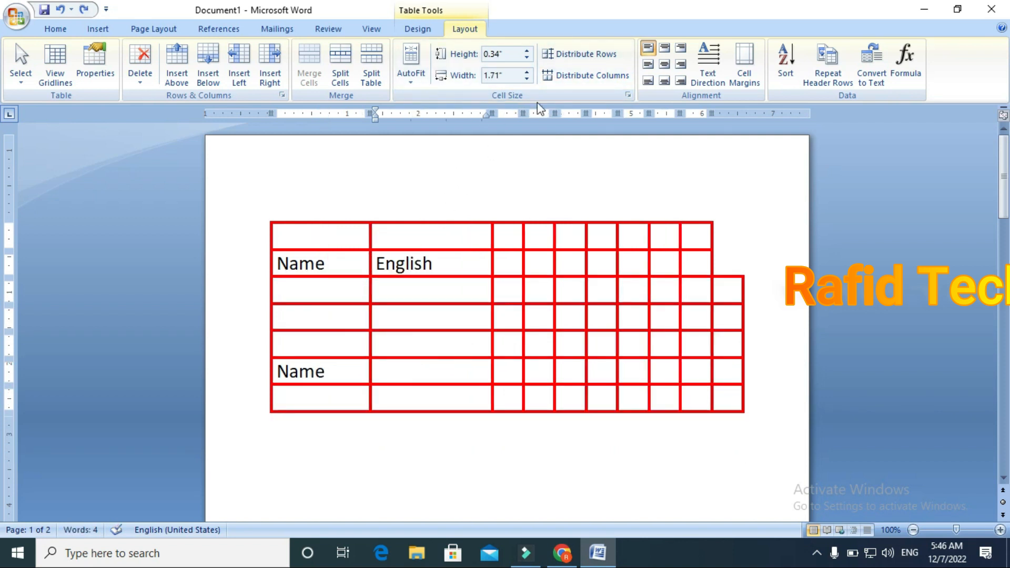
Make the second and third rows much taller, and distribute all the table's rows evenly.
left_click_drag(336, 303, 334, 368)
left_click_drag(320, 276, 331, 323)
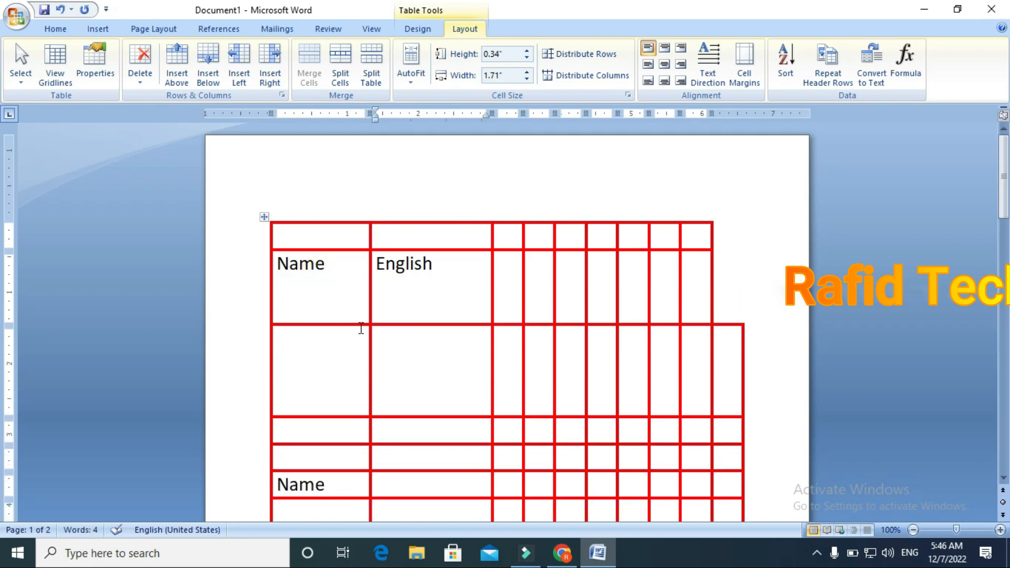
left_click(564, 59)
scroll(424, 316, "down", 1)
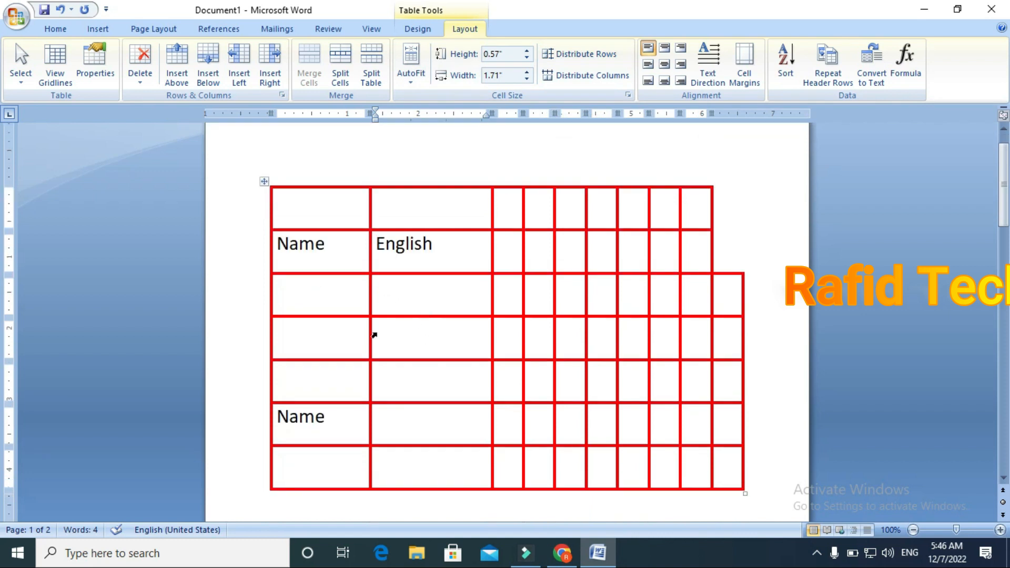